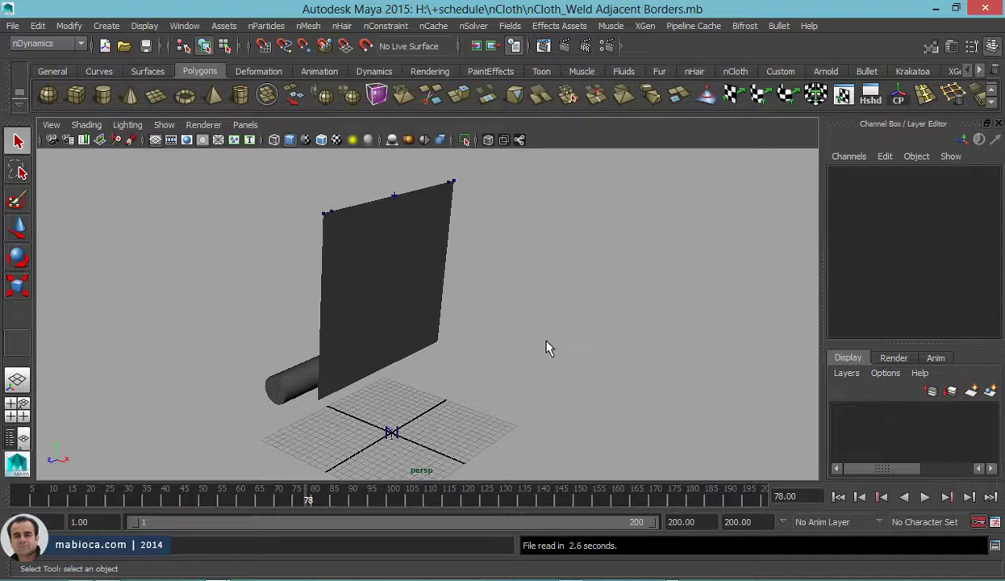
# - Replay the cloth simulation from frame 1 and stop at frame 41
pyautogui.moveTo(385, 352)
pyautogui.keyDown('alt'); pyautogui.mouseDown()
pyautogui.moveTo(527, 353)
pyautogui.moveTo(796, 405)
pyautogui.mouseUp(); pyautogui.keyUp('alt')
pyautogui.click(839, 497)
pyautogui.click(925, 498)
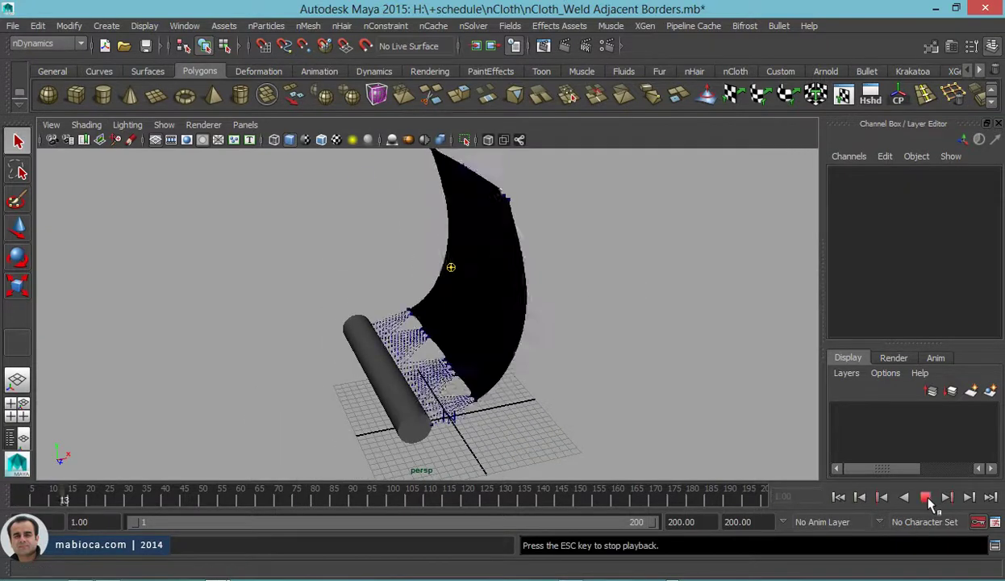
pyautogui.click(926, 497)
pyautogui.keyDown('alt'); pyautogui.moveTo(505, 354); pyautogui.dragTo(691, 317, button='right'); pyautogui.keyUp('alt')
pyautogui.moveTo(692, 317)
pyautogui.keyDown('alt'); pyautogui.mouseDown()
pyautogui.moveTo(589, 312)
pyautogui.moveTo(175, 134)
pyautogui.mouseUp(); pyautogui.keyUp('alt')
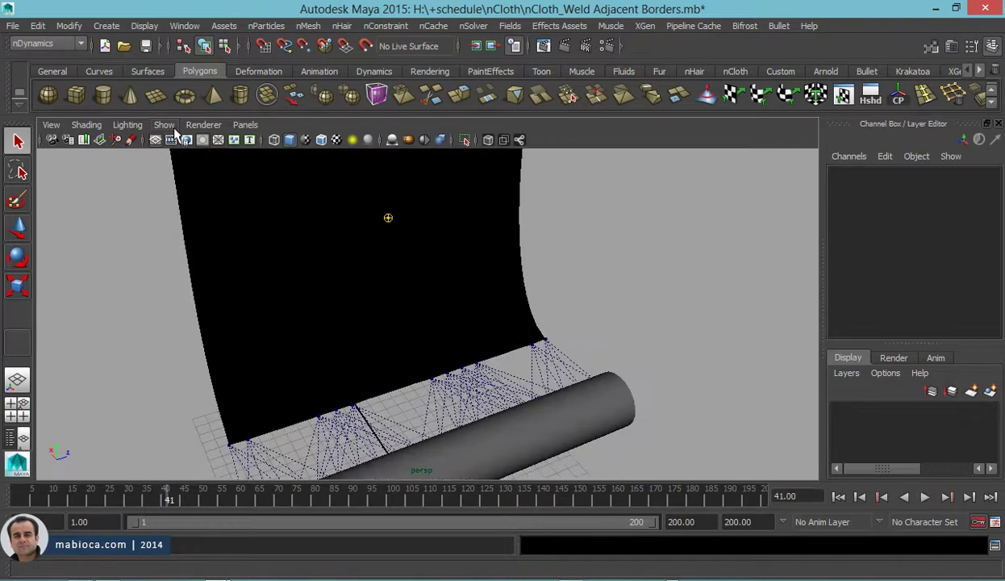
# - Turn on Two Sided Lighting in the viewport
pyautogui.click(171, 126)
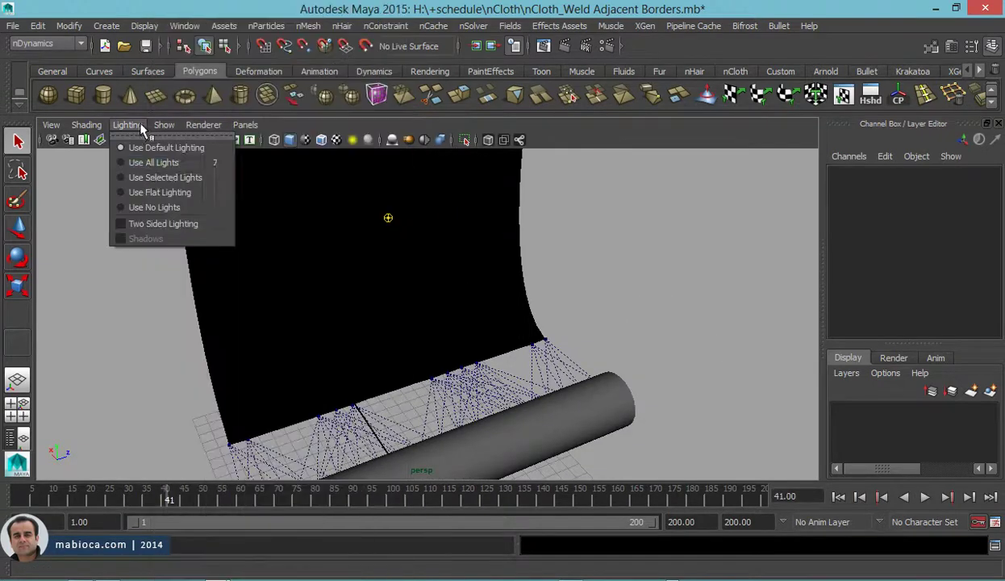
pyautogui.click(164, 224)
pyautogui.moveTo(164, 224)
pyautogui.keyDown('alt'); pyautogui.mouseDown()
pyautogui.moveTo(457, 280)
pyautogui.moveTo(399, 261)
pyautogui.moveTo(484, 391)
pyautogui.mouseUp(); pyautogui.keyUp('alt')
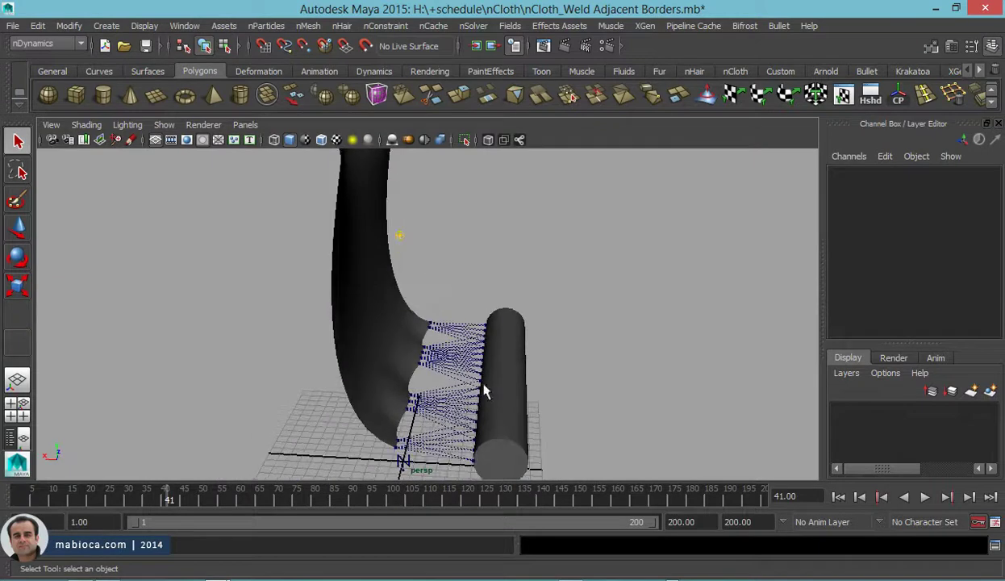
# - Replay to frame 44 and select dynamicConstraint2 linking the cloth and cylinder
pyautogui.click(839, 497)
pyautogui.click(925, 497)
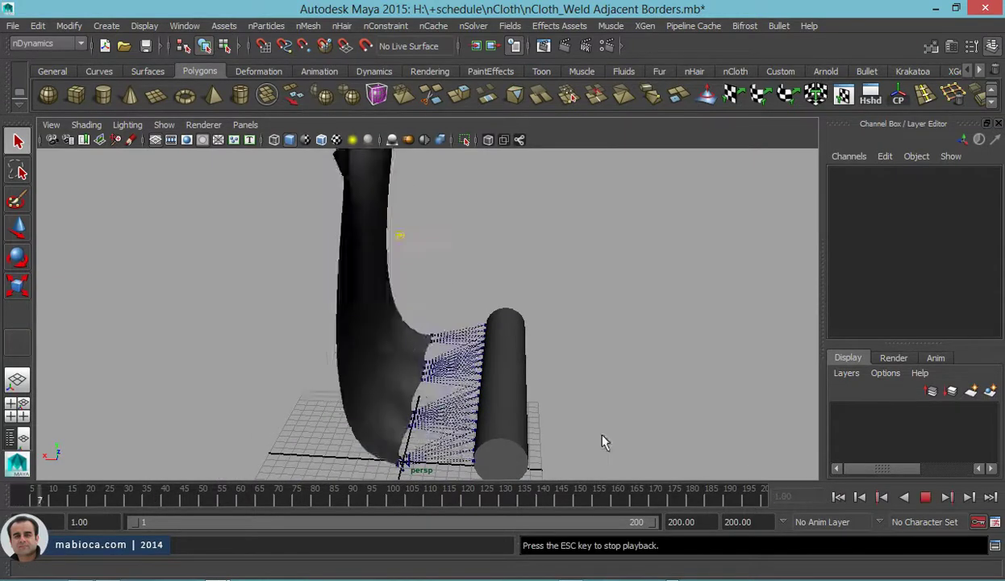
pyautogui.click(925, 497)
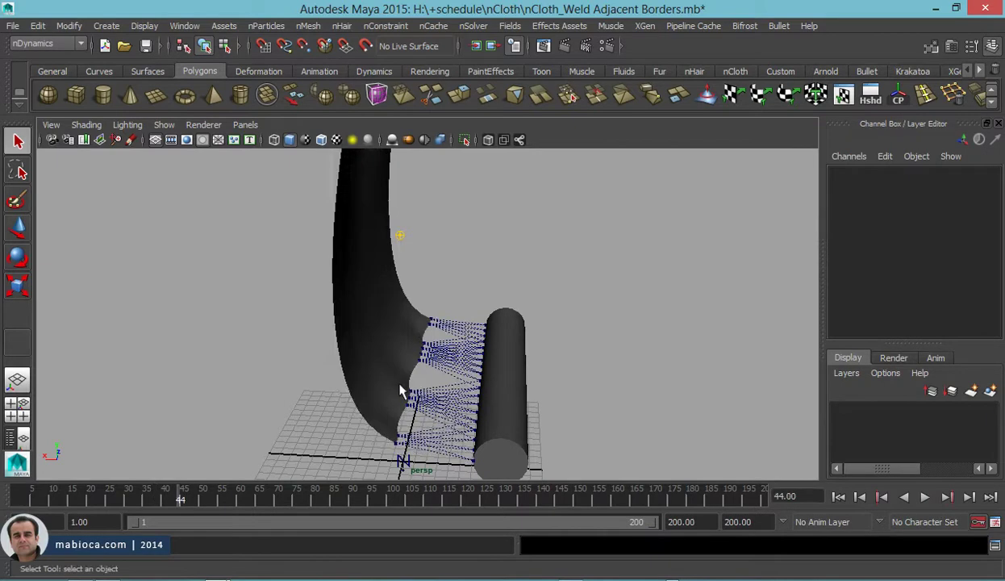
pyautogui.click(456, 399)
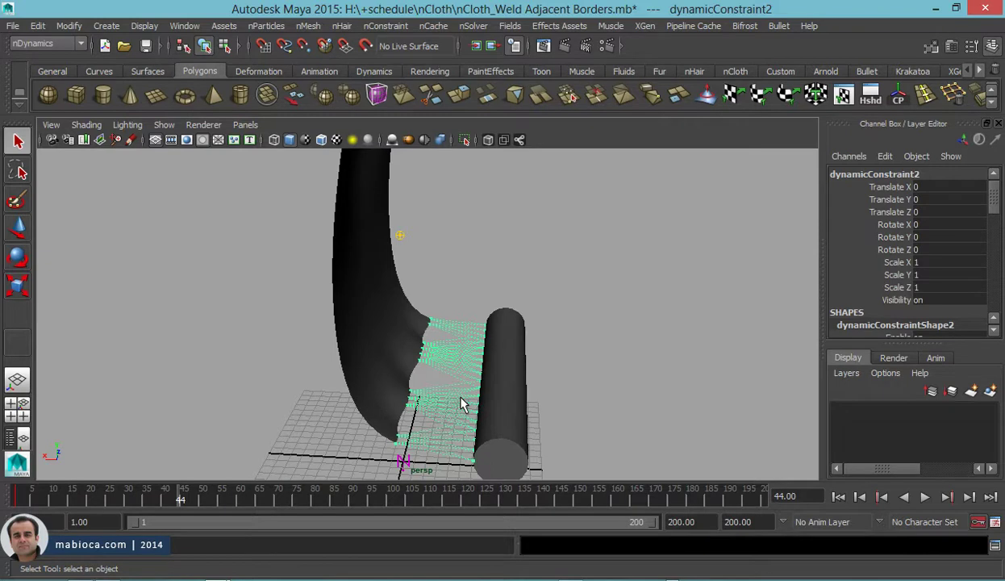
# - Open the Attribute Editor with dynamicConstraint2's Spring settings and rewind to frame 1
pyautogui.hotkey('ctrl', 'a')
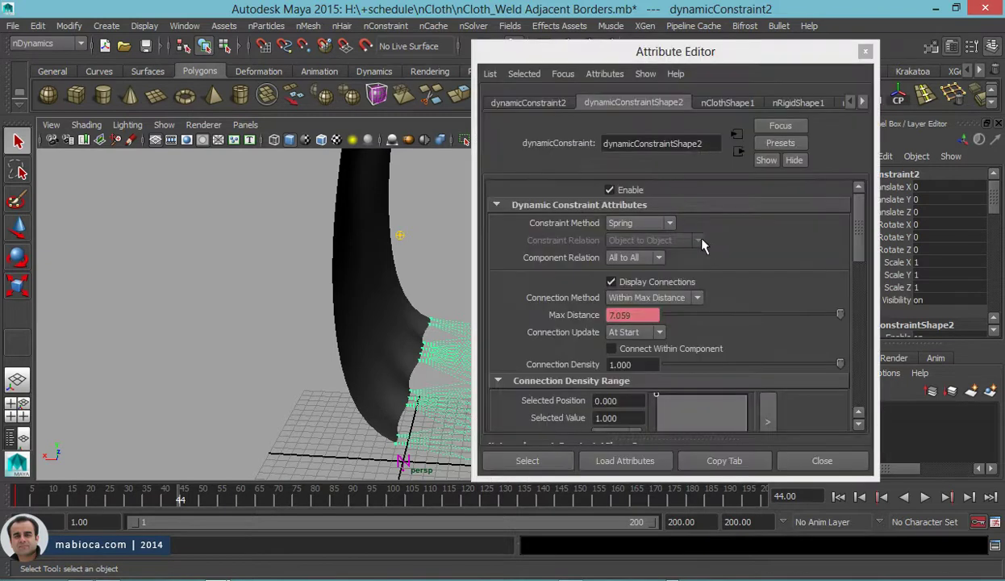
pyautogui.moveTo(702, 48); pyautogui.dragTo(755, 10)
pyautogui.moveTo(440, 339)
pyautogui.keyDown('alt'); pyautogui.mouseDown(button='middle')
pyautogui.moveTo(387, 300)
pyautogui.moveTo(399, 292)
pyautogui.mouseUp(button='middle'); pyautogui.keyUp('alt')
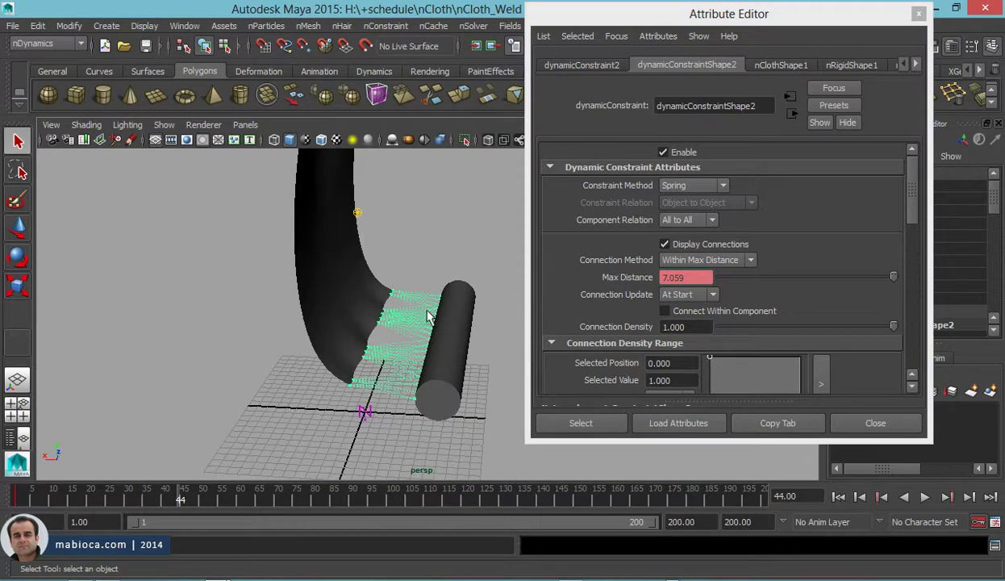
pyautogui.click(839, 496)
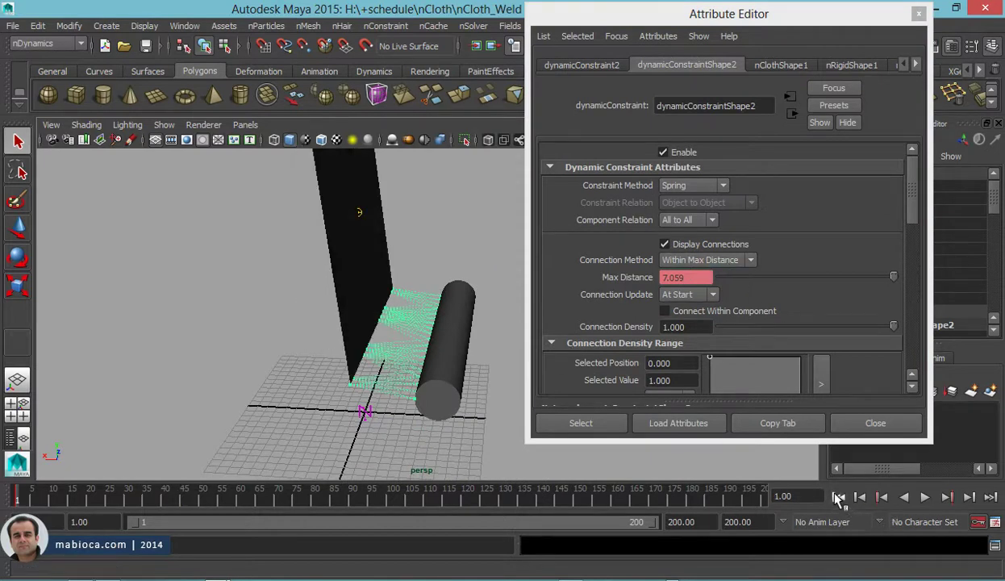
# - Deselect the constraint and select the cylinder to show nRigidShape1's collision settings
pyautogui.keyDown('alt'); pyautogui.moveTo(417, 322); pyautogui.dragTo(434, 296); pyautogui.keyUp('alt')
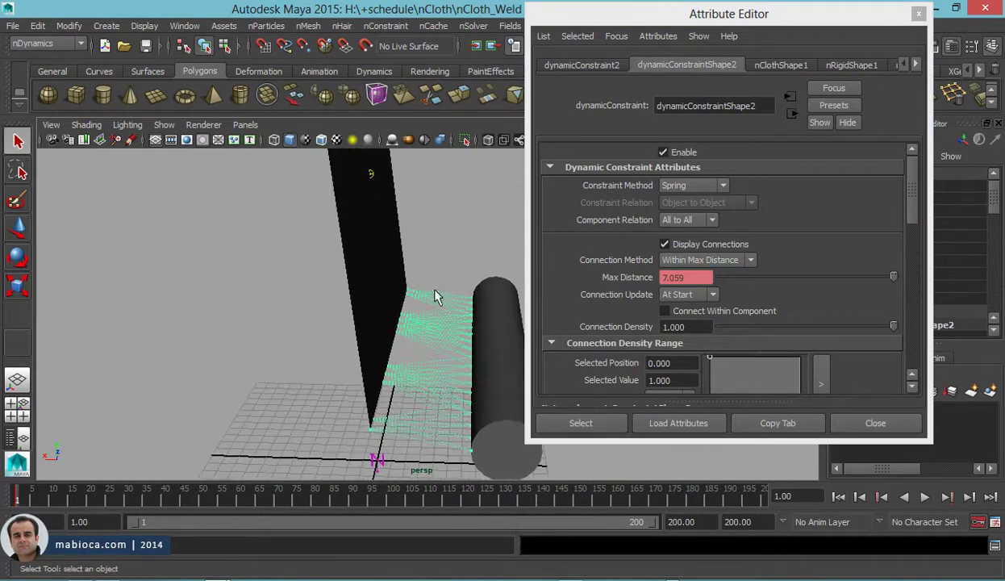
pyautogui.click(434, 353)
pyautogui.click(498, 345)
pyautogui.moveTo(486, 230); pyautogui.dragTo(442, 271, button='right')
# - Pick a cylinder rim vertex face and box-select the cloth's bottom-edge vertices
pyautogui.press('space')
# - Apply Weld Adjacent Borders, creating dynamicConstraintShape3 with Max Distance 0.050
pyautogui.press('space')
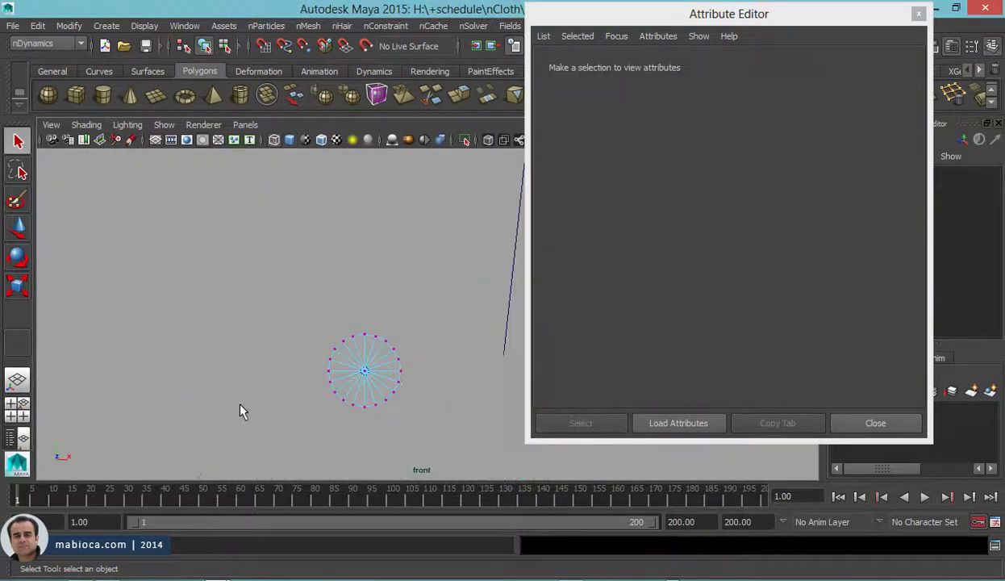
pyautogui.click(398, 372)
pyautogui.moveTo(496, 230); pyautogui.dragTo(451, 246, button='right')
pyautogui.moveTo(522, 375); pyautogui.dragTo(522, 376)
pyautogui.press('space')
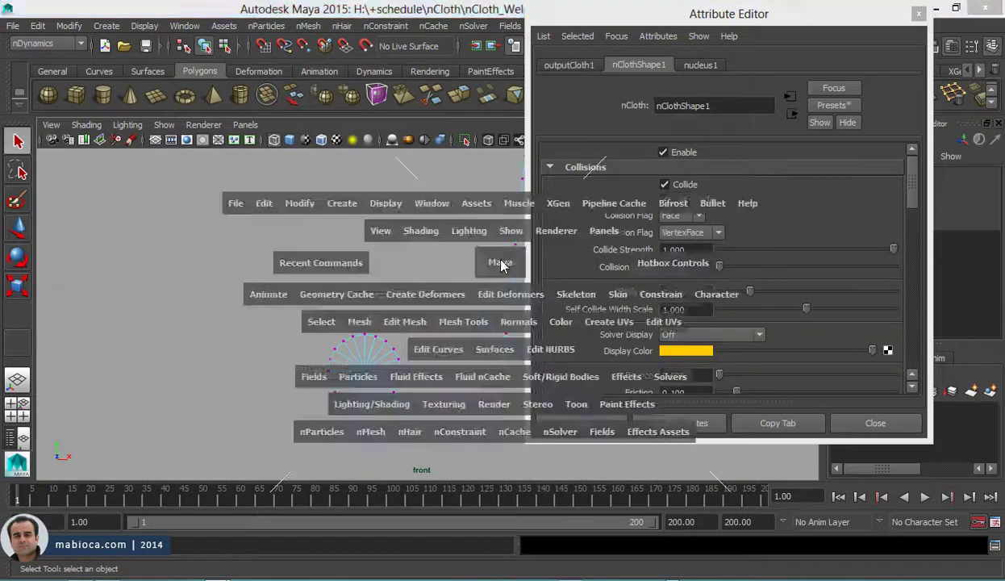
pyautogui.press('space')
pyautogui.press('a')
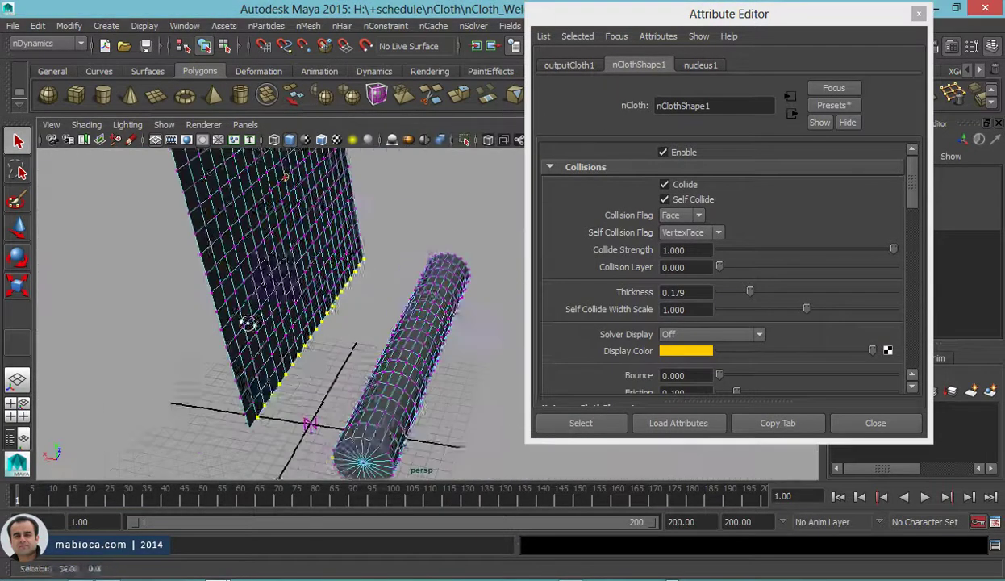
pyautogui.click(406, 30)
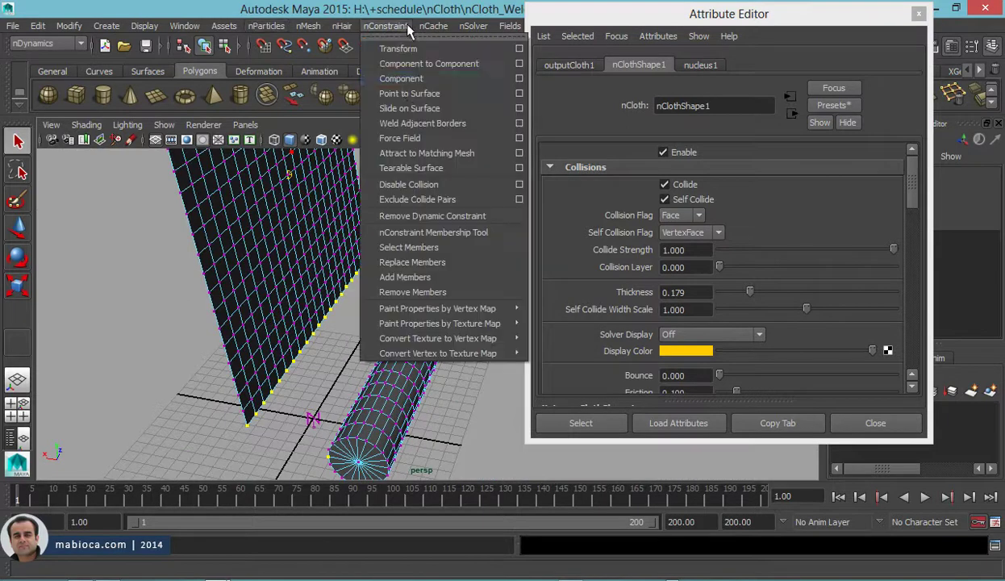
pyautogui.click(476, 125)
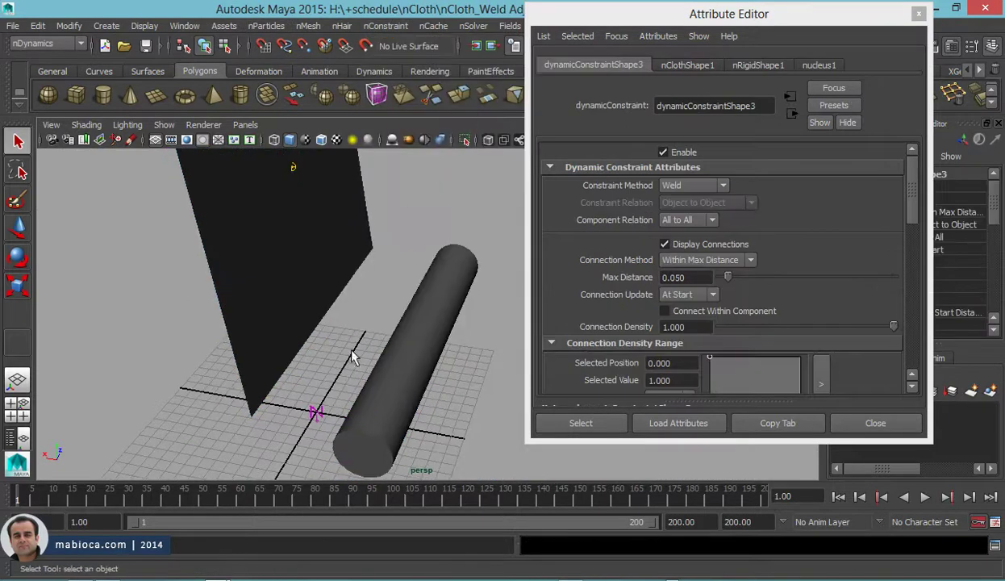
# - Set dynamicConstraintShape3's Max Distance to 0.13, drag it up to 5.4, and play
pyautogui.moveTo(332, 368)
pyautogui.keyDown('alt'); pyautogui.mouseDown()
pyautogui.moveTo(379, 314)
pyautogui.moveTo(440, 291)
pyautogui.moveTo(350, 331)
pyautogui.mouseUp(); pyautogui.keyUp('alt')
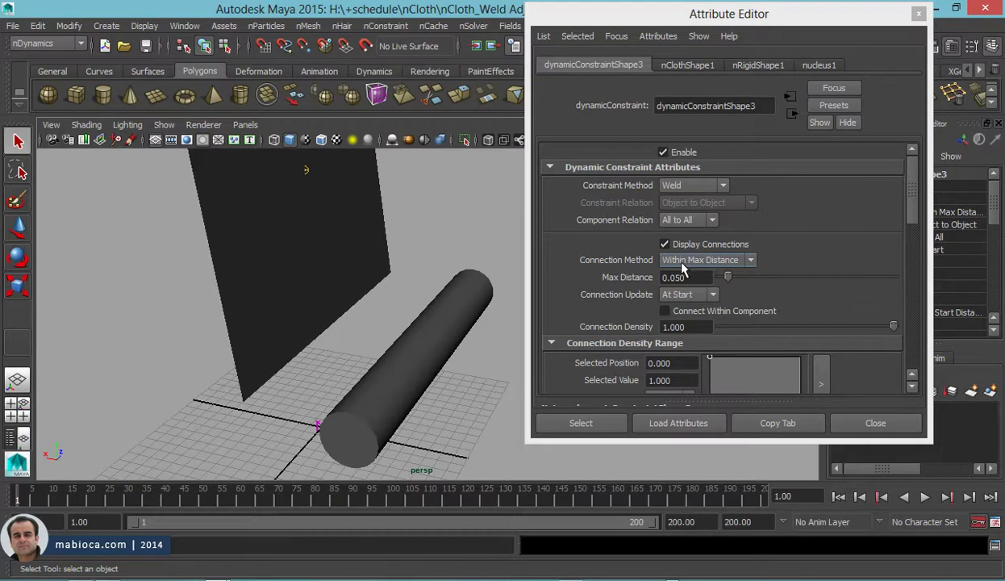
pyautogui.moveTo(675, 276); pyautogui.dragTo(698, 299)
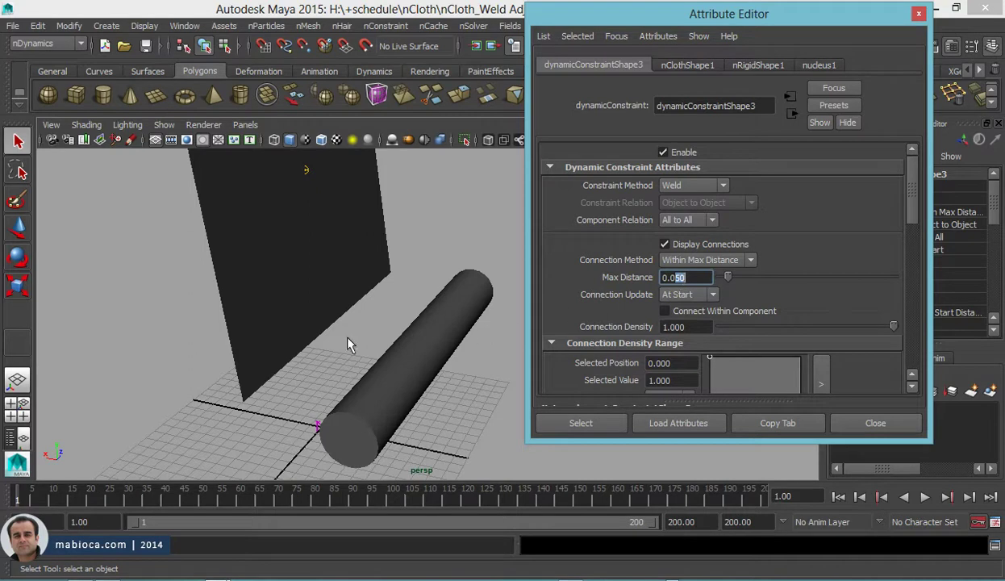
pyautogui.write('13')
pyautogui.press('Return')
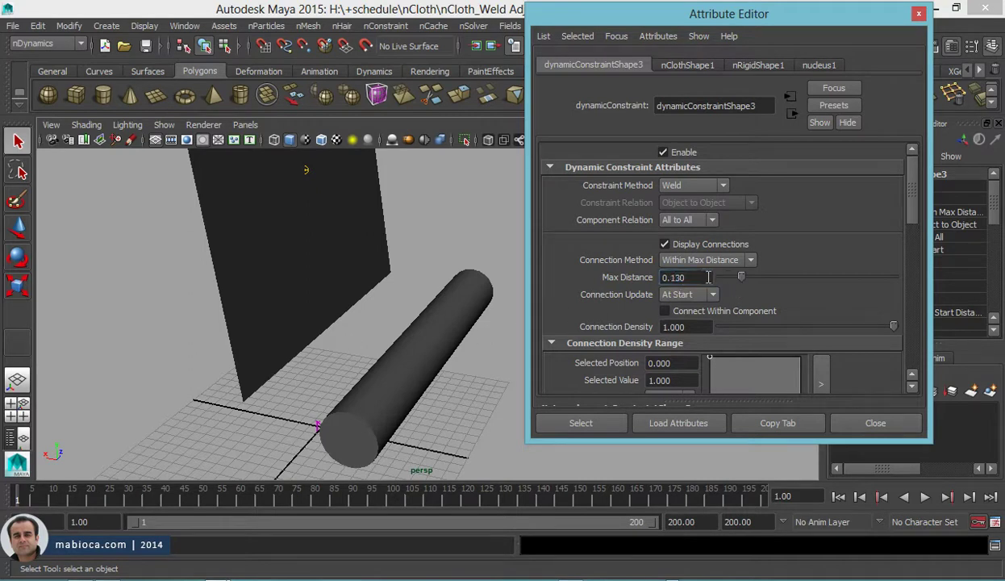
pyautogui.moveTo(713, 276)
pyautogui.keyDown('ctrl'); pyautogui.mouseDown()
pyautogui.moveTo(723, 276)
pyautogui.moveTo(703, 277)
pyautogui.moveTo(929, 290)
pyautogui.mouseUp(); pyautogui.keyUp('ctrl')
pyautogui.keyDown('alt'); pyautogui.moveTo(500, 343); pyautogui.dragTo(466, 352); pyautogui.keyUp('alt')
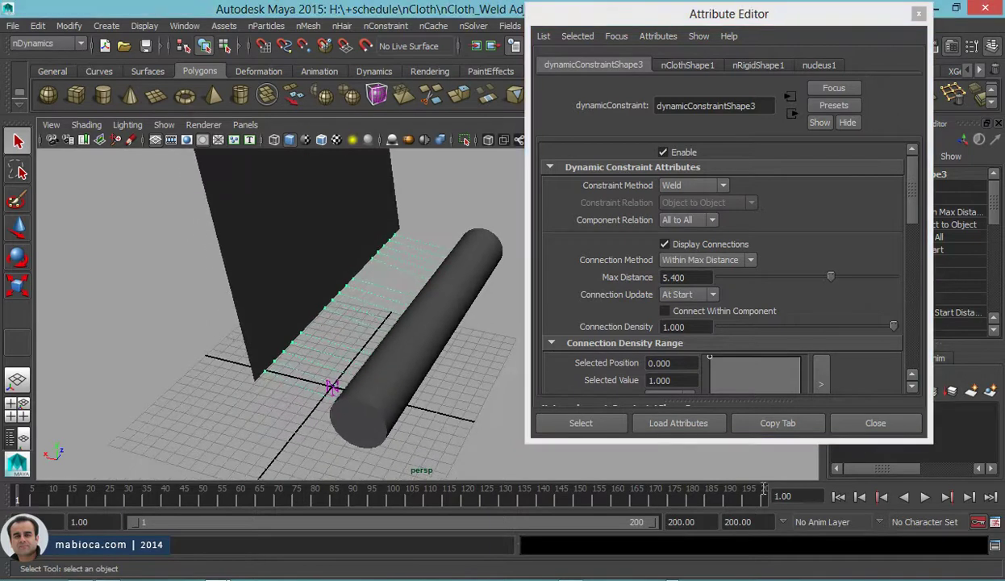
pyautogui.click(924, 498)
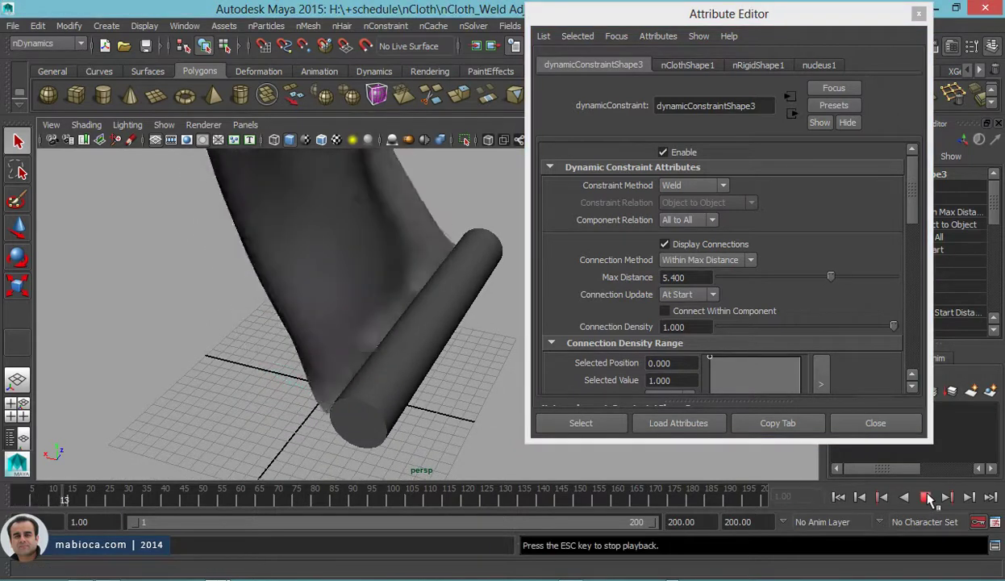
# - Stop at frame 37, inspect the cloth edge closely, and lower Max Distance to 5.340
pyautogui.click(926, 498)
pyautogui.moveTo(239, 341)
pyautogui.keyDown('alt'); pyautogui.mouseDown()
pyautogui.moveTo(412, 268)
pyautogui.moveTo(516, 294)
pyautogui.moveTo(558, 291)
pyautogui.moveTo(477, 314)
pyautogui.moveTo(428, 311)
pyautogui.moveTo(399, 288)
pyautogui.moveTo(384, 307)
pyautogui.mouseUp(); pyautogui.keyUp('alt')
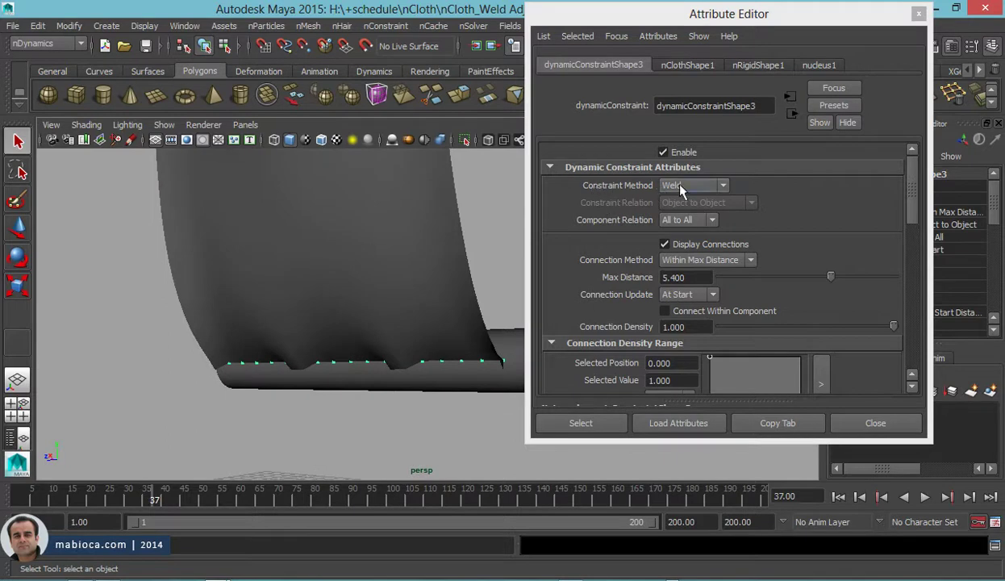
pyautogui.moveTo(415, 271)
pyautogui.keyDown('alt'); pyautogui.mouseDown()
pyautogui.moveTo(333, 313)
pyautogui.moveTo(332, 323)
pyautogui.moveTo(437, 253)
pyautogui.moveTo(473, 247)
pyautogui.moveTo(313, 359)
pyautogui.mouseUp(); pyautogui.keyUp('alt')
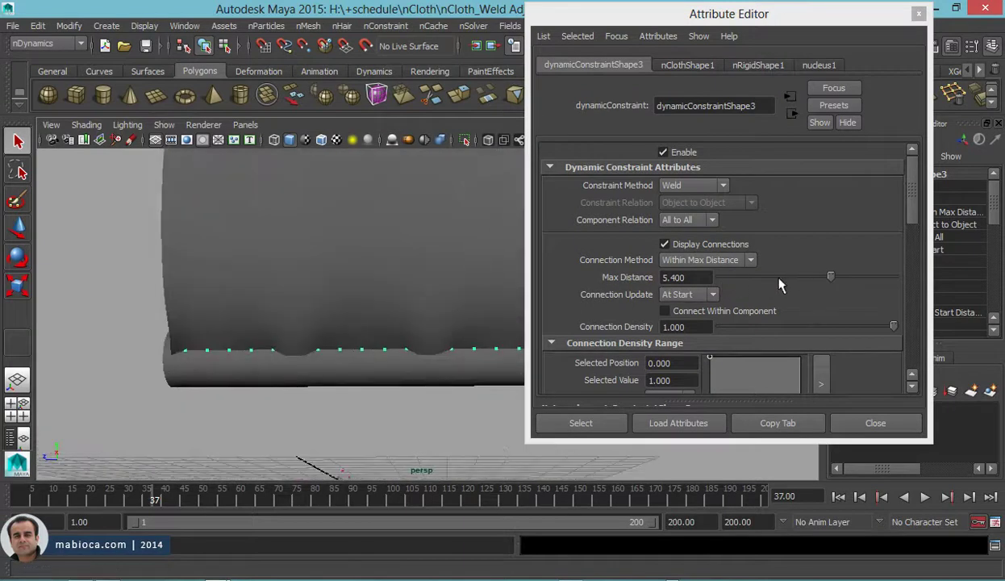
pyautogui.keyDown('ctrl'); pyautogui.moveTo(708, 276); pyautogui.dragTo(699, 276); pyautogui.keyUp('ctrl')
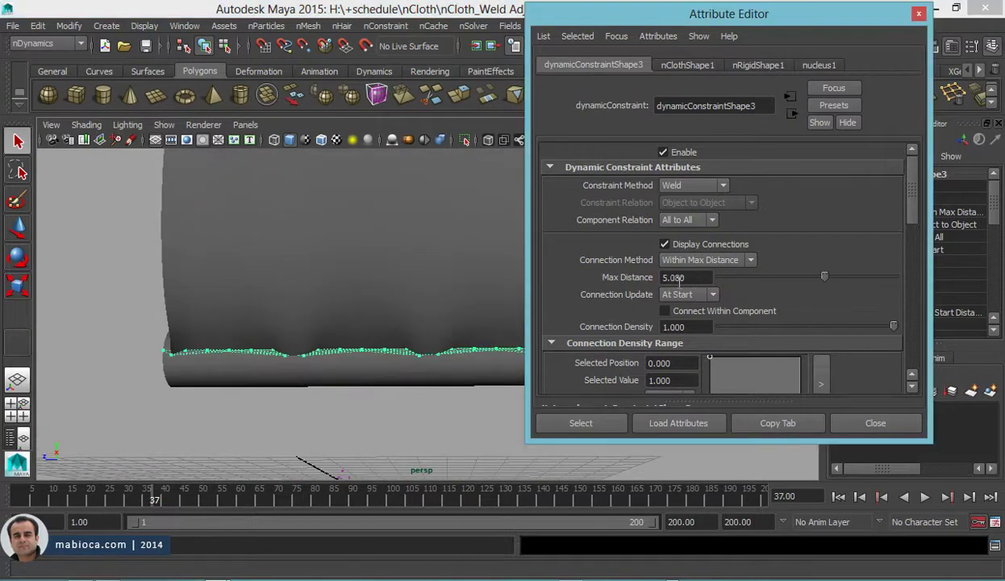
pyautogui.write('4.900')
# - Replay from frame 1, try Max Distance 5.330, then restore it to 5.400
pyautogui.click(838, 496)
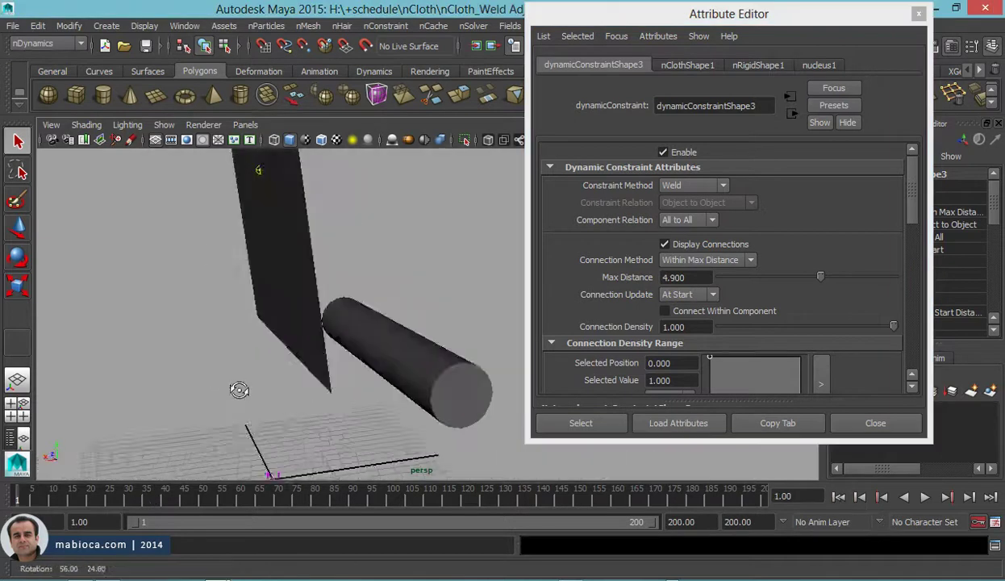
pyautogui.click(924, 496)
pyautogui.click(925, 496)
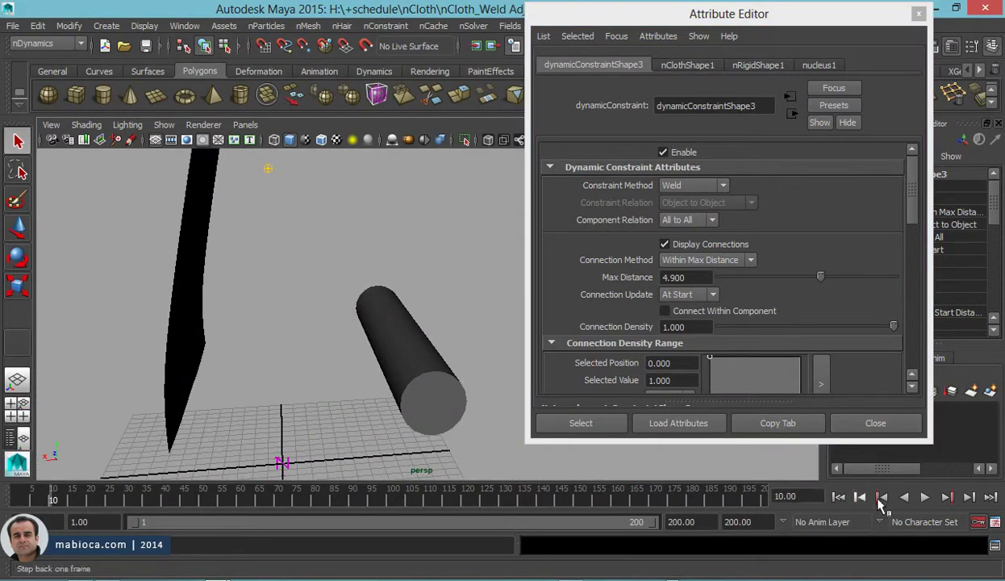
pyautogui.click(840, 498)
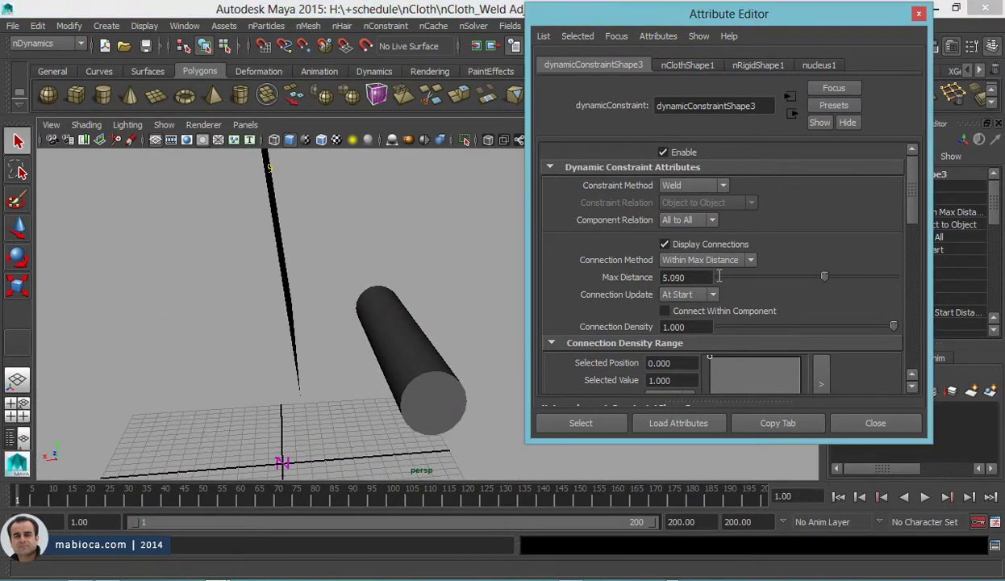
pyautogui.keyDown('ctrl'); pyautogui.moveTo(738, 276); pyautogui.dragTo(737, 279); pyautogui.keyUp('ctrl')
pyautogui.keyDown('ctrl'); pyautogui.moveTo(742, 278); pyautogui.dragTo(744, 276); pyautogui.keyUp('ctrl')
# - Switch the constraint method from Weld to Spring and play the simulation to frame 191
pyautogui.click(724, 187)
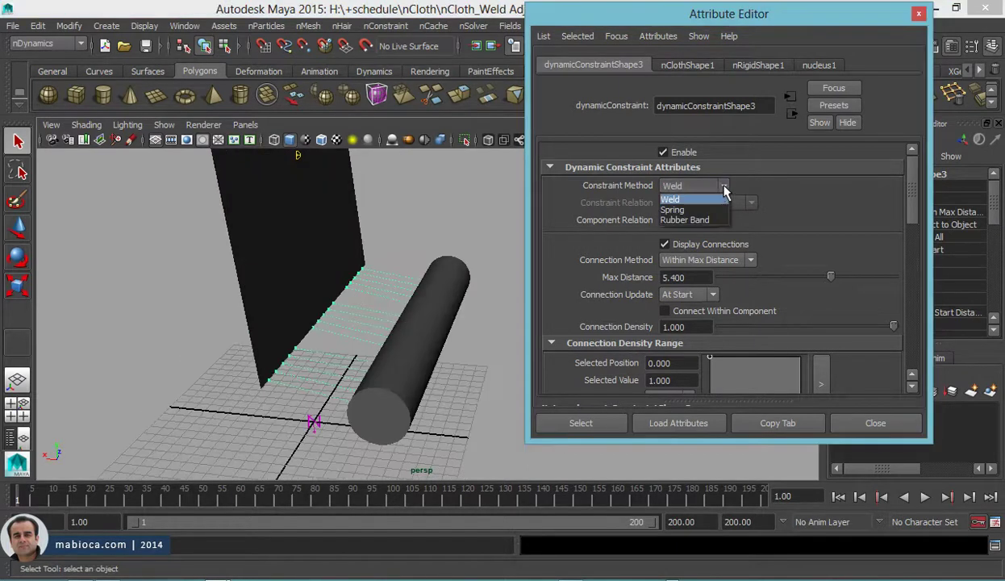
pyautogui.click(684, 212)
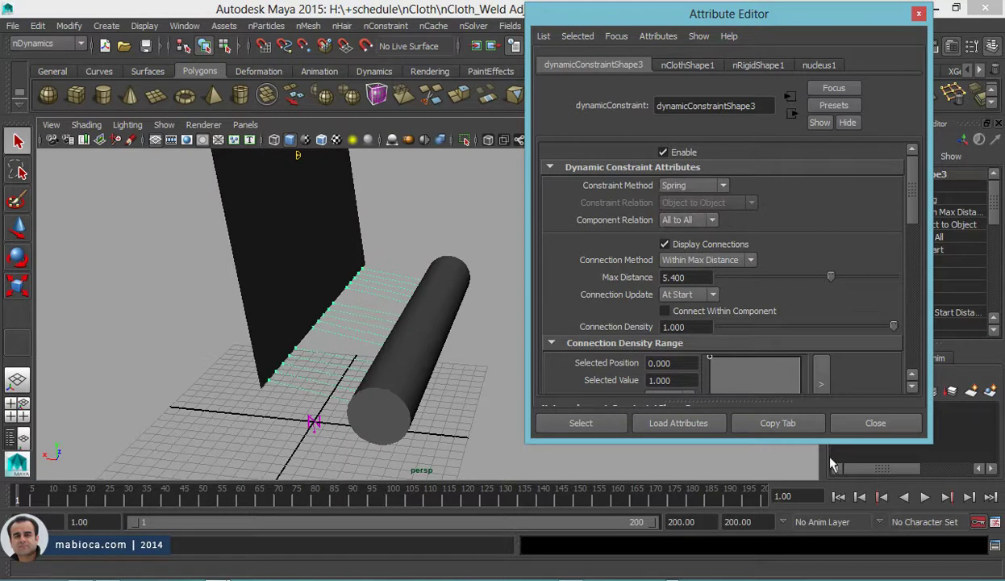
pyautogui.click(925, 498)
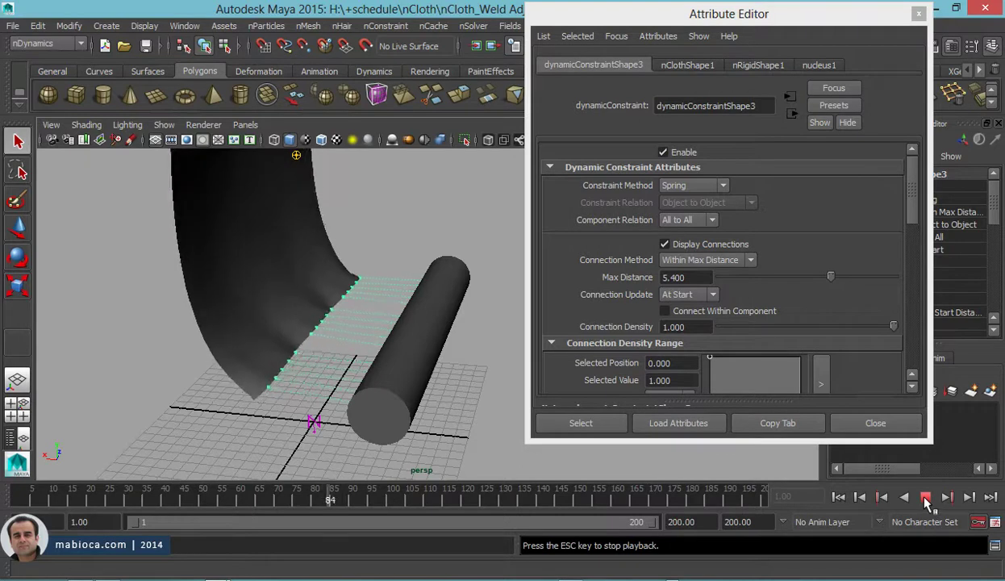
pyautogui.keyDown('alt'); pyautogui.moveTo(397, 417); pyautogui.dragTo(373, 382); pyautogui.keyUp('alt')
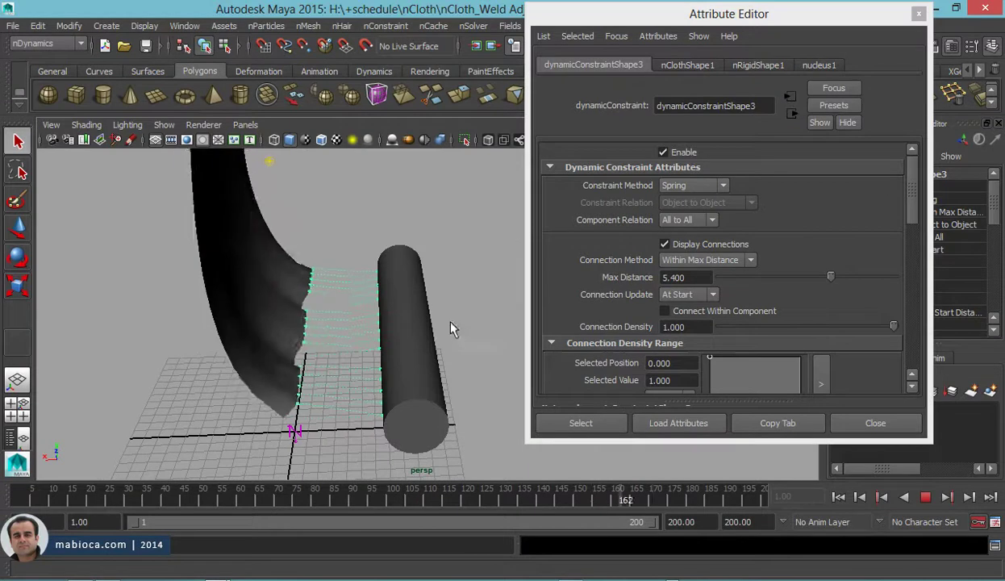
pyautogui.click(923, 497)
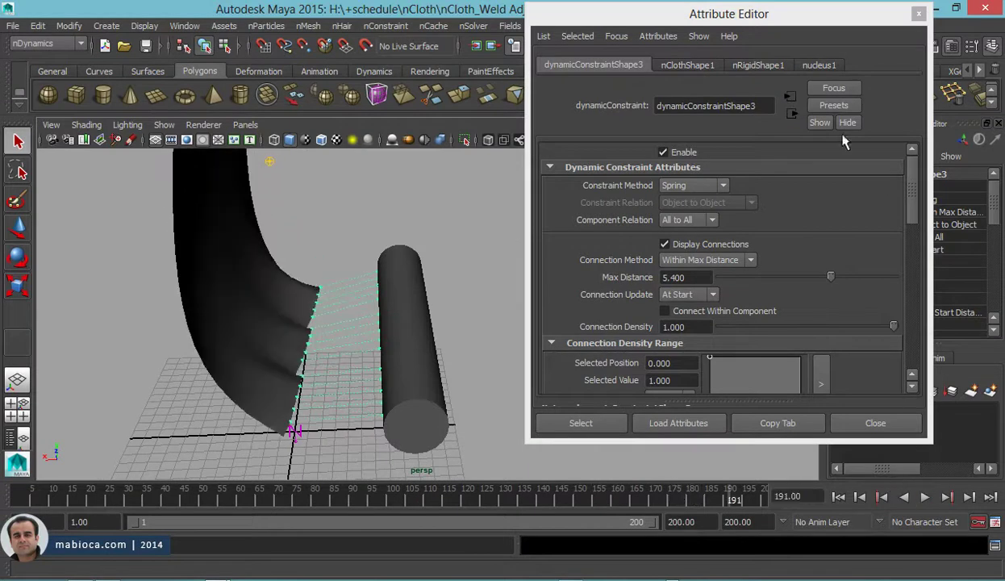
# - Set nucleus1 Wind Speed to 100 and replay the cloth, stopping at frame 52
pyautogui.click(816, 64)
pyautogui.scroll(-5, 728, 270)
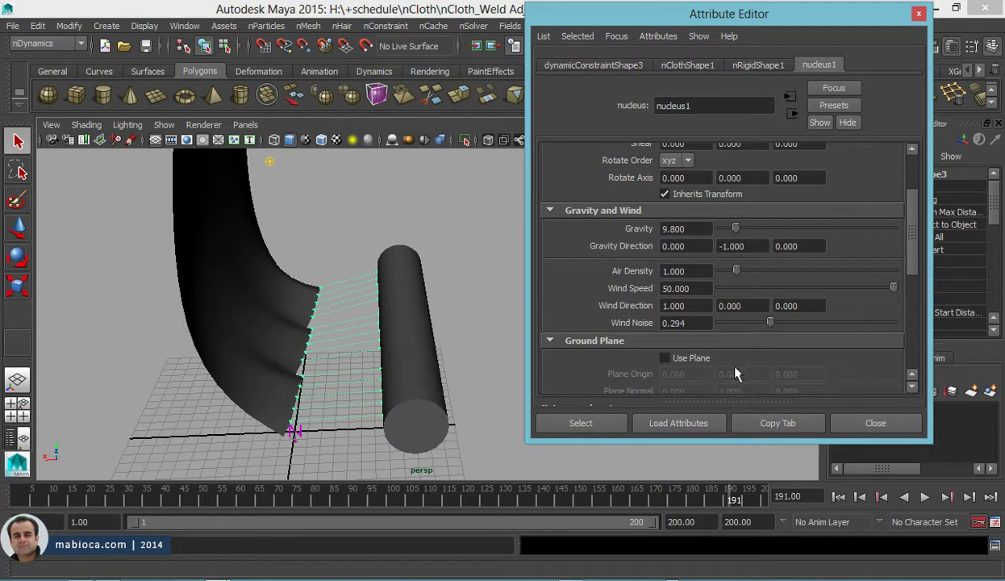
pyautogui.doubleClick(670, 288)
pyautogui.write('100')
pyautogui.press('Return')
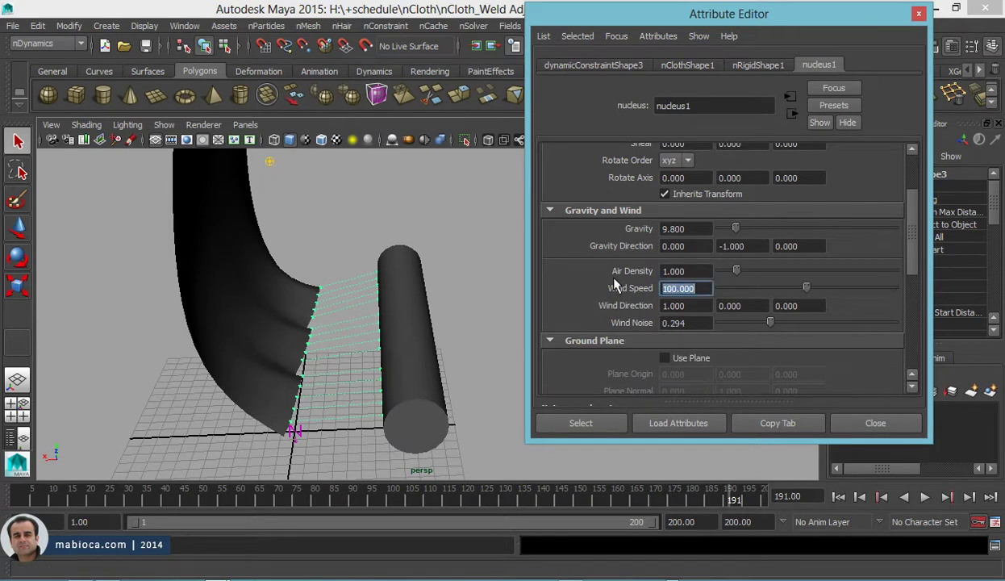
pyautogui.click(839, 497)
pyautogui.click(925, 497)
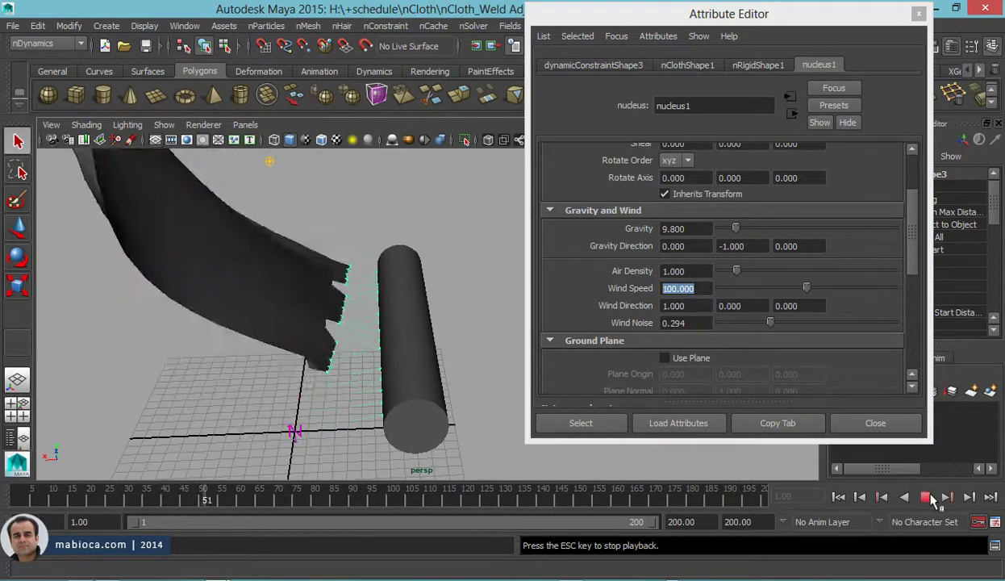
pyautogui.press('Escape')
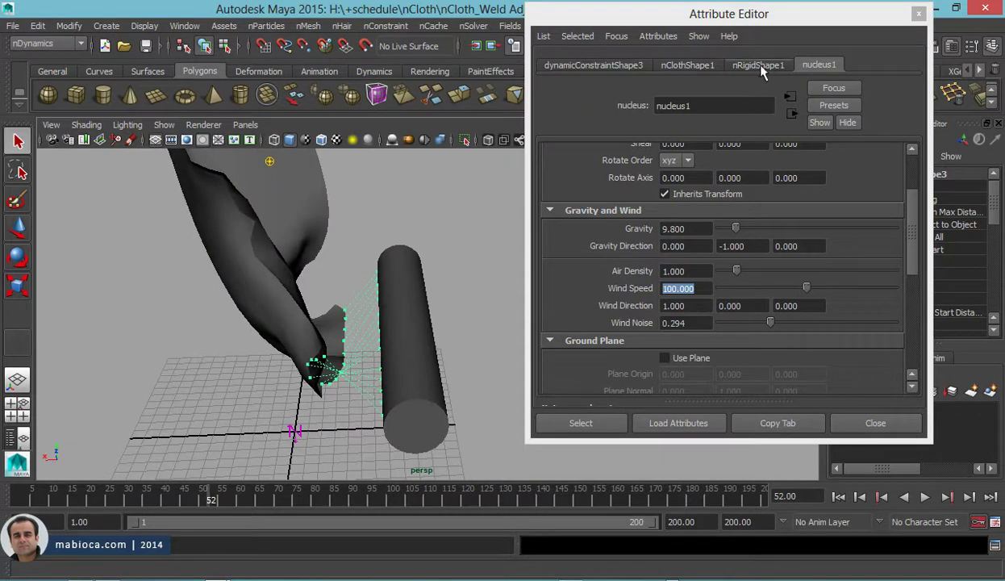
# - Set the spring constraint's Rest Length Method to Constant and replay to frame 28
pyautogui.click(660, 65)
pyautogui.click(613, 64)
pyautogui.scroll(-5, 722, 288)
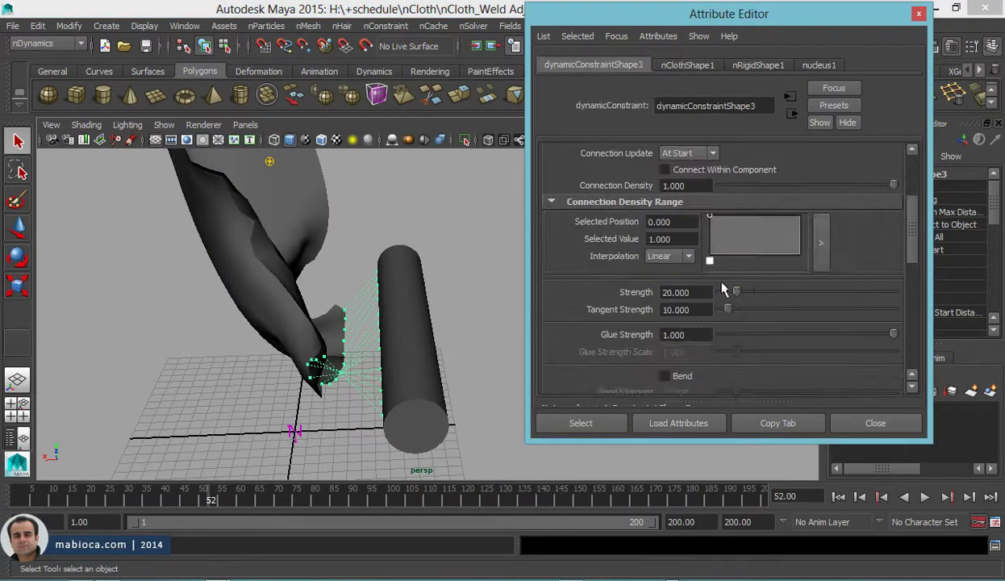
pyautogui.scroll(-5, 721, 288)
pyautogui.scroll(1, 644, 228)
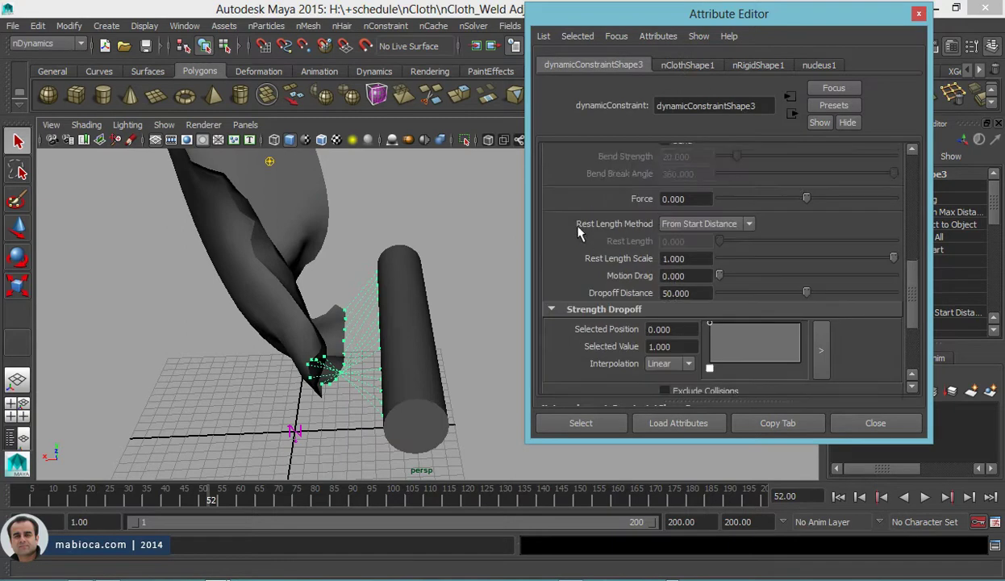
pyautogui.click(709, 227)
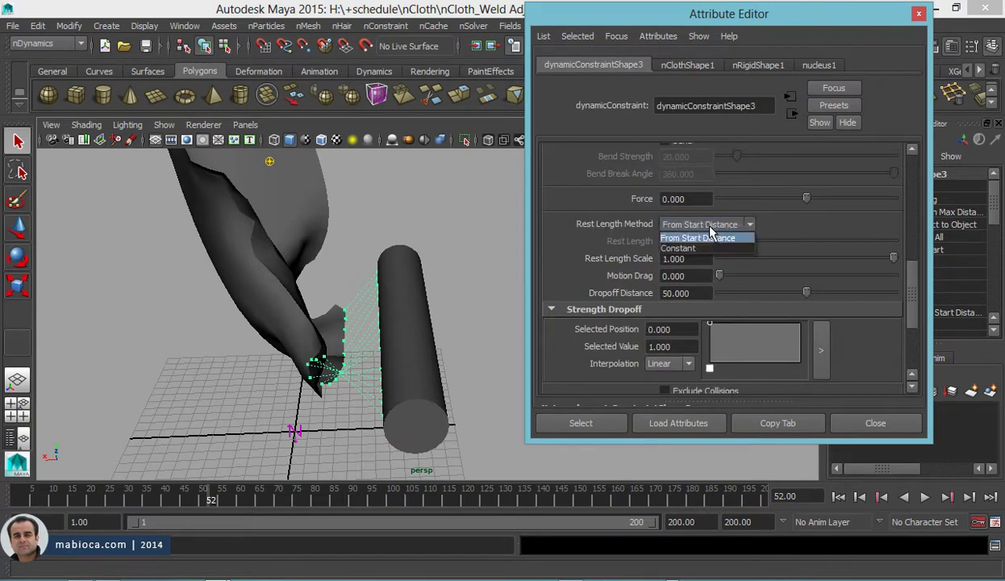
pyautogui.click(691, 247)
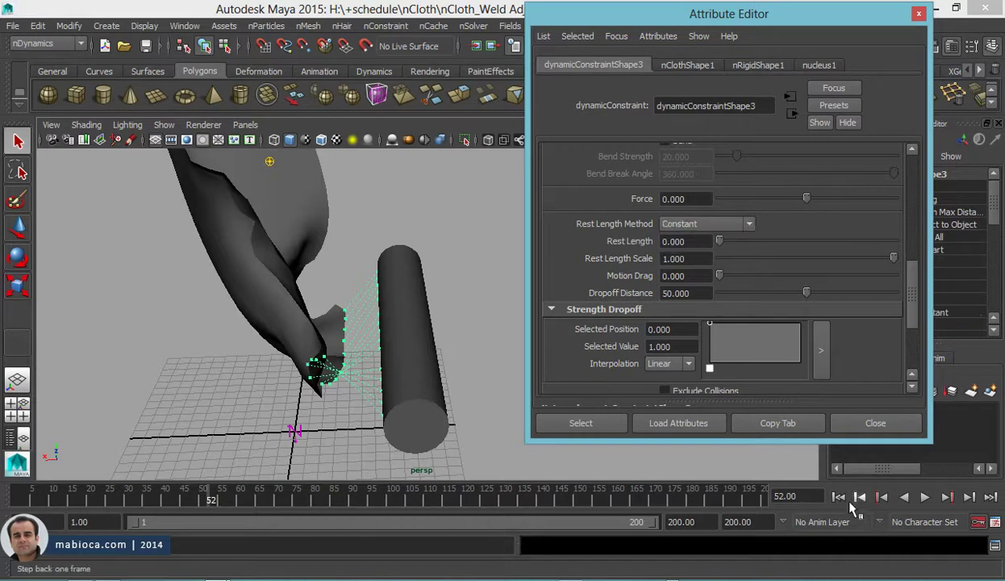
pyautogui.click(838, 497)
pyautogui.click(925, 497)
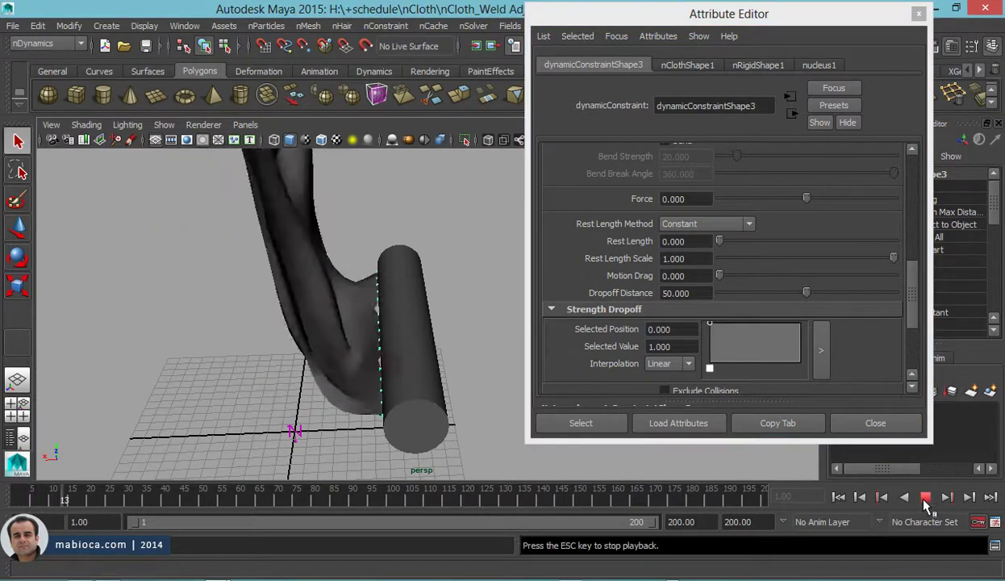
pyautogui.click(925, 497)
# - Set Rest Length to 0.500 and replay the cloth to frame 85
pyautogui.moveTo(718, 240); pyautogui.dragTo(726, 241)
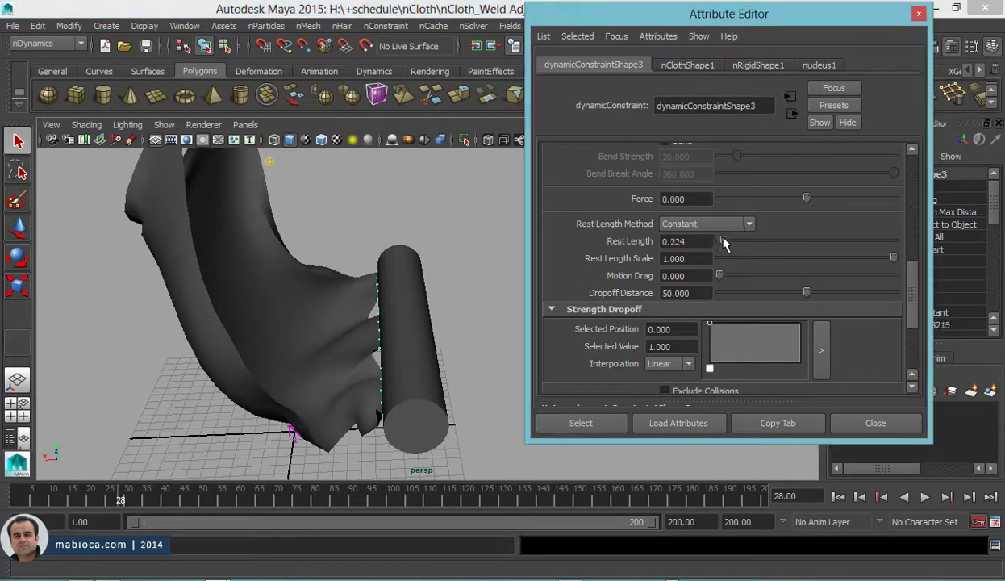
pyautogui.click(671, 241)
pyautogui.write('0.500')
pyautogui.press('Return')
pyautogui.click(838, 497)
pyautogui.click(925, 496)
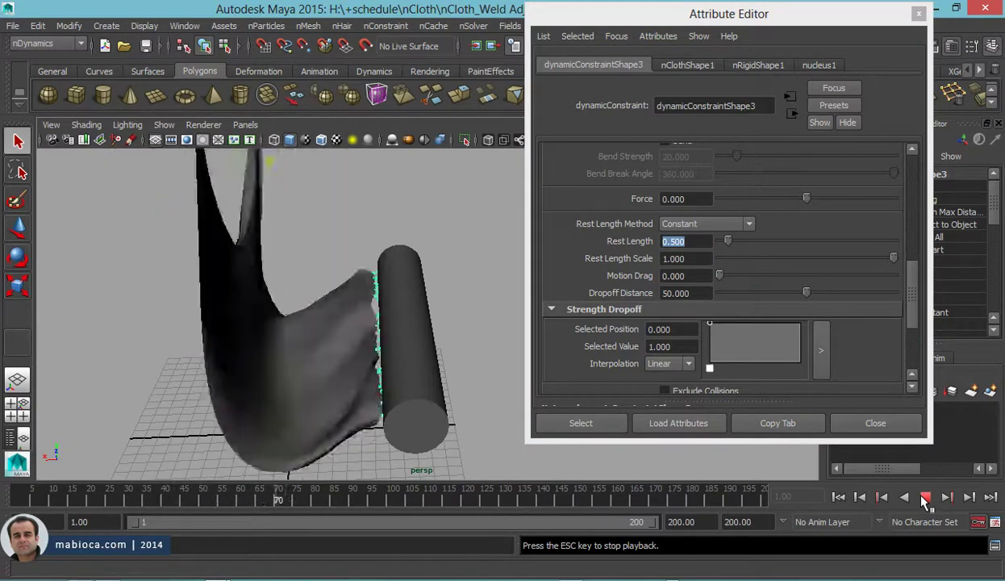
pyautogui.click(925, 500)
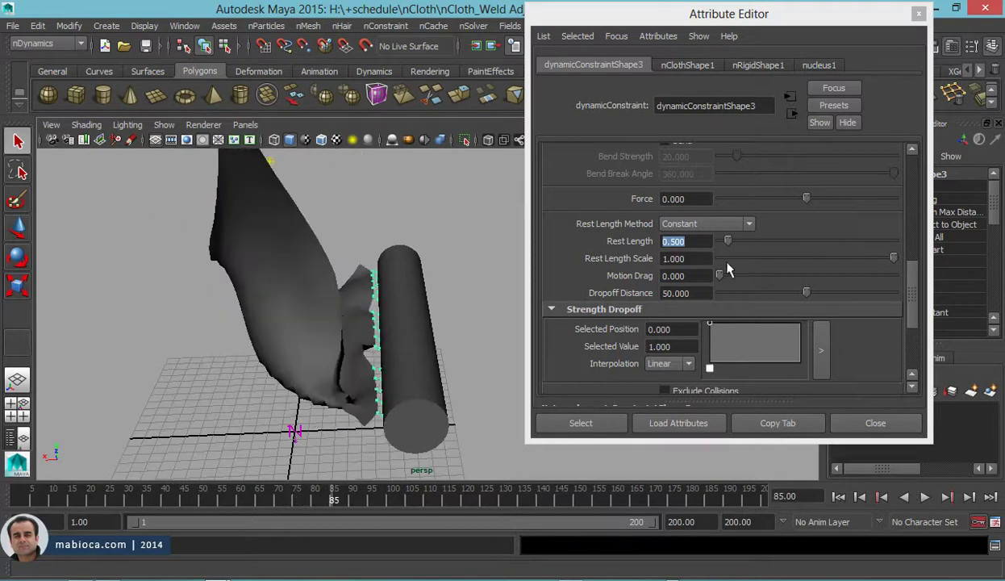
# - Change Rest Length to 0.900 and replay the cloth from the start
pyautogui.click(678, 241)
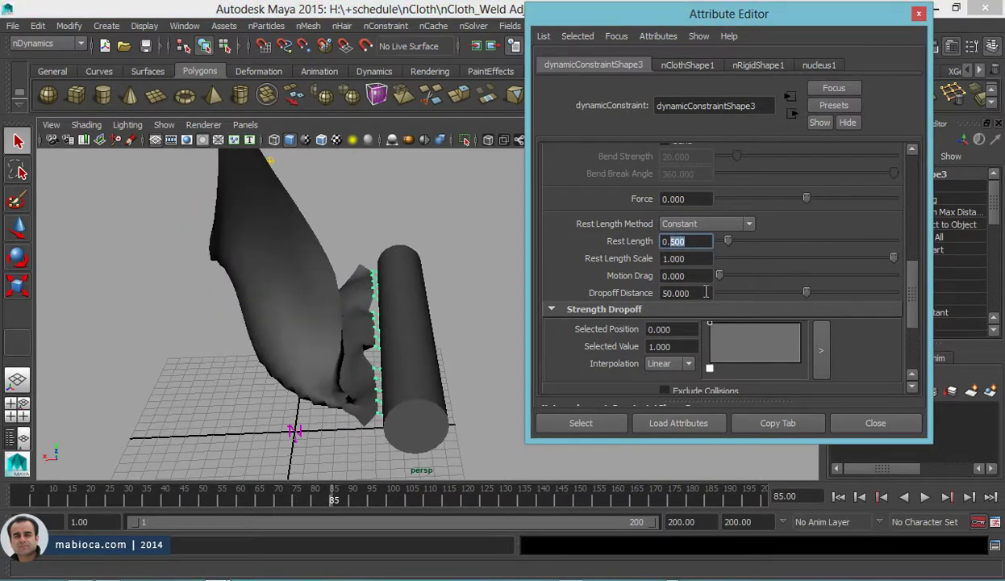
pyautogui.write('9')
pyautogui.press('Return')
pyautogui.click(839, 496)
pyautogui.click(925, 496)
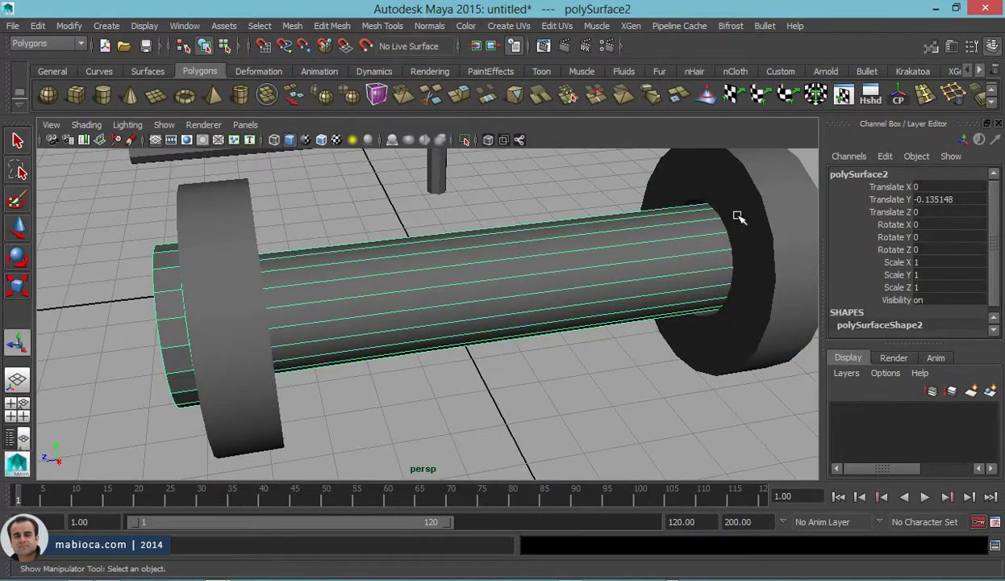
# - Inspect the axle's wheel end and select the axle cylinder
pyautogui.moveTo(621, 206)
pyautogui.keyDown('alt'); pyautogui.mouseDown()
pyautogui.moveTo(677, 206)
pyautogui.moveTo(673, 227)
pyautogui.moveTo(728, 253)
pyautogui.mouseUp(); pyautogui.keyUp('alt')
pyautogui.click(690, 310)
pyautogui.keyDown('alt'); pyautogui.moveTo(690, 311); pyautogui.dragTo(708, 327); pyautogui.keyUp('alt')
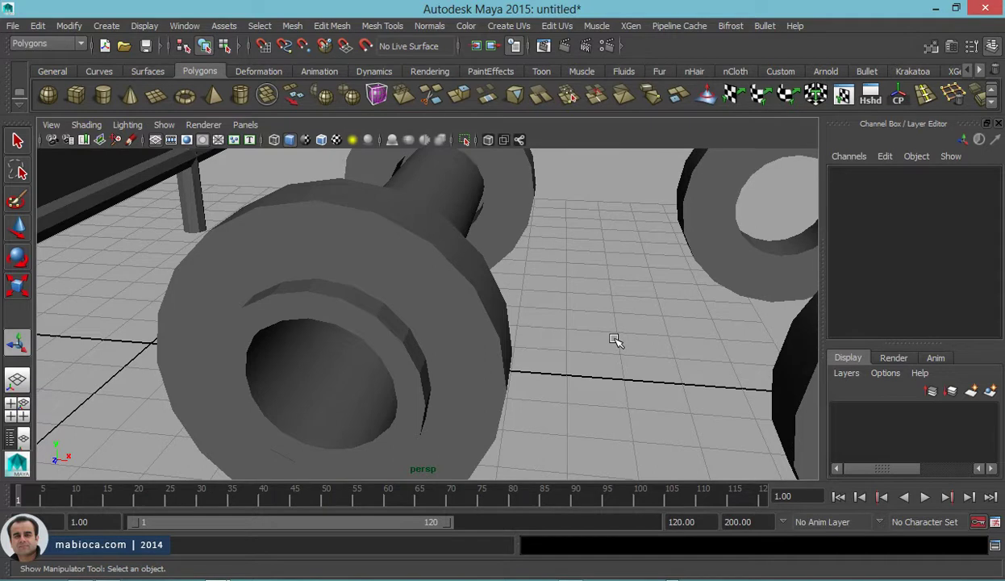
pyautogui.moveTo(601, 331)
pyautogui.keyDown('alt'); pyautogui.mouseDown()
pyautogui.moveTo(426, 334)
pyautogui.moveTo(494, 347)
pyautogui.mouseUp(); pyautogui.keyUp('alt')
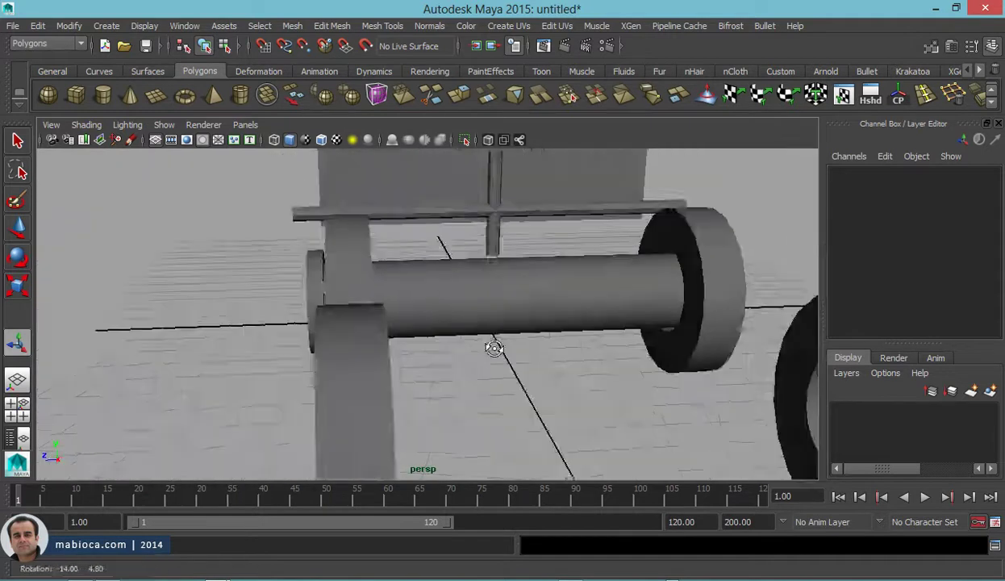
pyautogui.click(478, 292)
pyautogui.moveTo(477, 292)
pyautogui.keyDown('alt'); pyautogui.mouseDown()
pyautogui.moveTo(651, 287)
pyautogui.moveTo(799, 307)
pyautogui.mouseUp(); pyautogui.keyUp('alt')
# - Duplicate the axle and slide the copy along X beside the original in top wireframe view
pyautogui.hotkey('ctrl', 'd')
pyautogui.press('w')
pyautogui.press('space')
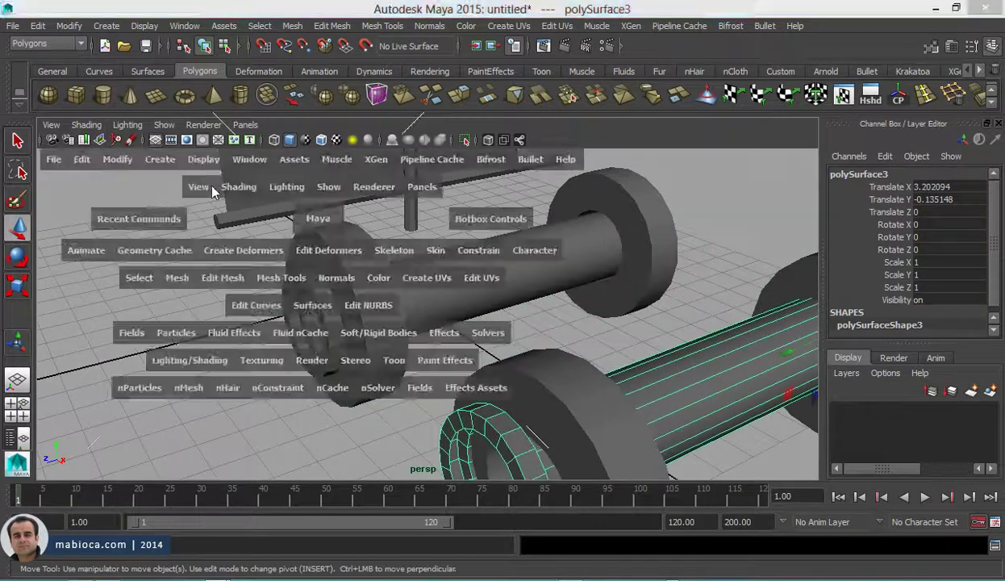
pyautogui.moveTo(206, 181); pyautogui.dragTo(258, 225)
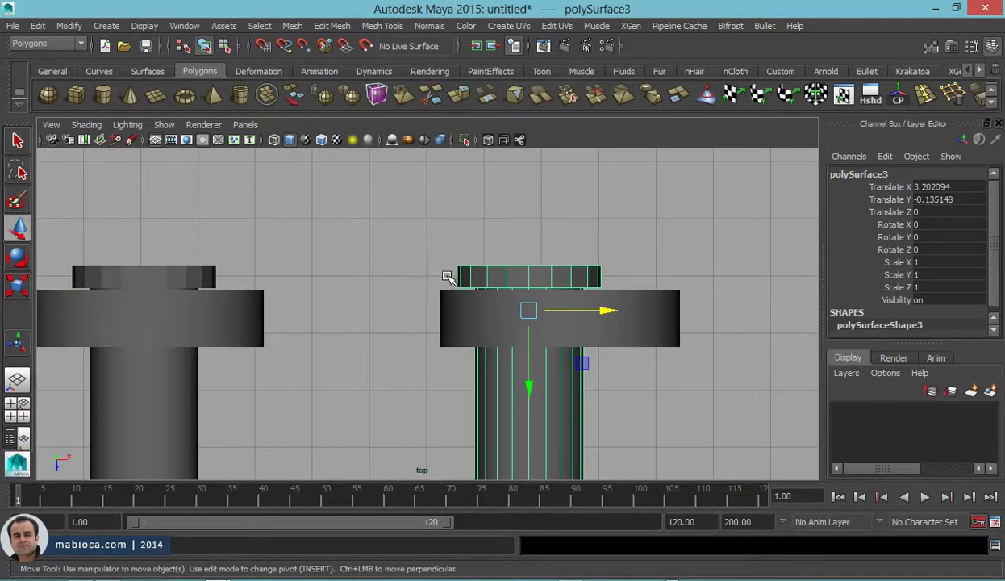
pyautogui.press('4')
pyautogui.moveTo(601, 310); pyautogui.dragTo(638, 316)
pyautogui.scroll(5, 525, 266)
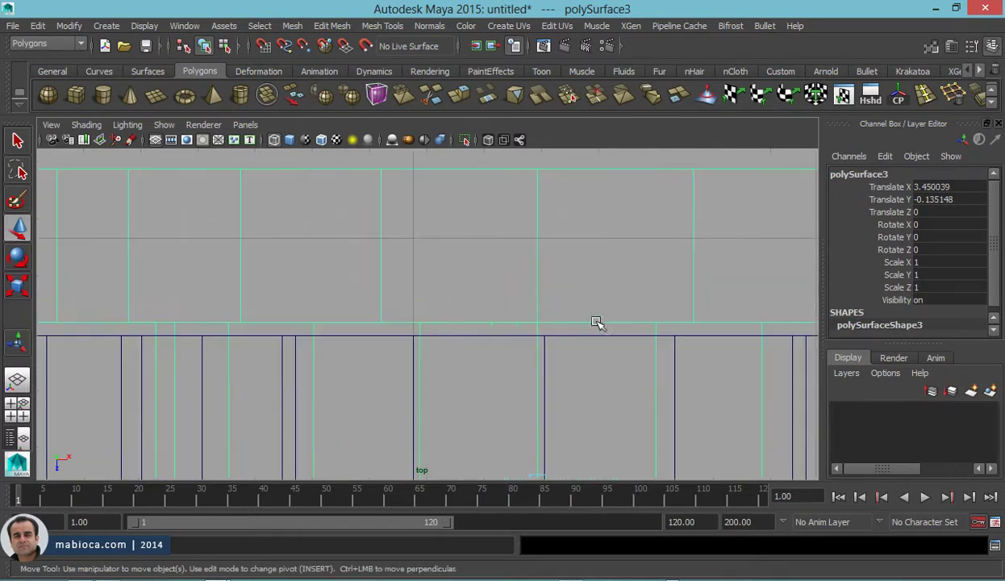
pyautogui.moveTo(568, 330); pyautogui.dragTo(562, 327, button='middle')
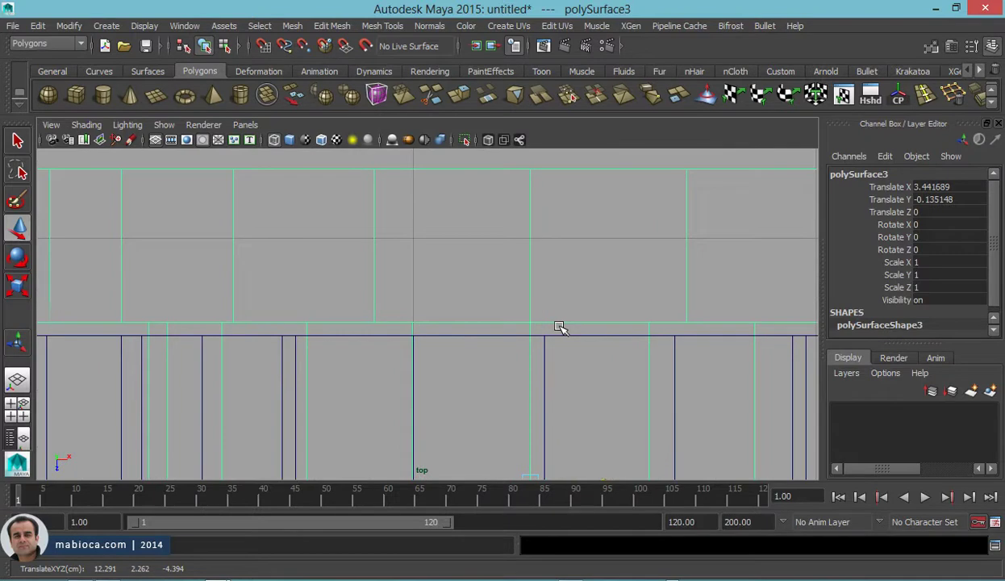
pyautogui.scroll(5, 411, 322)
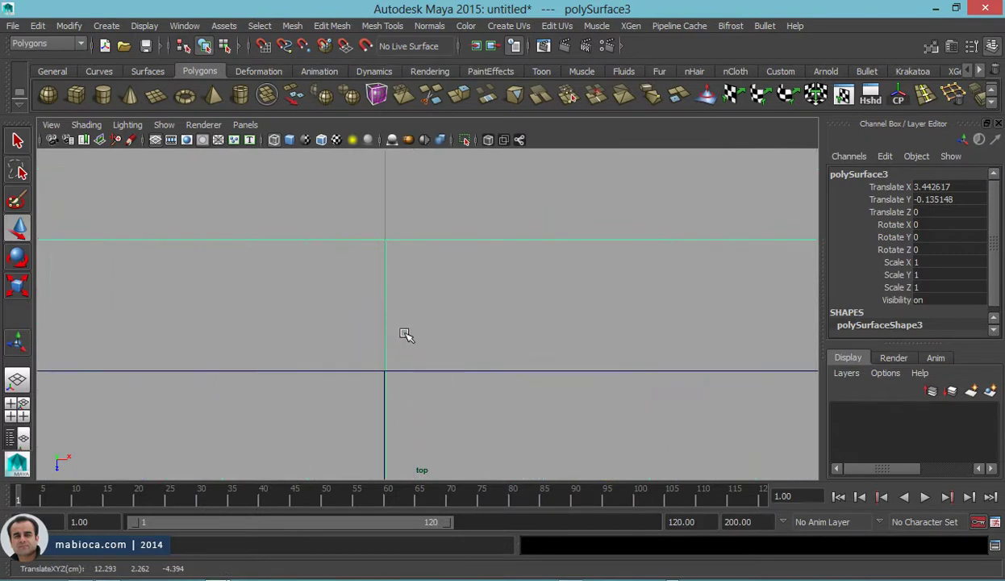
# - In perspective, select both the original and duplicated axles
pyautogui.press('space')
pyautogui.press('space')
pyautogui.moveTo(673, 246)
pyautogui.keyDown('alt'); pyautogui.mouseDown()
pyautogui.moveTo(590, 202)
pyautogui.moveTo(653, 189)
pyautogui.moveTo(583, 207)
pyautogui.moveTo(433, 213)
pyautogui.moveTo(341, 170)
pyautogui.moveTo(464, 217)
pyautogui.moveTo(342, 327)
pyautogui.moveTo(262, 311)
pyautogui.moveTo(454, 339)
pyautogui.mouseUp(); pyautogui.keyUp('alt')
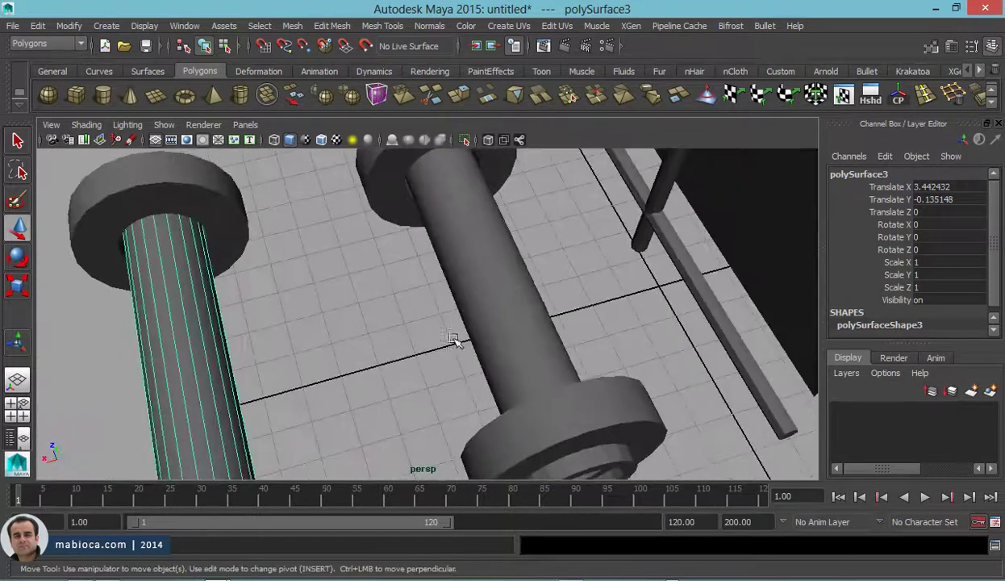
pyautogui.click(495, 276)
pyautogui.moveTo(477, 282)
pyautogui.keyDown('alt'); pyautogui.mouseDown()
pyautogui.moveTo(534, 282)
pyautogui.moveTo(509, 271)
pyautogui.moveTo(562, 278)
pyautogui.moveTo(529, 253)
pyautogui.moveTo(516, 226)
pyautogui.moveTo(497, 219)
pyautogui.mouseUp(); pyautogui.keyUp('alt')
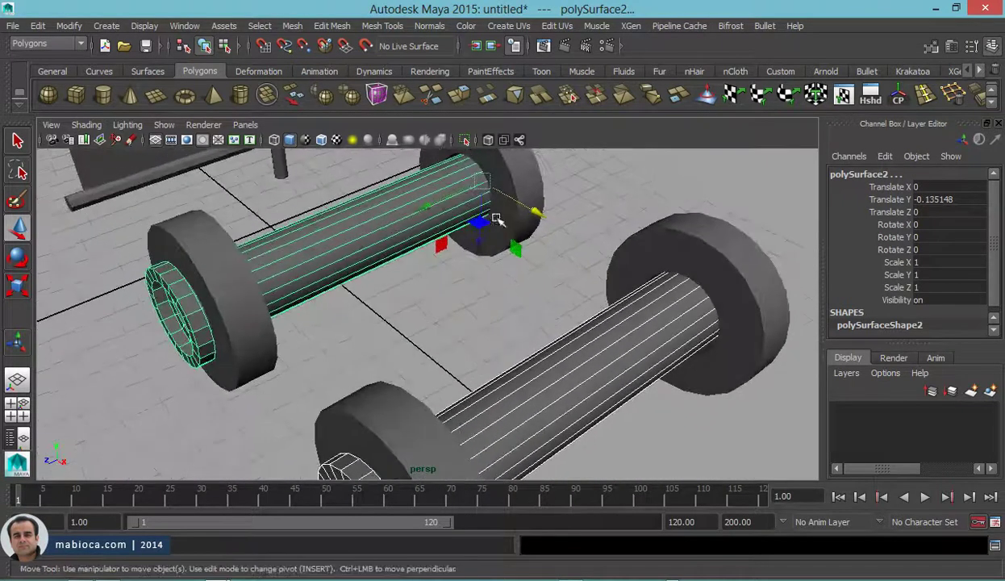
pyautogui.keyDown('alt'); pyautogui.moveTo(567, 413); pyautogui.dragTo(523, 411); pyautogui.keyUp('alt')
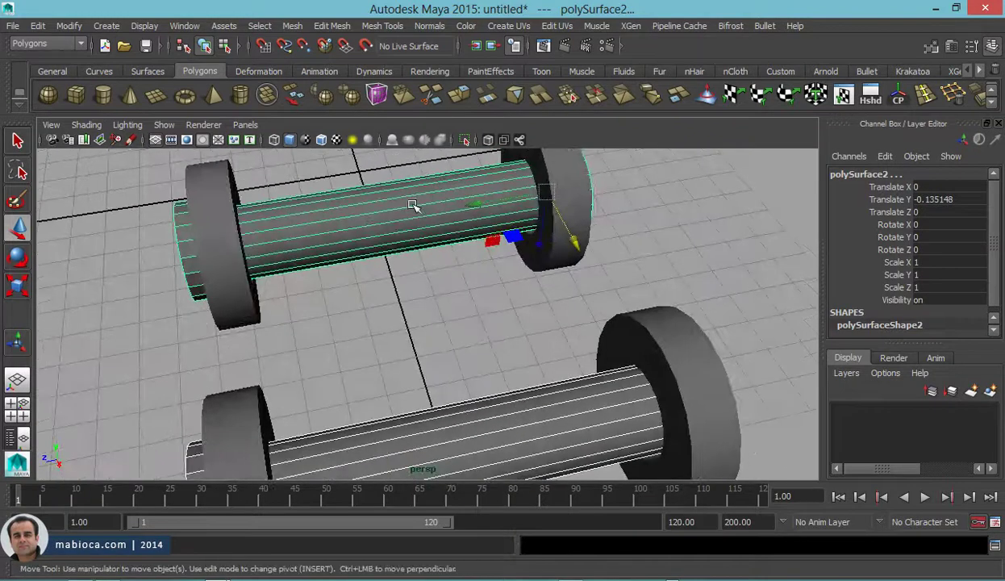
pyautogui.click(263, 94)
# - Combine both axles into one mesh and frame them in the maximized top view
pyautogui.press('r')
pyautogui.press('space')
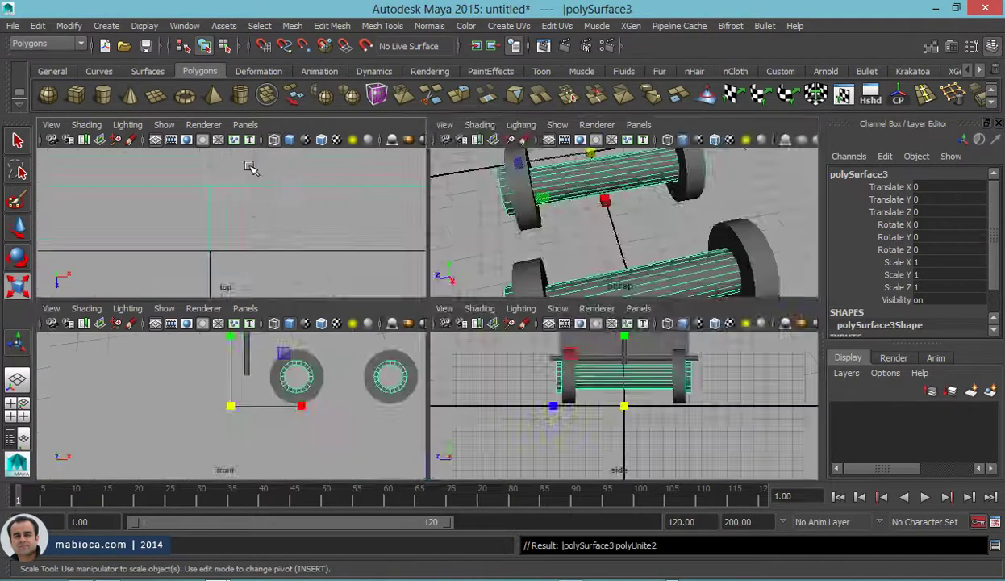
pyautogui.press('space')
pyautogui.keyDown('alt'); pyautogui.moveTo(339, 195); pyautogui.dragTo(209, 242); pyautogui.keyUp('alt')
pyautogui.keyDown('alt'); pyautogui.moveTo(209, 242); pyautogui.dragTo(242, 226, button='middle'); pyautogui.keyUp('alt')
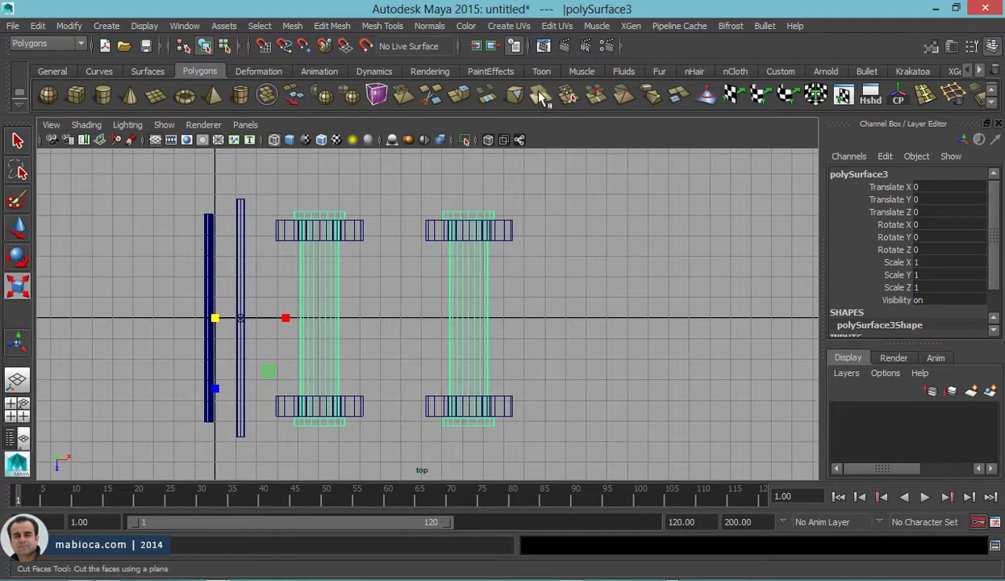
# - Make two horizontal polyCut slices across the axle meshes
pyautogui.press('g')
pyautogui.moveTo(458, 281); pyautogui.dragTo(493, 281)
pyautogui.moveTo(482, 362); pyautogui.dragTo(495, 362)
# - In face mode, marquee-select the facing face rows on each axle cylinder from top view
pyautogui.press('space')
pyautogui.press('space')
pyautogui.press('w')
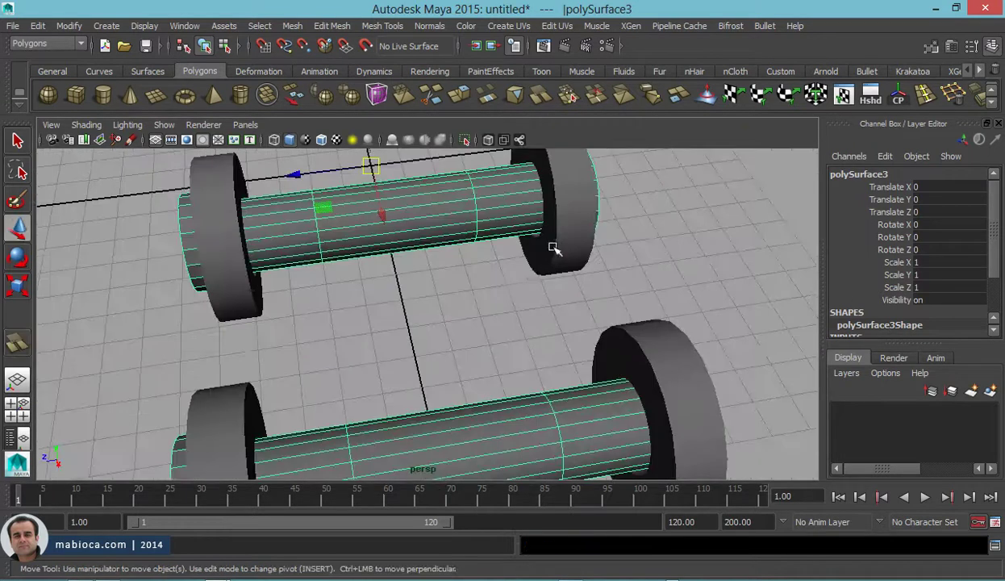
pyautogui.moveTo(452, 205); pyautogui.dragTo(449, 240, button='right')
pyautogui.press('space')
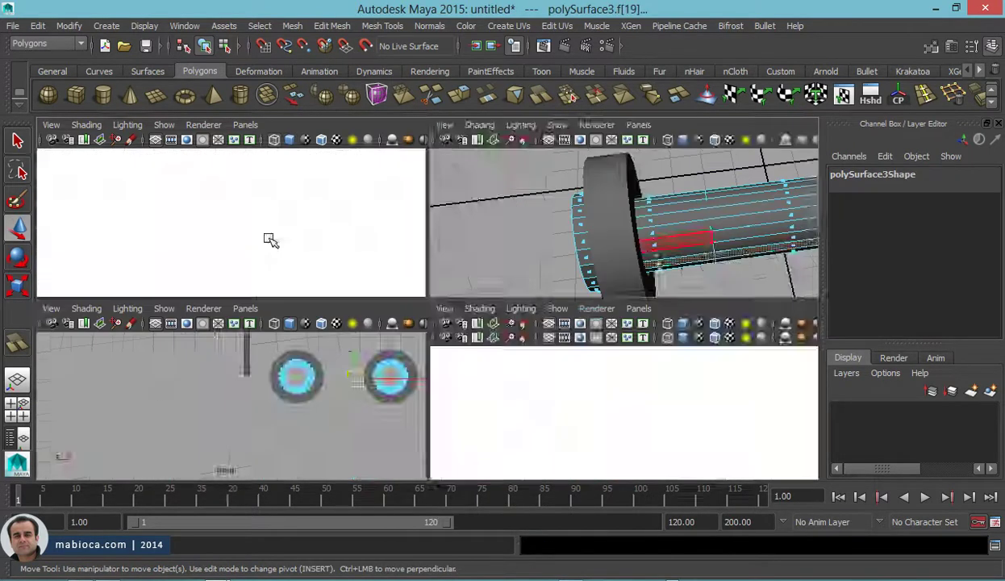
pyautogui.press('space')
pyautogui.moveTo(331, 334); pyautogui.dragTo(332, 334)
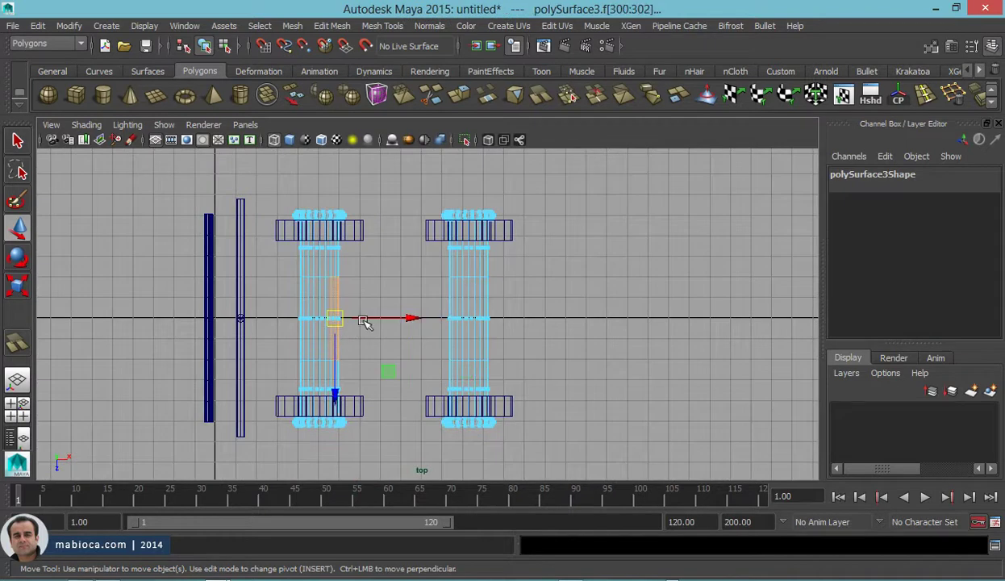
pyautogui.keyDown('alt'); pyautogui.moveTo(364, 321); pyautogui.dragTo(581, 355, button='right'); pyautogui.keyUp('alt')
pyautogui.keyDown('alt'); pyautogui.moveTo(494, 336); pyautogui.dragTo(450, 328, button='middle'); pyautogui.keyUp('alt')
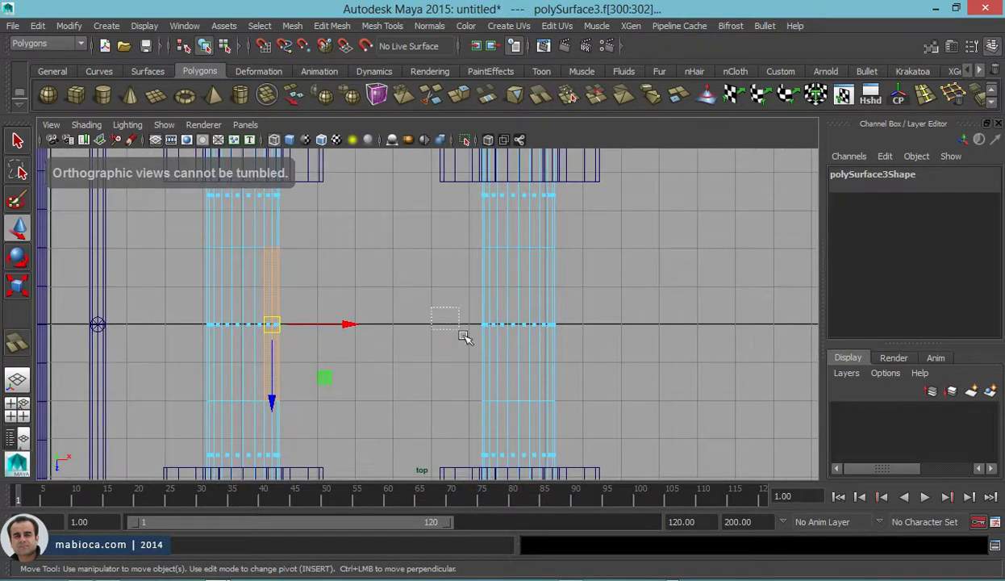
pyautogui.moveTo(495, 360); pyautogui.dragTo(497, 361)
pyautogui.press('space')
pyautogui.press('space')
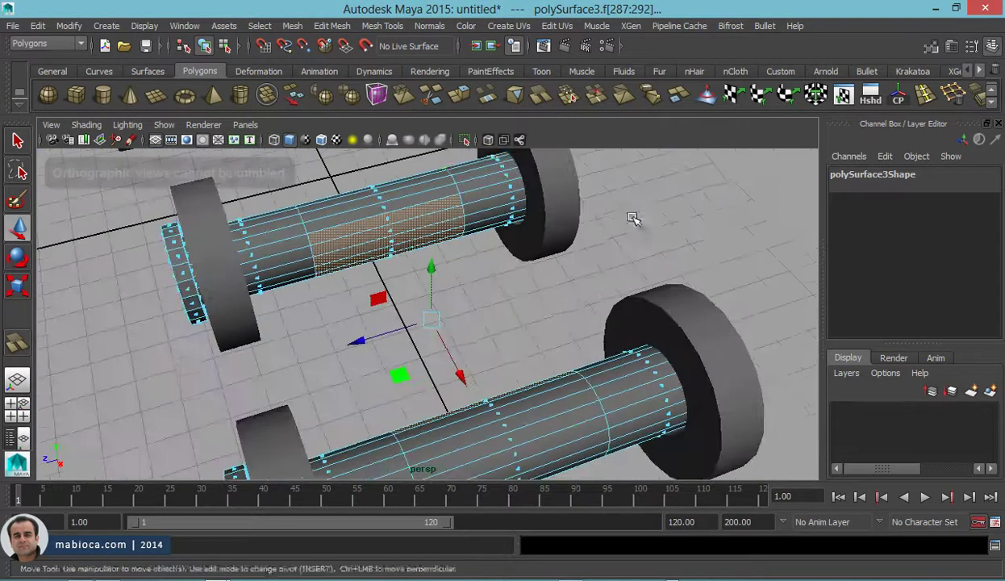
pyautogui.click(382, 26)
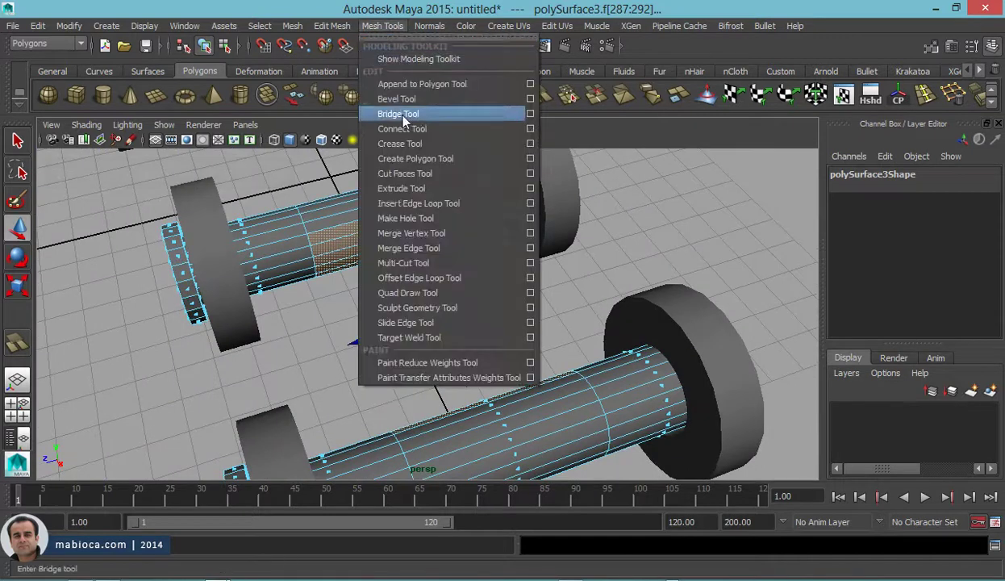
# - Bridge the facing faces of the two axle cylinders, inspect the result, then undo it
pyautogui.click(399, 110)
pyautogui.moveTo(395, 289)
pyautogui.keyDown('alt'); pyautogui.mouseDown()
pyautogui.moveTo(507, 257)
pyautogui.moveTo(525, 310)
pyautogui.mouseUp(); pyautogui.keyUp('alt')
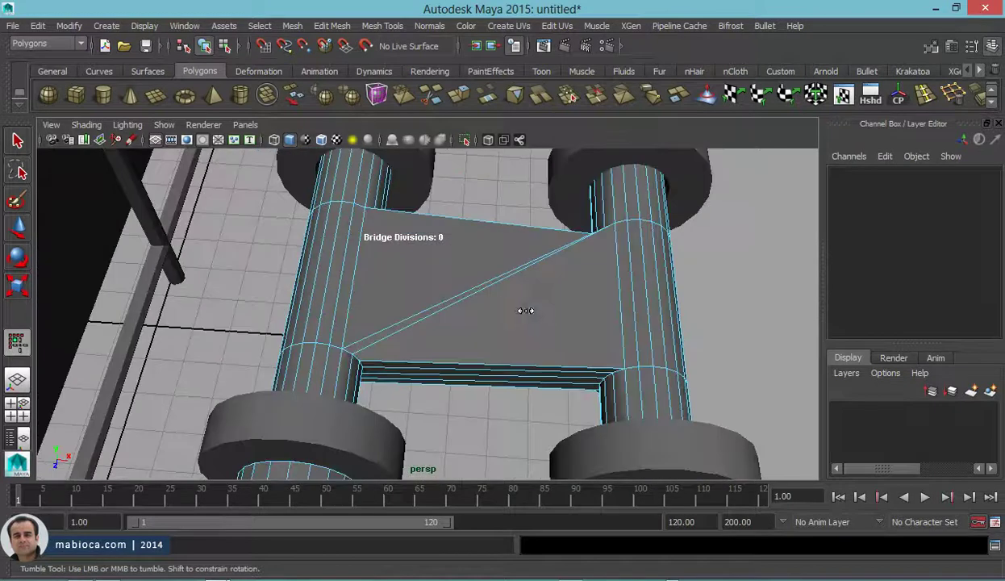
pyautogui.hotkey('ctrl', 'z')
pyautogui.moveTo(494, 278)
pyautogui.keyDown('alt'); pyautogui.mouseDown()
pyautogui.moveTo(442, 292)
pyautogui.moveTo(584, 299)
pyautogui.moveTo(594, 229)
pyautogui.mouseUp(); pyautogui.keyUp('alt')
pyautogui.scroll(2, 583, 225)
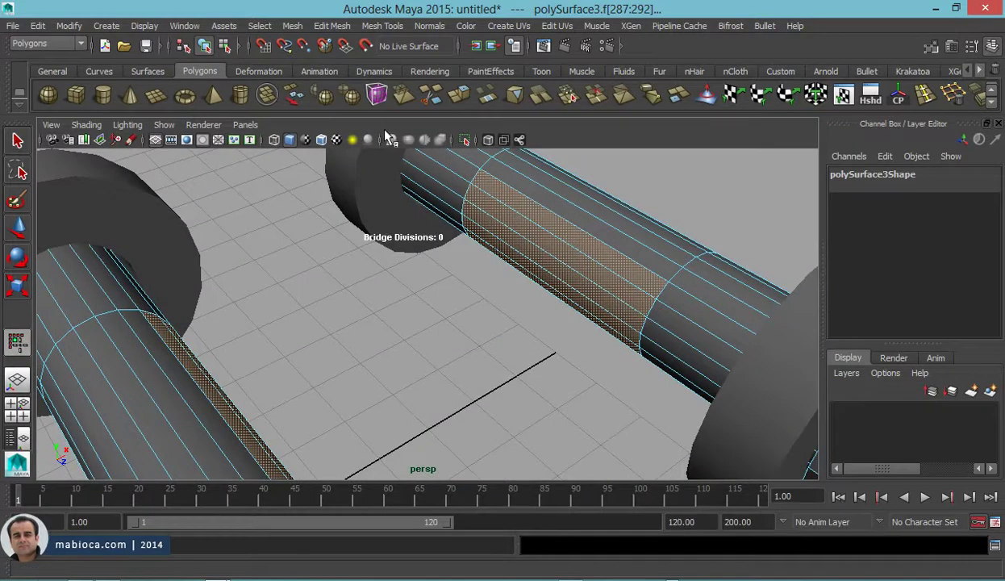
# - Restore the polyBridgeEdge1 bridge and raise its Bridge Offset to 13
pyautogui.press('w')
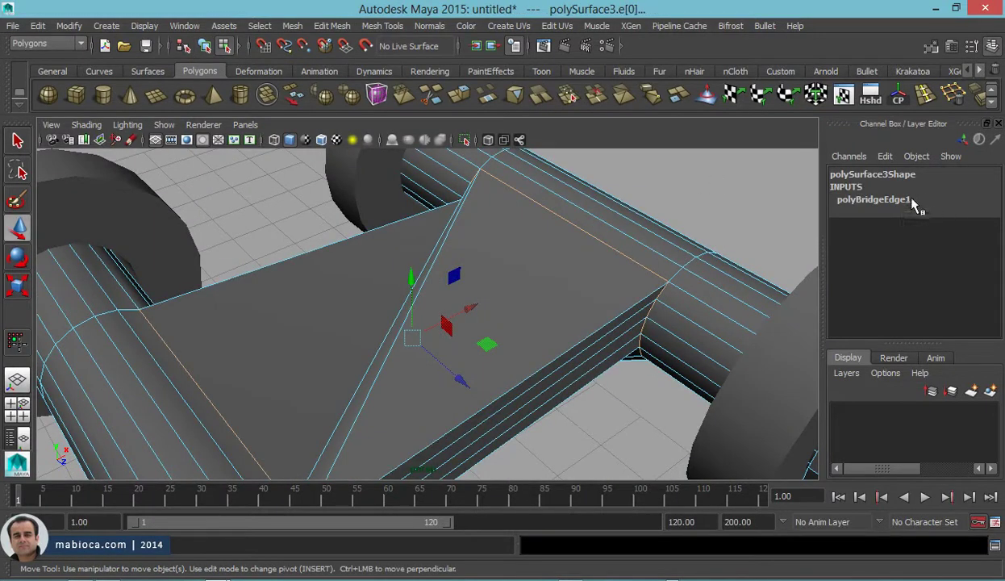
pyautogui.click(913, 199)
pyautogui.click(918, 251)
pyautogui.moveTo(763, 258); pyautogui.dragTo(734, 259, button='middle')
pyautogui.moveTo(730, 258)
pyautogui.keyDown('alt'); pyautogui.mouseDown()
pyautogui.moveTo(565, 242)
pyautogui.moveTo(578, 229)
pyautogui.moveTo(543, 345)
pyautogui.mouseUp(); pyautogui.keyUp('alt')
# - In object mode, raise the sail plane and then lower it slightly
pyautogui.press('F8')
pyautogui.press('w')
pyautogui.keyDown('alt'); pyautogui.moveTo(562, 304); pyautogui.dragTo(293, 247); pyautogui.keyUp('alt')
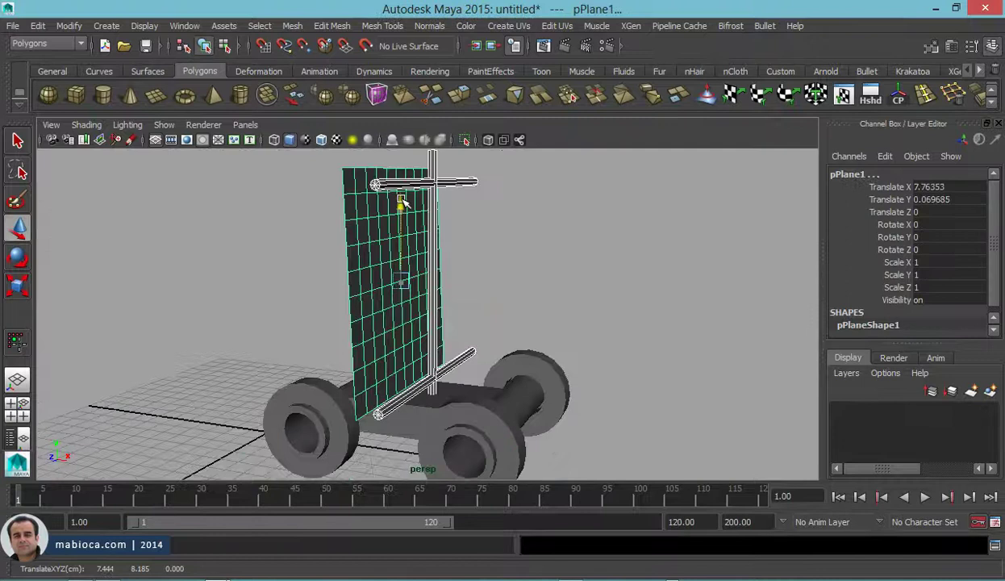
pyautogui.moveTo(401, 204); pyautogui.dragTo(400, 144)
pyautogui.keyDown('alt'); pyautogui.moveTo(402, 189); pyautogui.dragTo(414, 255, button='middle'); pyautogui.keyUp('alt')
pyautogui.moveTo(398, 189); pyautogui.dragTo(397, 212)
# - Drag the pole cylinder's bottom vertices down to meet the cart base
pyautogui.click(428, 234)
pyautogui.moveTo(428, 230)
pyautogui.mouseDown(button='right')
pyautogui.moveTo(383, 322)
pyautogui.moveTo(436, 328)
pyautogui.mouseUp(button='right')
pyautogui.click(364, 230)
pyautogui.moveTo(429, 312); pyautogui.dragTo(388, 328)
pyautogui.keyDown('alt'); pyautogui.moveTo(375, 345); pyautogui.dragTo(562, 349, button='right'); pyautogui.keyUp('alt')
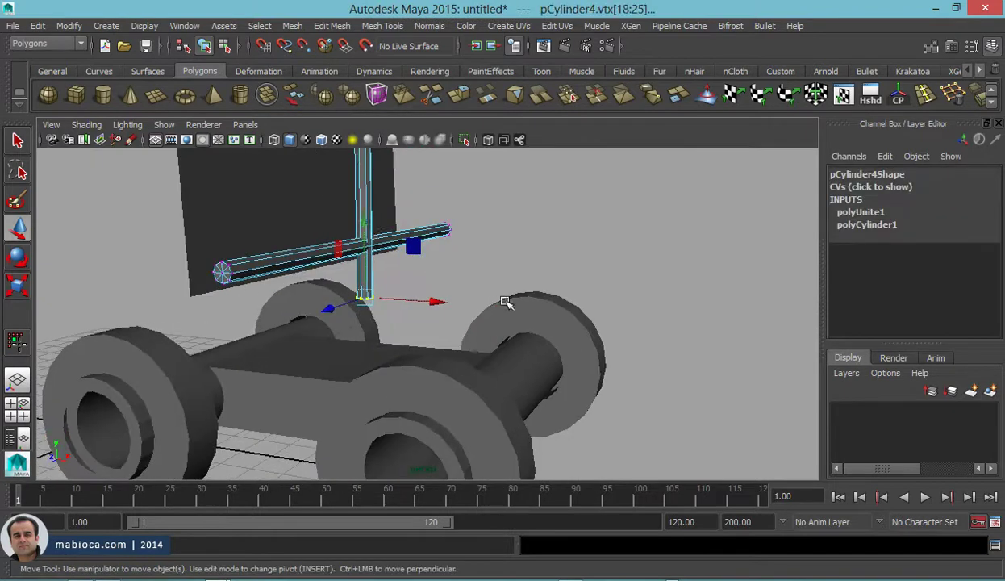
pyautogui.moveTo(359, 220); pyautogui.dragTo(364, 262)
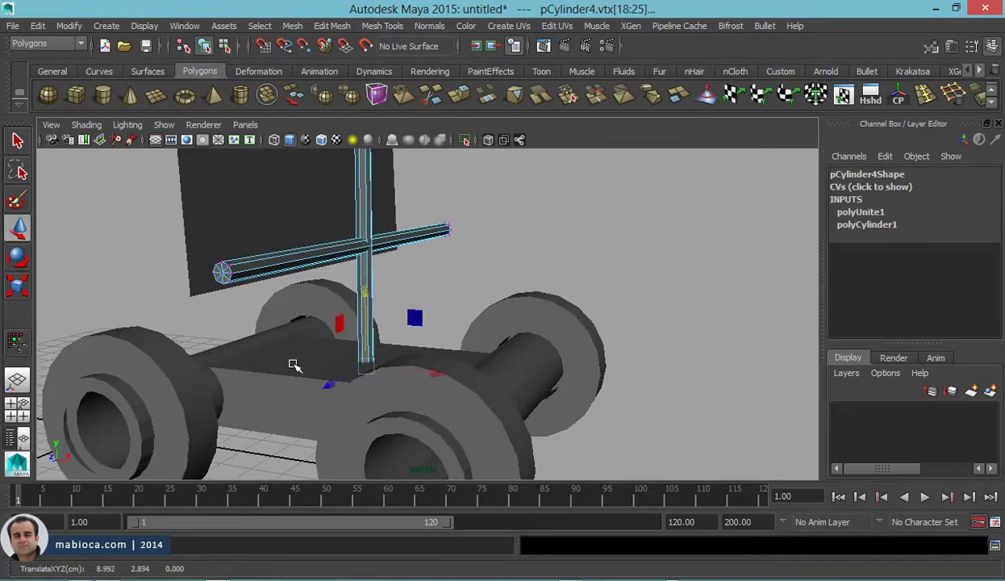
# - Combine the axles, pole and crossbar into one mesh, polySurface4
pyautogui.click(289, 361)
pyautogui.keyDown('shift'); pyautogui.click(379, 292); pyautogui.keyUp('shift')
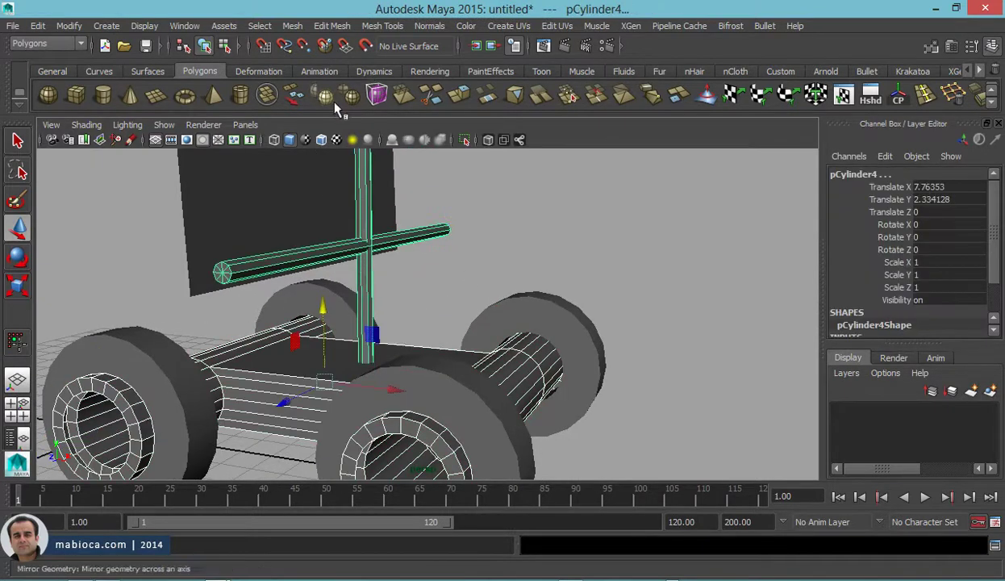
pyautogui.click(266, 94)
pyautogui.moveTo(492, 266)
pyautogui.keyDown('alt'); pyautogui.mouseDown()
pyautogui.moveTo(416, 271)
pyautogui.moveTo(540, 287)
pyautogui.moveTo(617, 281)
pyautogui.moveTo(446, 287)
pyautogui.moveTo(412, 271)
pyautogui.moveTo(468, 310)
pyautogui.moveTo(558, 307)
pyautogui.moveTo(482, 257)
pyautogui.mouseUp(); pyautogui.keyUp('alt')
# - Nudge the sail plane along X and freeze the right wheel pPipe3's transformations
pyautogui.click(446, 234)
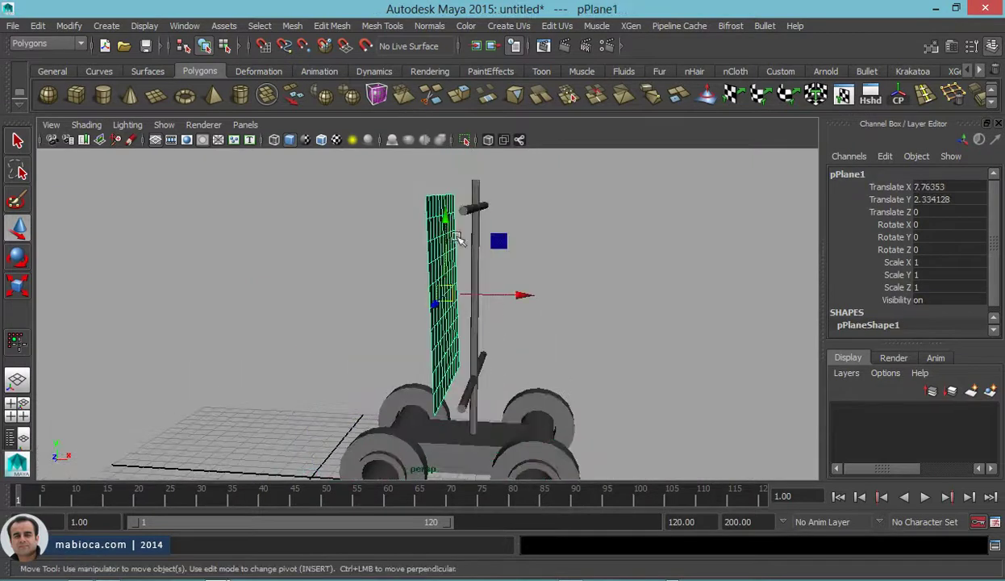
pyautogui.moveTo(522, 291); pyautogui.dragTo(538, 293)
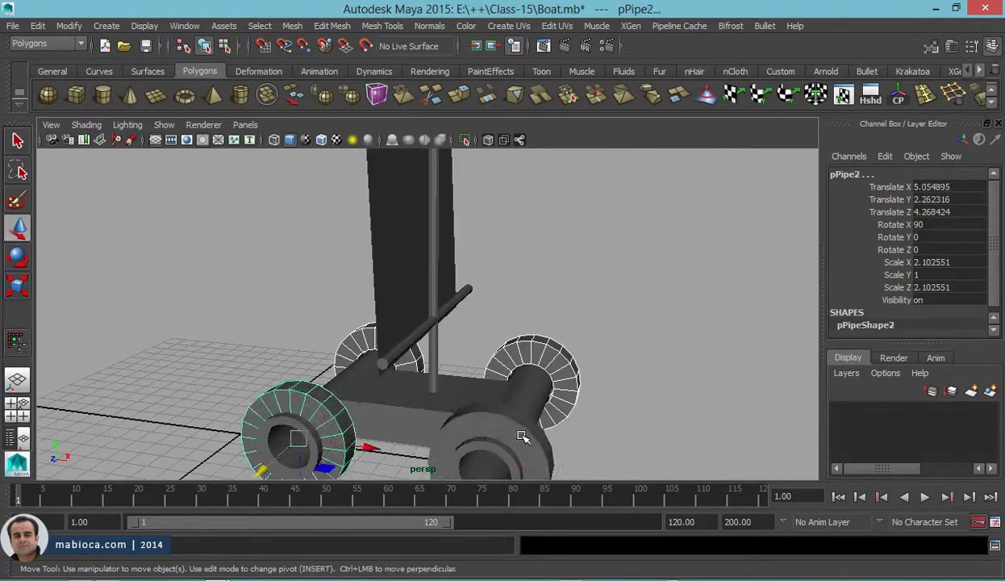
pyautogui.click(523, 437)
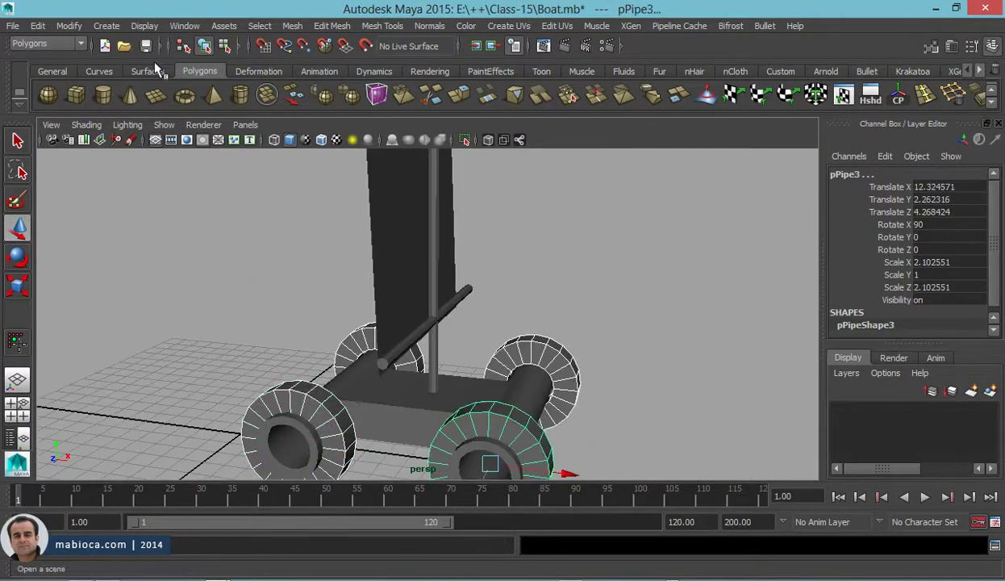
pyautogui.hotkey('ctrl', 'f')
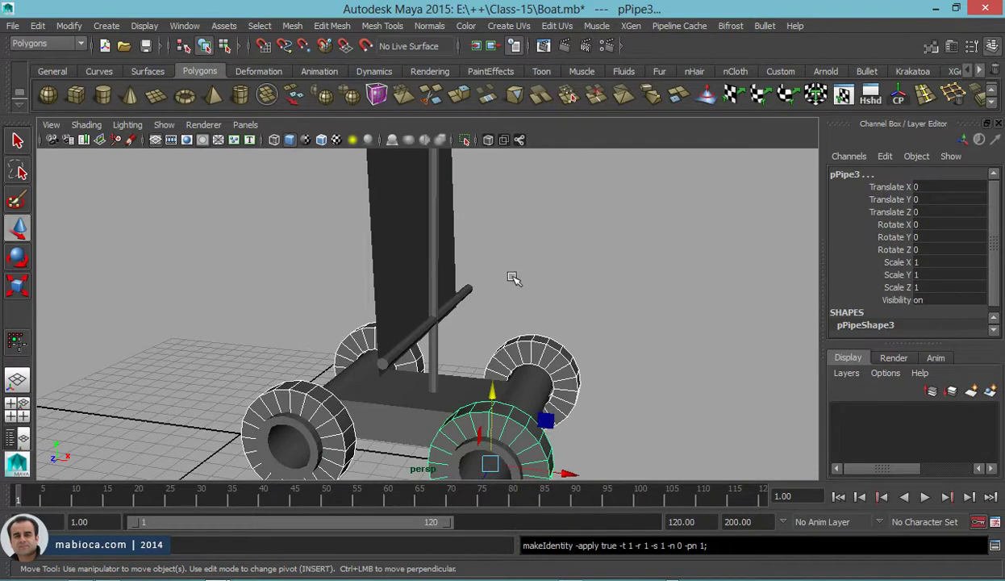
# - Inspect the sail and mast from several angles, ending with the sail plane selected
pyautogui.keyDown('alt'); pyautogui.moveTo(517, 278); pyautogui.dragTo(427, 381); pyautogui.keyUp('alt')
pyautogui.click(366, 282)
pyautogui.keyDown('alt'); pyautogui.moveTo(383, 242); pyautogui.dragTo(478, 262); pyautogui.keyUp('alt')
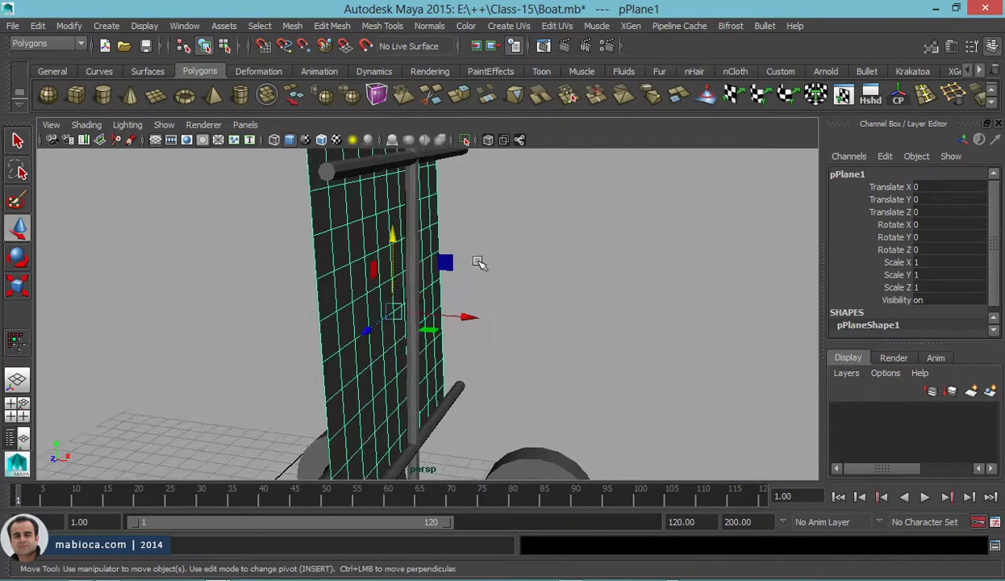
pyautogui.click(419, 213)
pyautogui.keyDown('alt'); pyautogui.moveTo(433, 227); pyautogui.dragTo(382, 223); pyautogui.keyUp('alt')
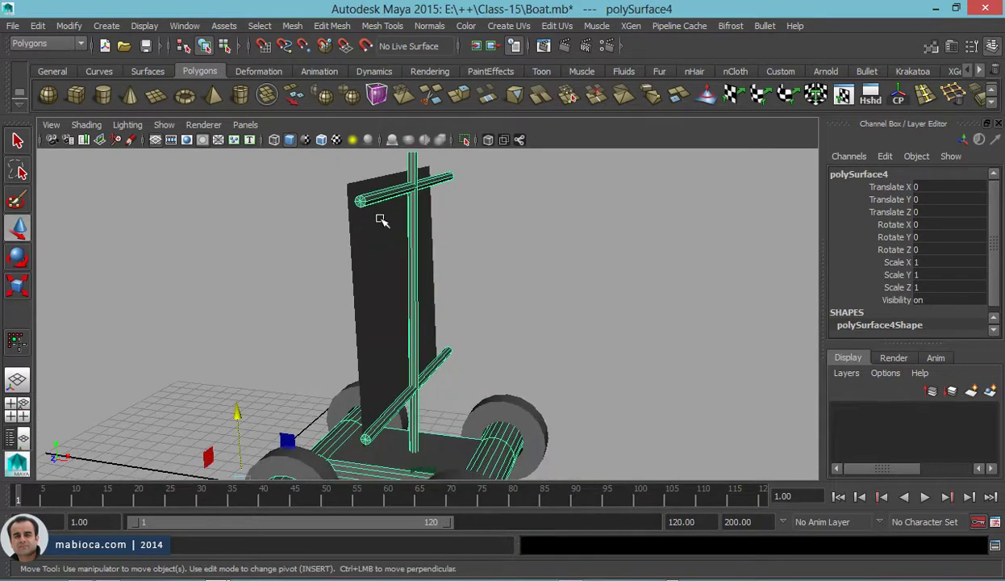
pyautogui.click(382, 221)
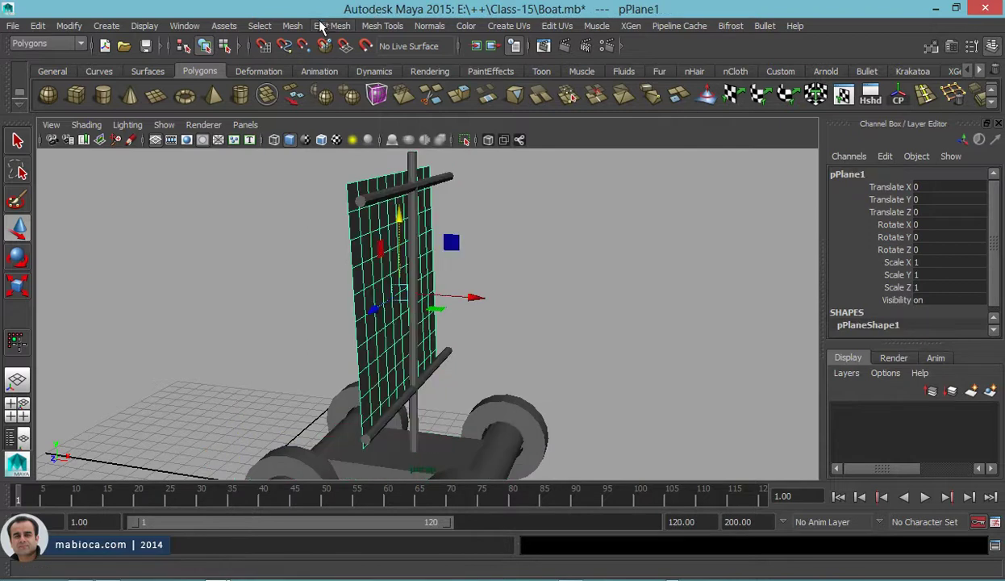
# - Switch to the nDynamics menu set and turn the sail plane into nCloth
pyautogui.click(57, 45)
pyautogui.click(58, 104)
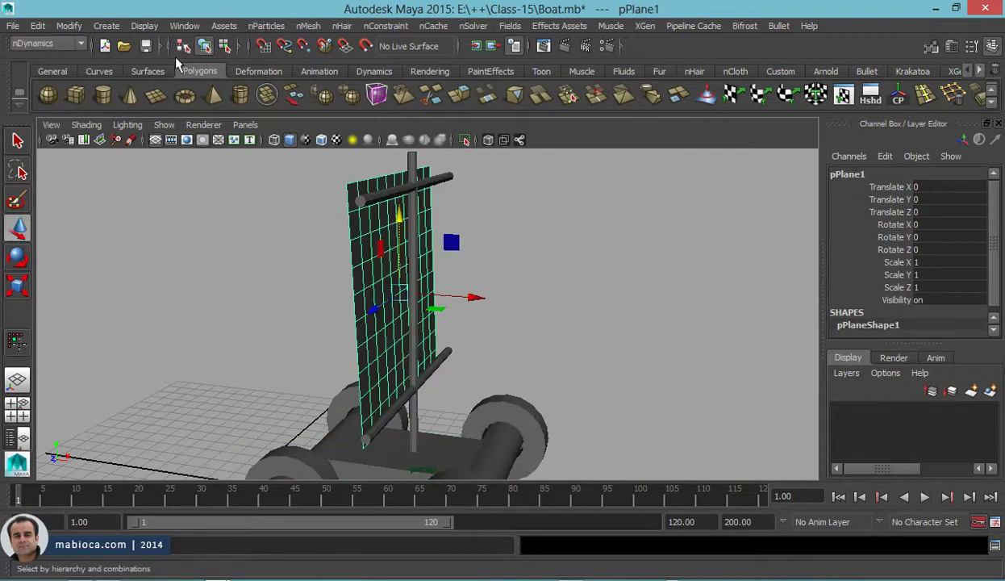
pyautogui.click(310, 25)
pyautogui.click(309, 61)
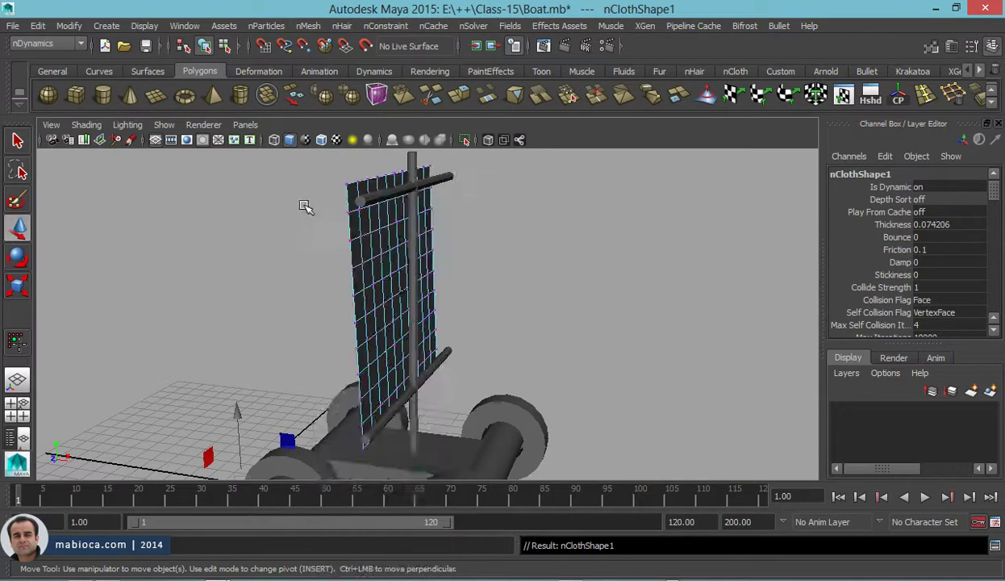
# - Select the cart mesh polySurface4 and convert it to nCloth
pyautogui.keyDown('alt'); pyautogui.moveTo(288, 206); pyautogui.dragTo(313, 275); pyautogui.keyUp('alt')
pyautogui.click(395, 260)
pyautogui.moveTo(440, 312); pyautogui.dragTo(440, 312, button='right')
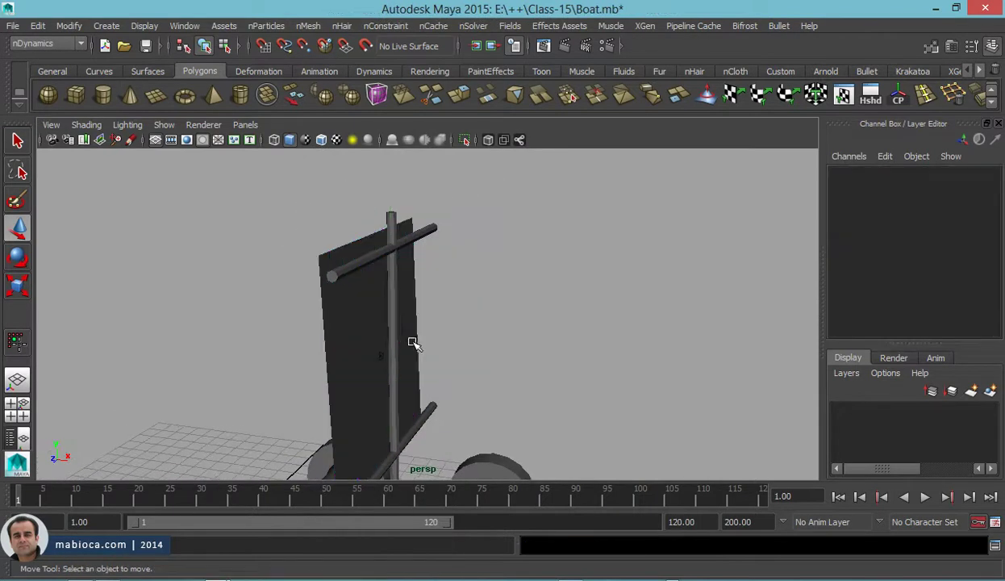
pyautogui.click(384, 355)
pyautogui.keyDown('alt'); pyautogui.moveTo(380, 363); pyautogui.dragTo(421, 269); pyautogui.keyUp('alt')
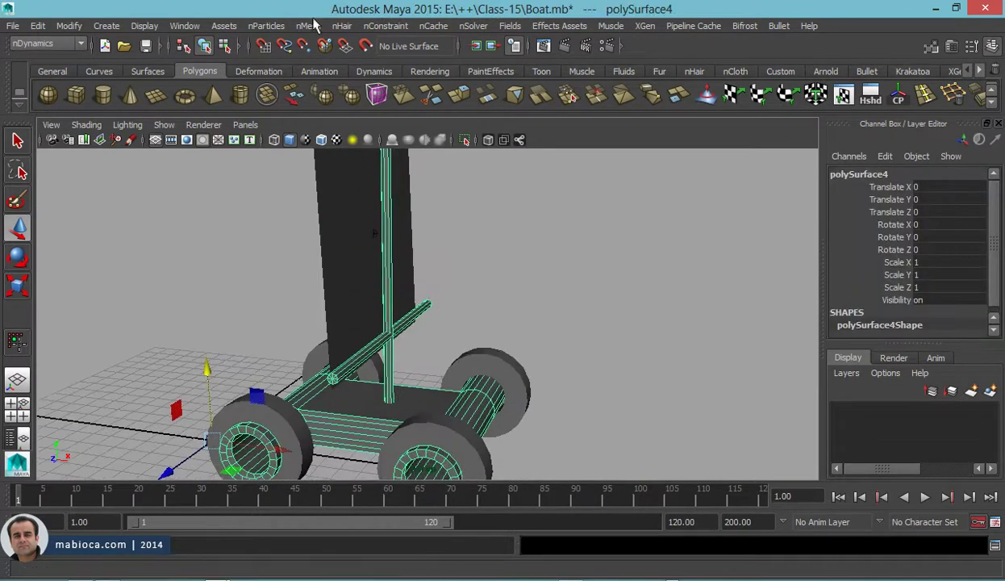
pyautogui.click(341, 26)
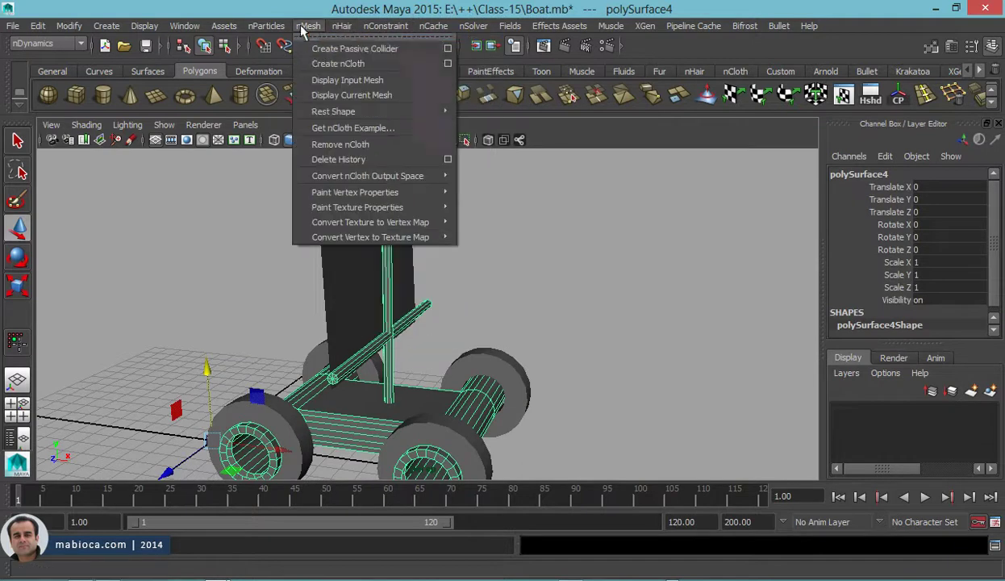
pyautogui.click(333, 63)
# - Set the cart nCloth nClothShape2's Rigidity to 1 in the Attribute Editor
pyautogui.click(403, 358)
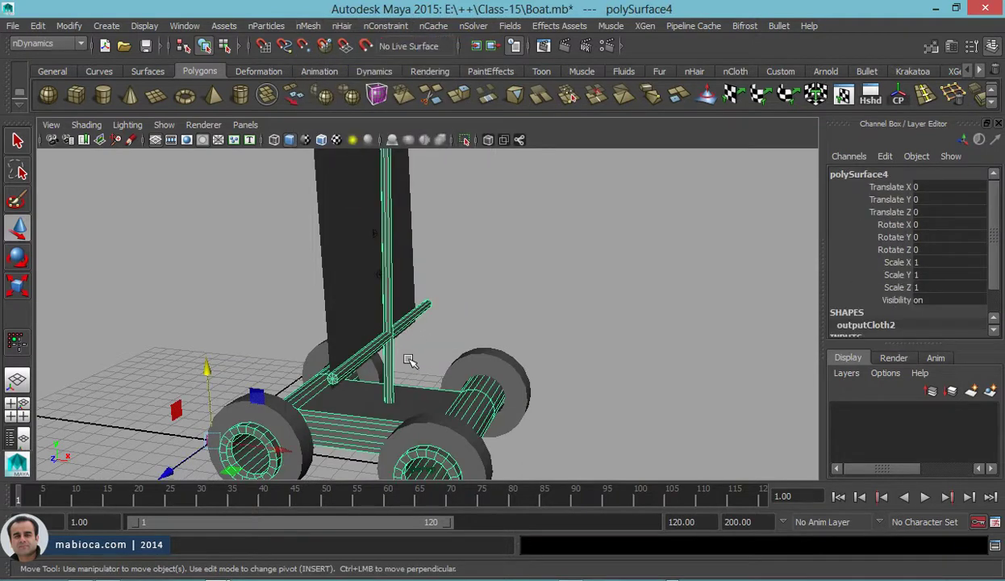
pyautogui.hotkey('ctrl', 'a')
pyautogui.scroll(-2, 709, 304)
pyautogui.scroll(-3, 710, 305)
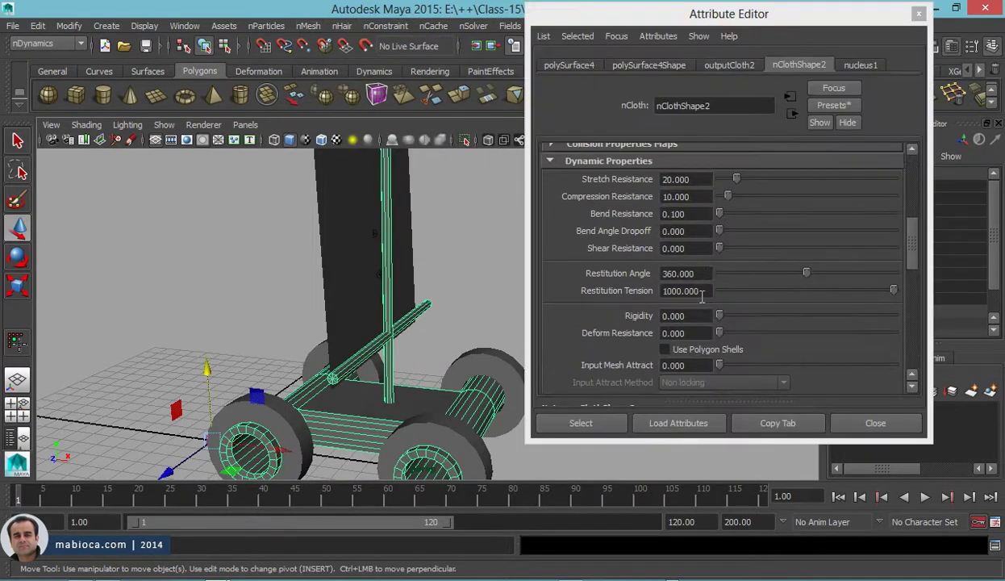
pyautogui.click(682, 316)
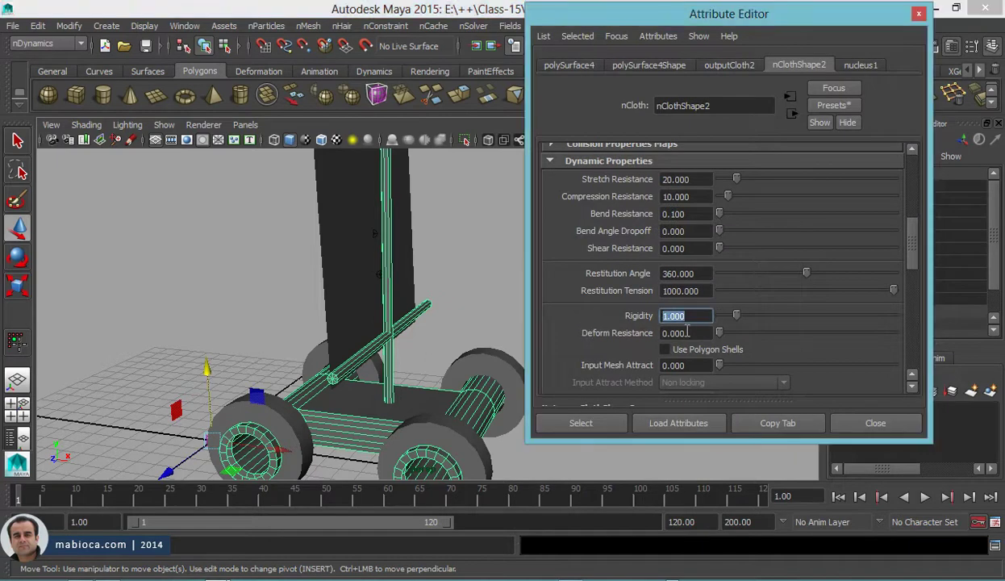
pyautogui.keyDown('alt'); pyautogui.moveTo(454, 296); pyautogui.dragTo(309, 336); pyautogui.keyUp('alt')
pyautogui.keyDown('alt'); pyautogui.moveTo(310, 336); pyautogui.dragTo(415, 303, button='right'); pyautogui.keyUp('alt')
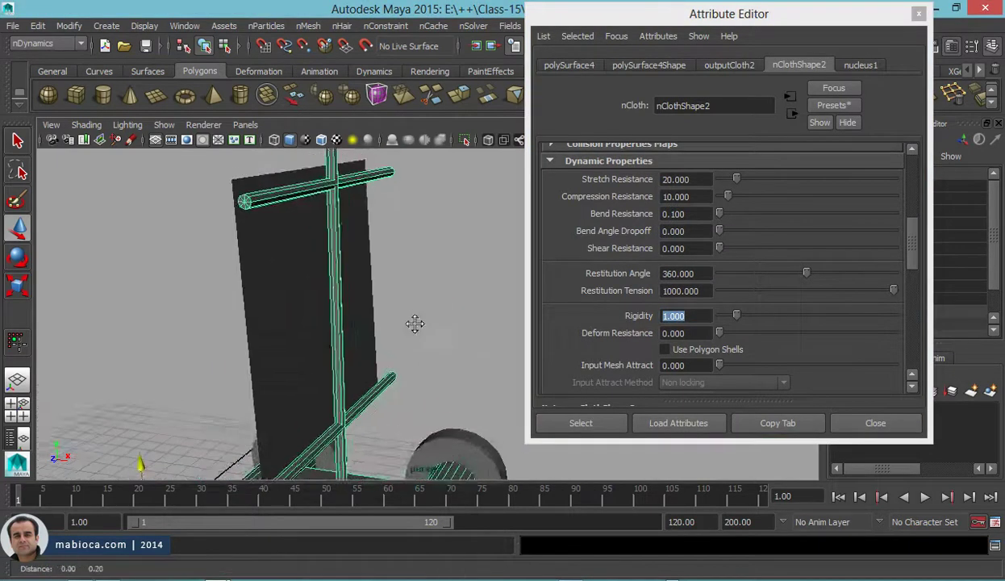
pyautogui.click(875, 423)
# - Select the sail plane's top row of vertices
pyautogui.keyDown('alt'); pyautogui.moveTo(632, 347); pyautogui.dragTo(393, 287); pyautogui.keyUp('alt')
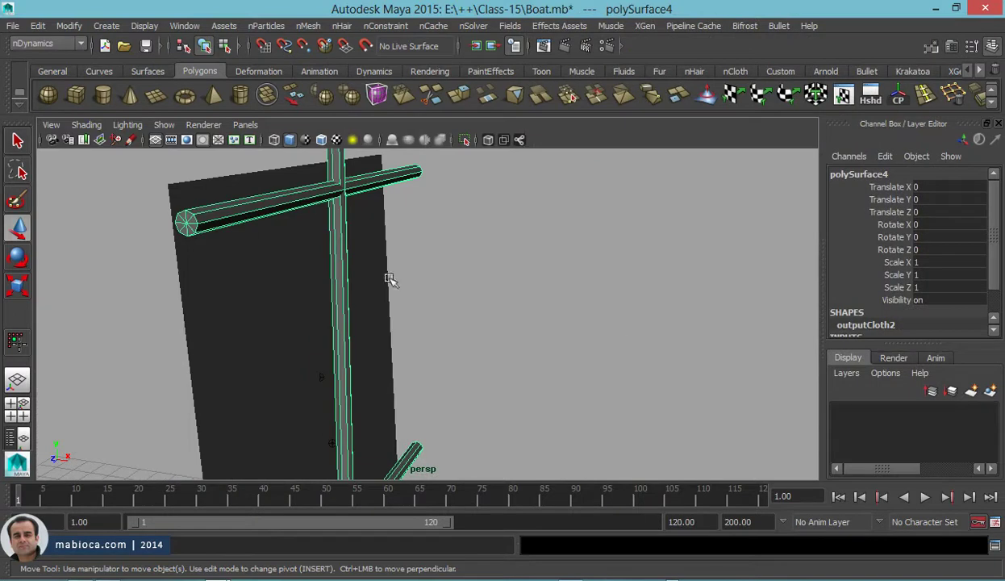
pyautogui.click(369, 229)
pyautogui.moveTo(371, 232); pyautogui.dragTo(314, 231, button='right')
pyautogui.keyDown('alt'); pyautogui.moveTo(315, 231); pyautogui.dragTo(171, 220); pyautogui.keyUp('alt')
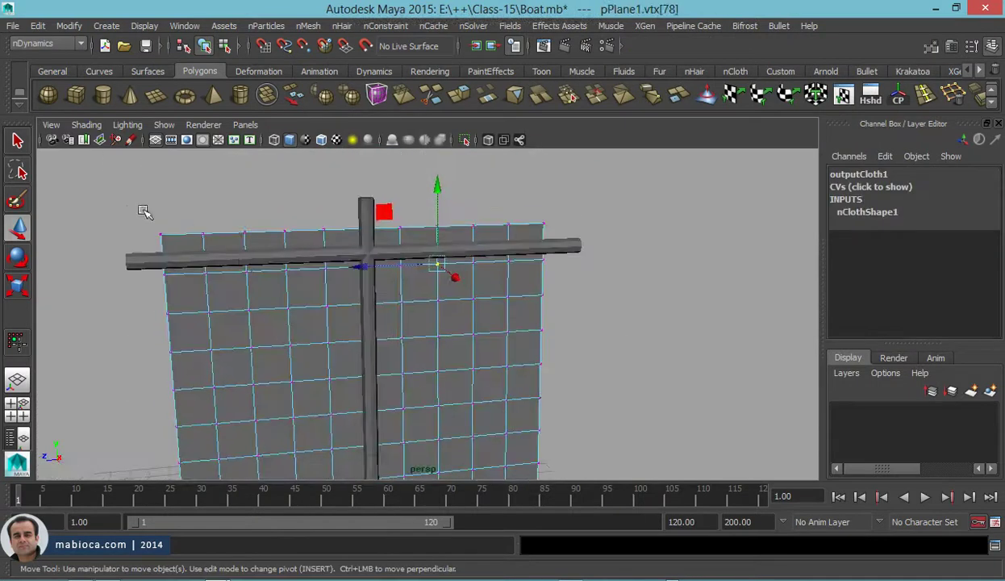
pyautogui.moveTo(593, 232); pyautogui.dragTo(593, 236)
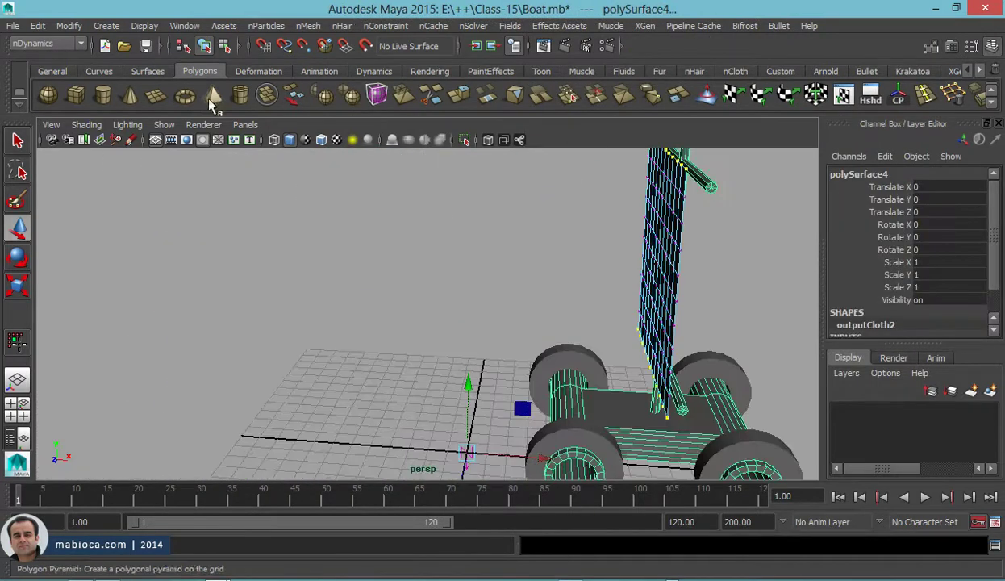
pyautogui.keyDown('alt'); pyautogui.moveTo(749, 222); pyautogui.dragTo(460, 197); pyautogui.keyUp('alt')
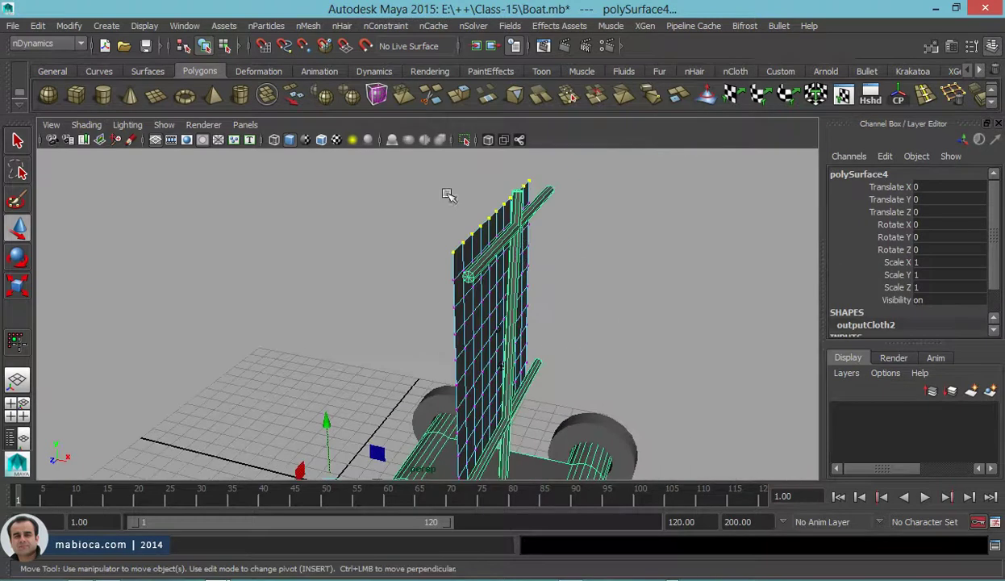
# - Pin those top vertices to the cart frame with a Component to Component constraint
pyautogui.click(386, 25)
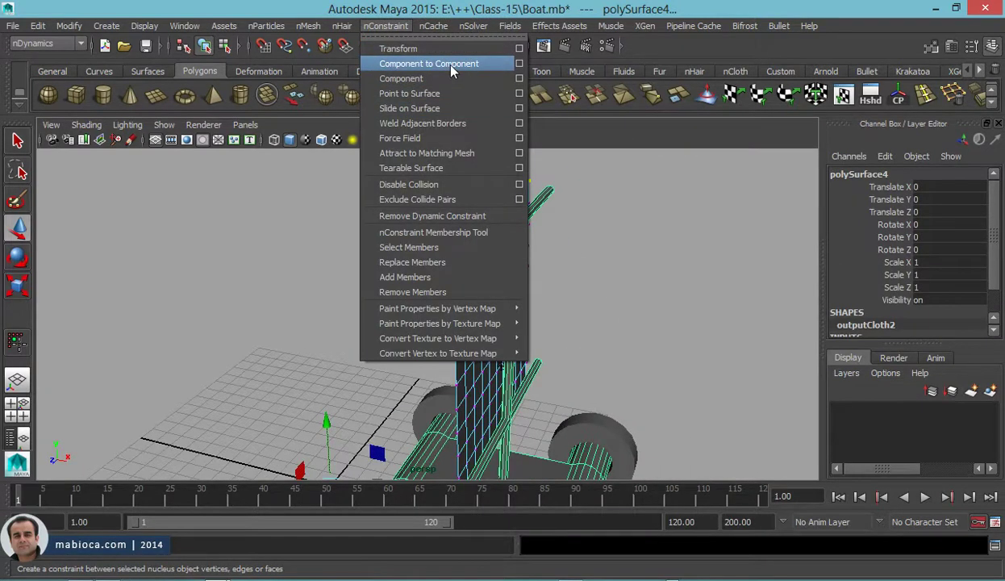
pyautogui.click(449, 95)
pyautogui.keyDown('alt'); pyautogui.moveTo(464, 164); pyautogui.dragTo(560, 238); pyautogui.keyUp('alt')
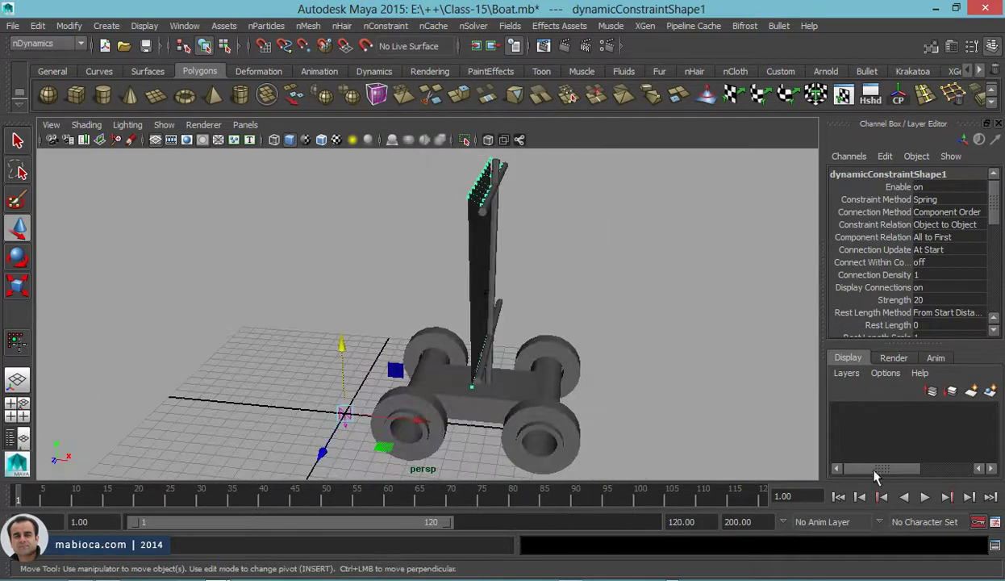
# - Extend the playback range to frame 200 and convert the selected tires to nCloth
pyautogui.doubleClick(364, 522)
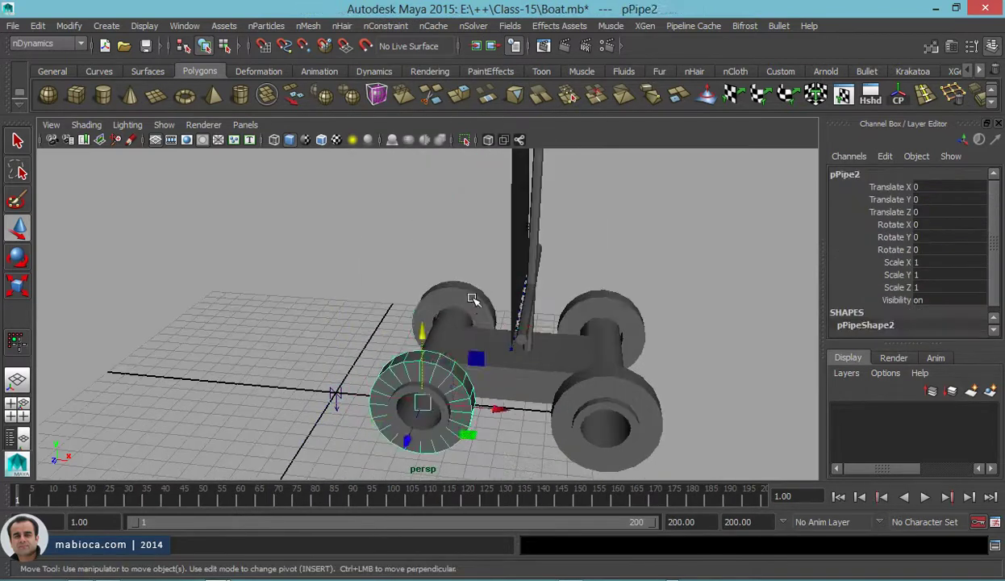
pyautogui.keyDown('shift'); pyautogui.click(473, 300); pyautogui.keyUp('shift')
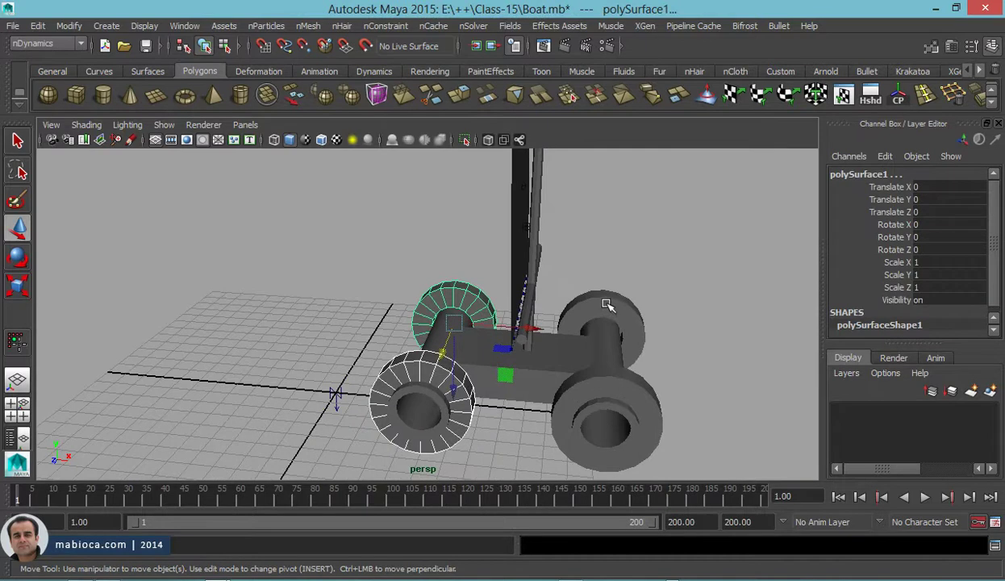
pyautogui.click(392, 25)
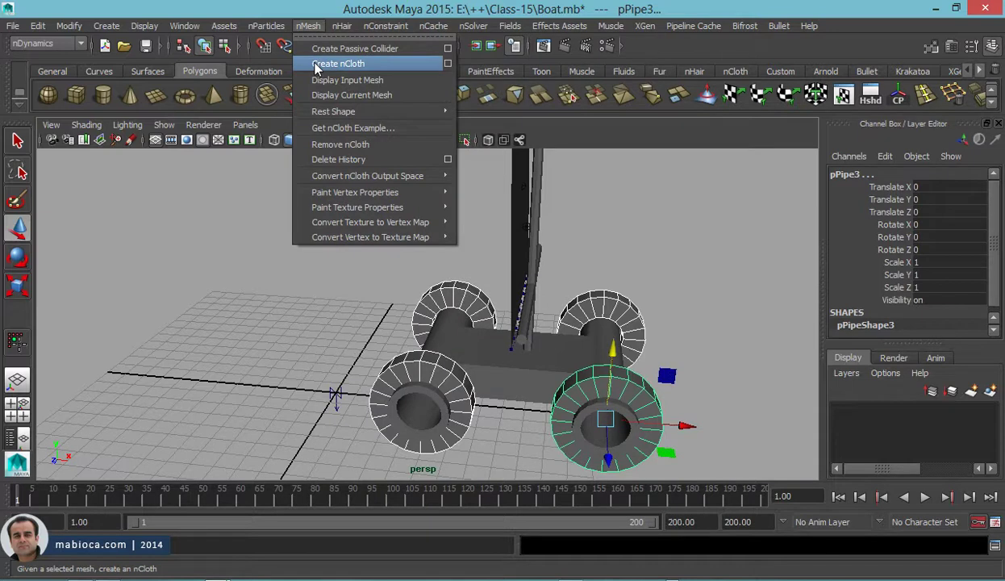
pyautogui.click(321, 64)
# - Select all four tires: right-back, left-back, front-left and front-right
pyautogui.keyDown('alt'); pyautogui.moveTo(481, 277); pyautogui.dragTo(482, 231); pyautogui.keyUp('alt')
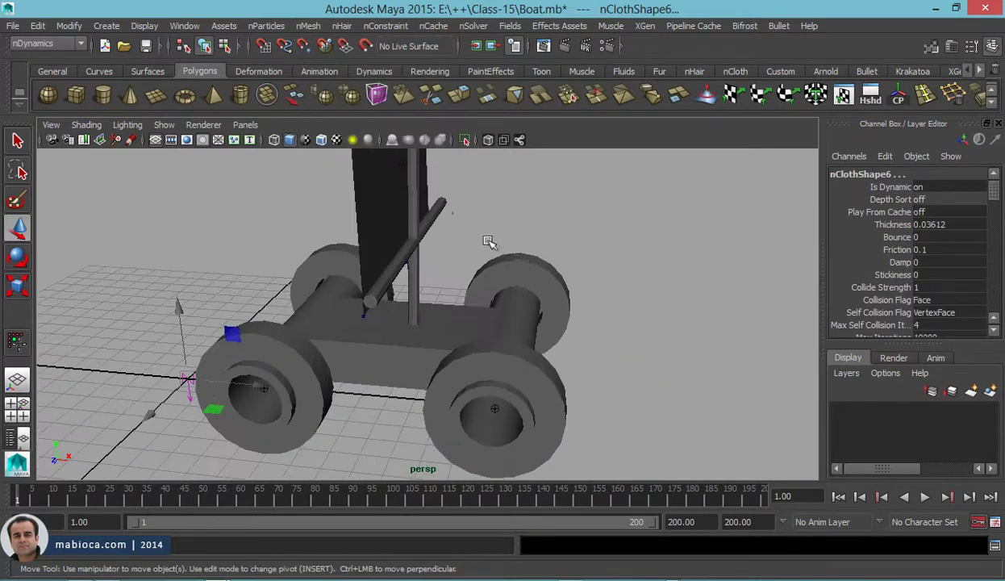
pyautogui.click(532, 258)
pyautogui.keyDown('shift'); pyautogui.click(342, 258); pyautogui.keyUp('shift')
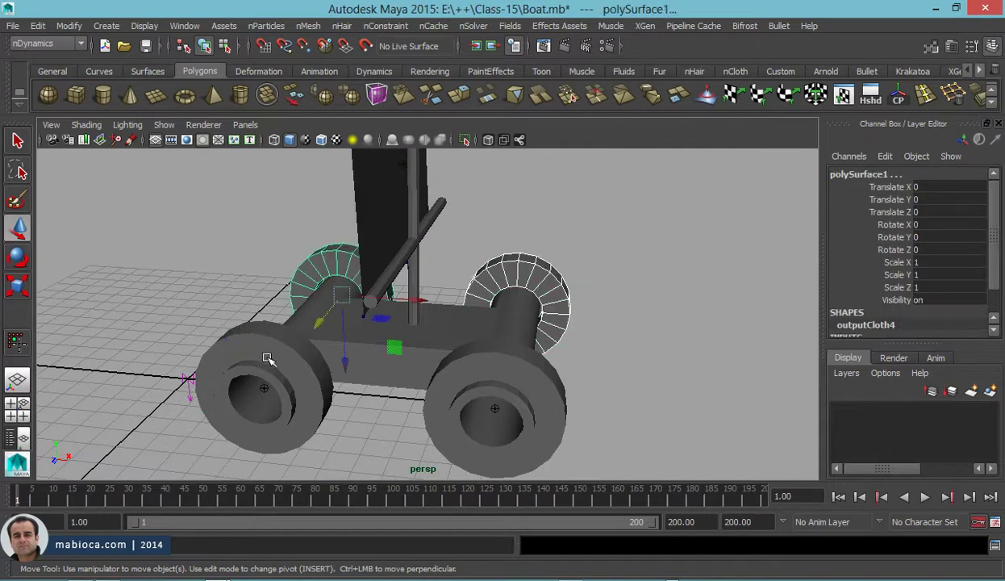
pyautogui.keyDown('shift'); pyautogui.click(276, 359); pyautogui.keyUp('shift')
pyautogui.keyDown('shift'); pyautogui.click(498, 361); pyautogui.keyUp('shift')
pyautogui.moveTo(497, 360)
pyautogui.keyDown('alt'); pyautogui.mouseDown()
pyautogui.moveTo(534, 298)
pyautogui.moveTo(516, 338)
pyautogui.mouseUp(); pyautogui.keyUp('alt')
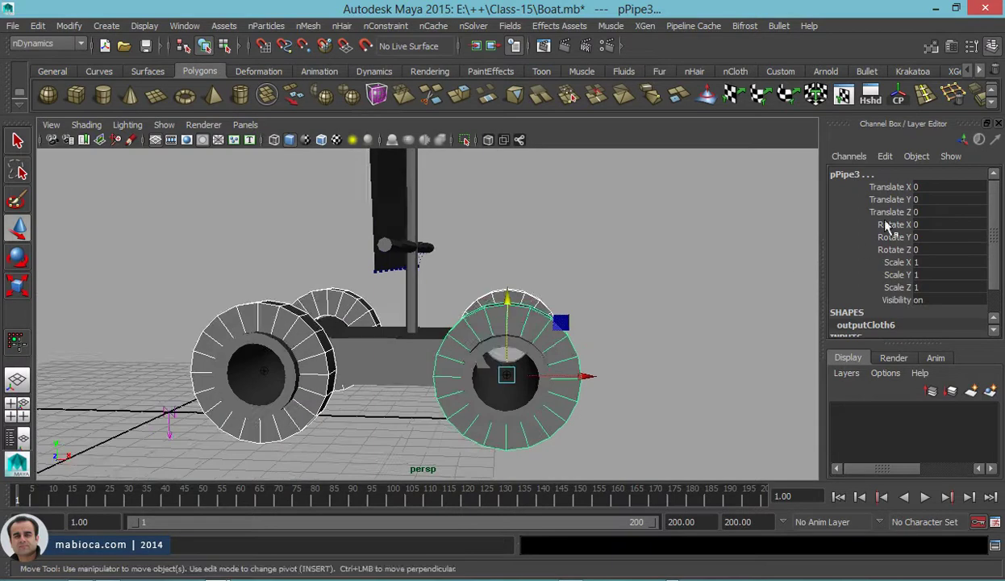
# - Set the first tire nCloth's Rigidity to 1 in the Attribute Editor
pyautogui.scroll(-2, 925, 235)
pyautogui.click(867, 319)
pyautogui.scroll(-1, 893, 291)
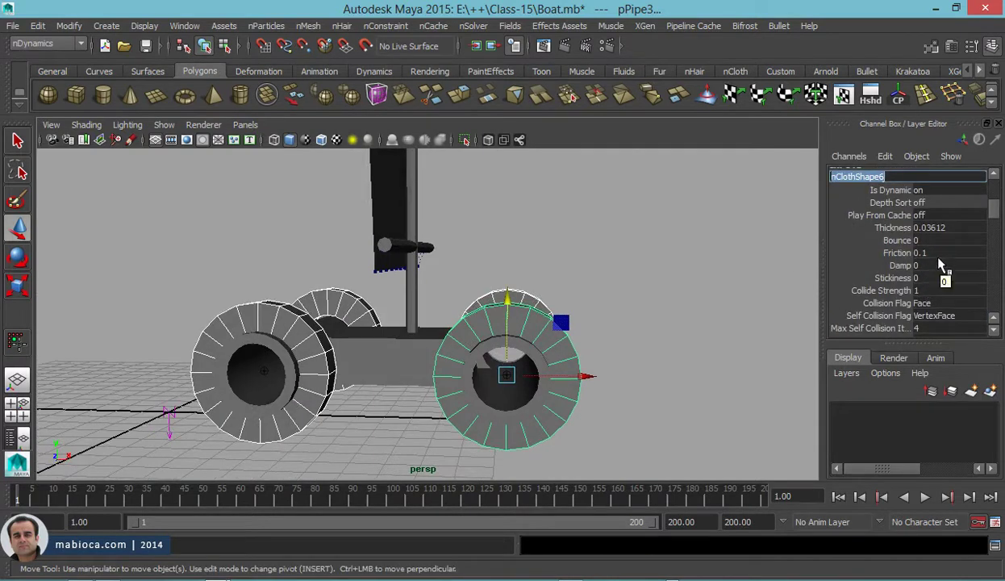
pyautogui.scroll(-2, 940, 260)
pyautogui.scroll(-1, 940, 260)
pyautogui.scroll(-1, 940, 260)
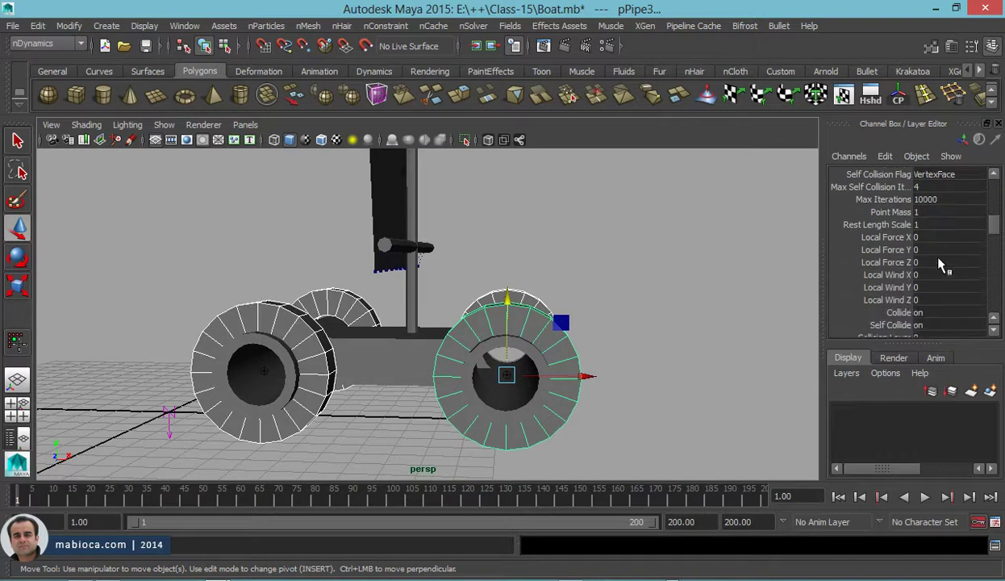
pyautogui.scroll(-1, 944, 266)
pyautogui.hotkey('ctrl', 'a')
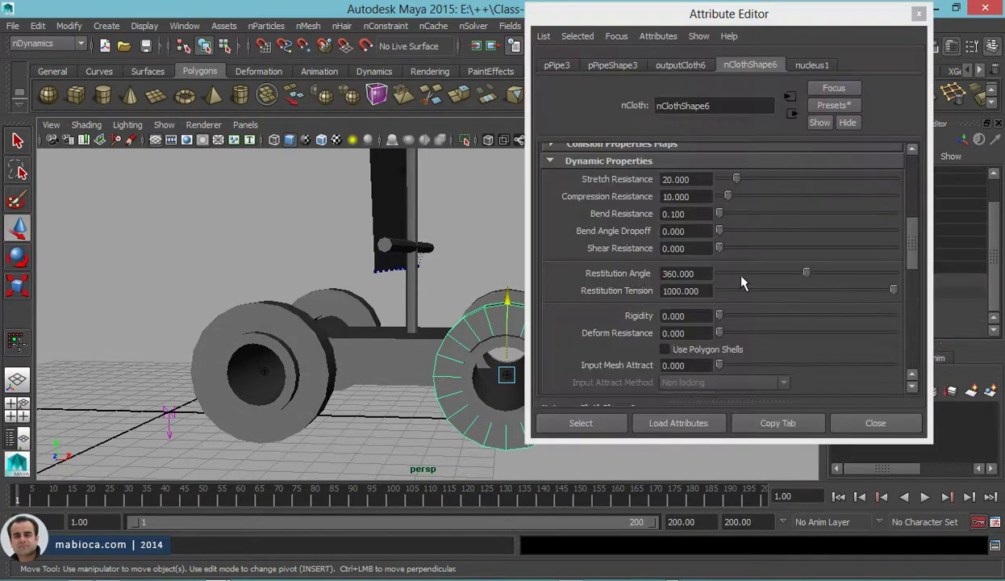
pyautogui.click(684, 315)
pyautogui.write('1')
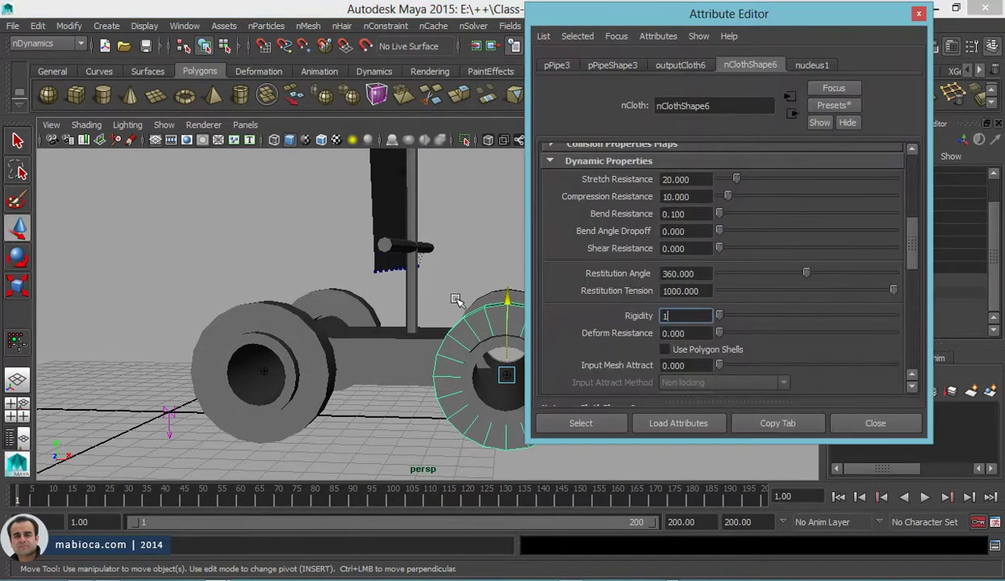
pyautogui.press('Return')
# - Set Rigidity 1 on the remaining tire nCloth shapes, then close and deselect
pyautogui.click(486, 292)
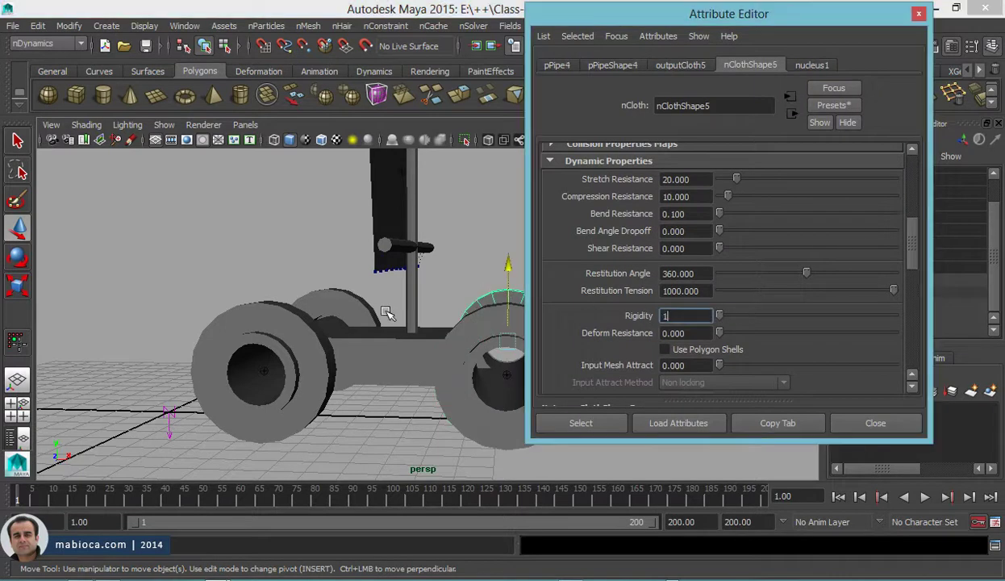
pyautogui.press('Return')
pyautogui.click(316, 295)
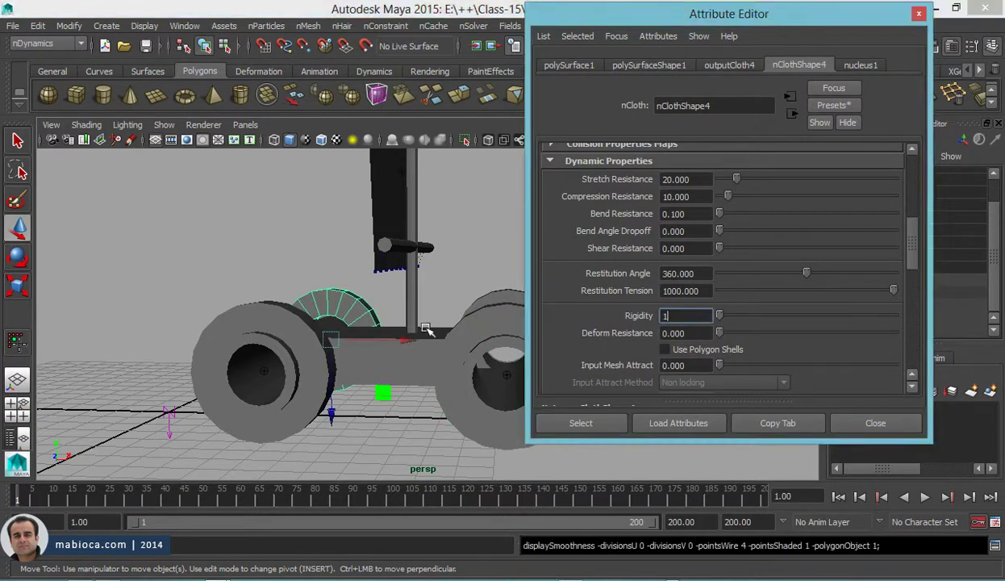
pyautogui.click(277, 315)
pyautogui.press('Return')
pyautogui.click(314, 289)
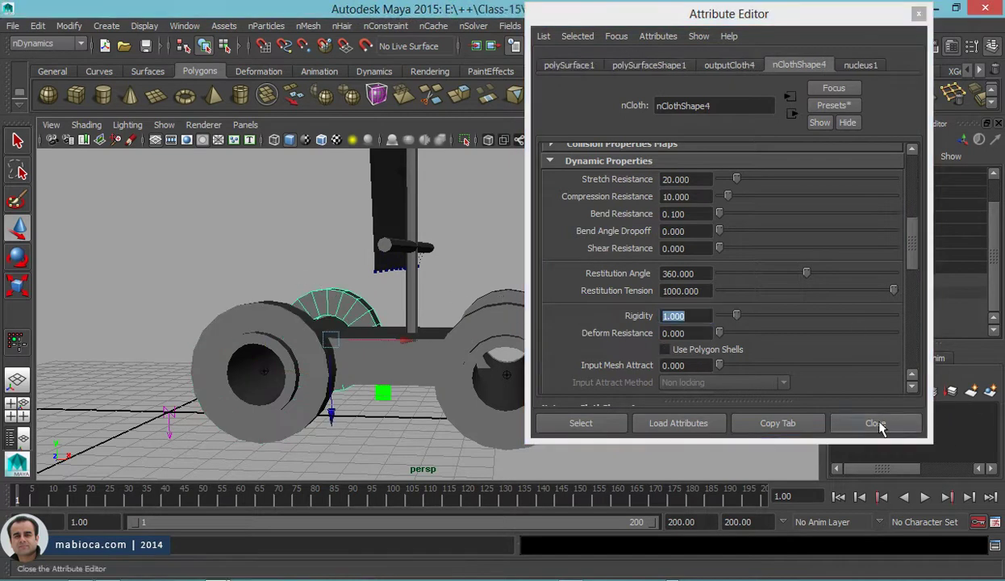
pyautogui.click(878, 423)
pyautogui.click(612, 319)
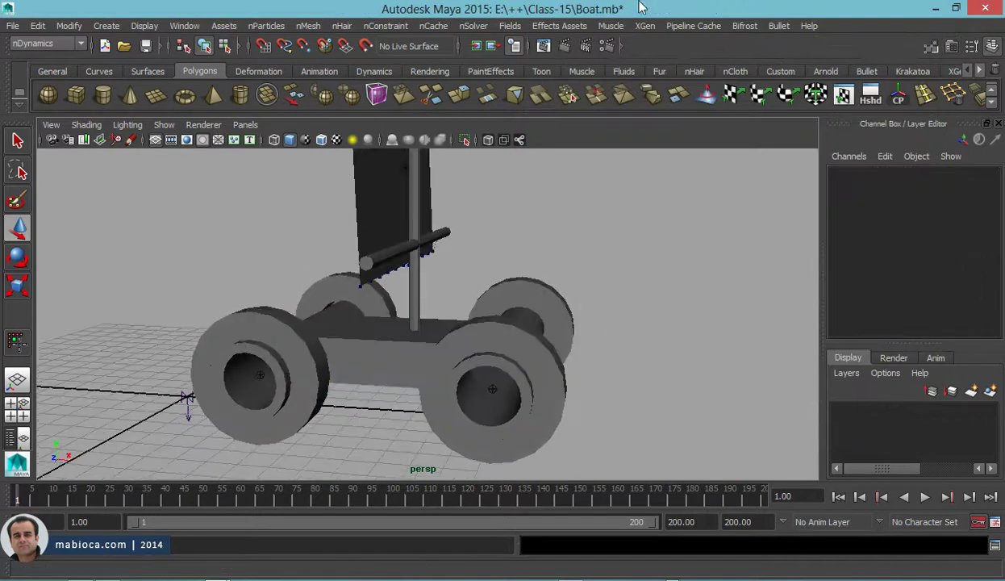
# - Enable Use Plane on nucleus1's ground plane via the Outliner and Attribute Editor
pyautogui.click(184, 25)
pyautogui.click(201, 138)
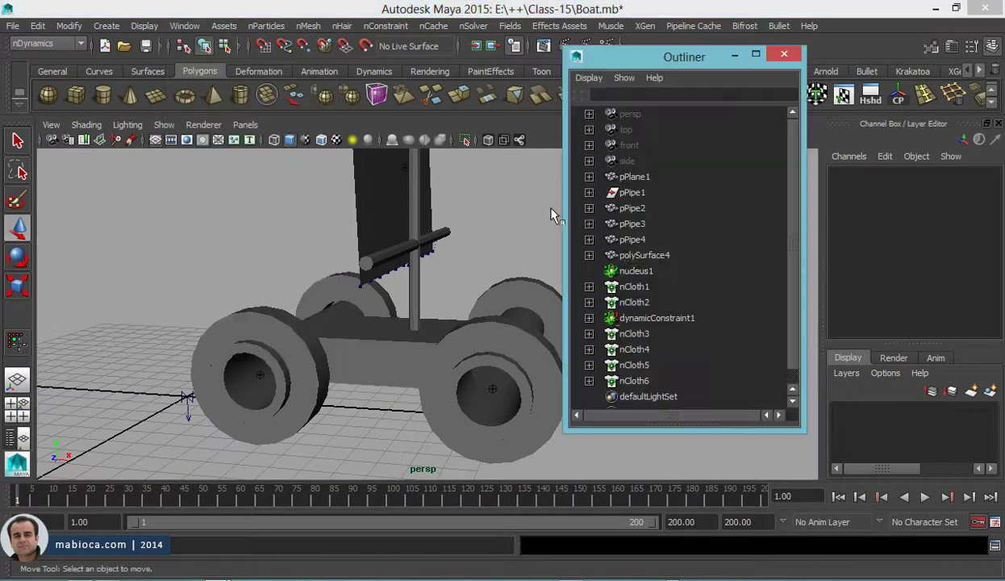
pyautogui.click(633, 273)
pyautogui.hotkey('ctrl', 'a')
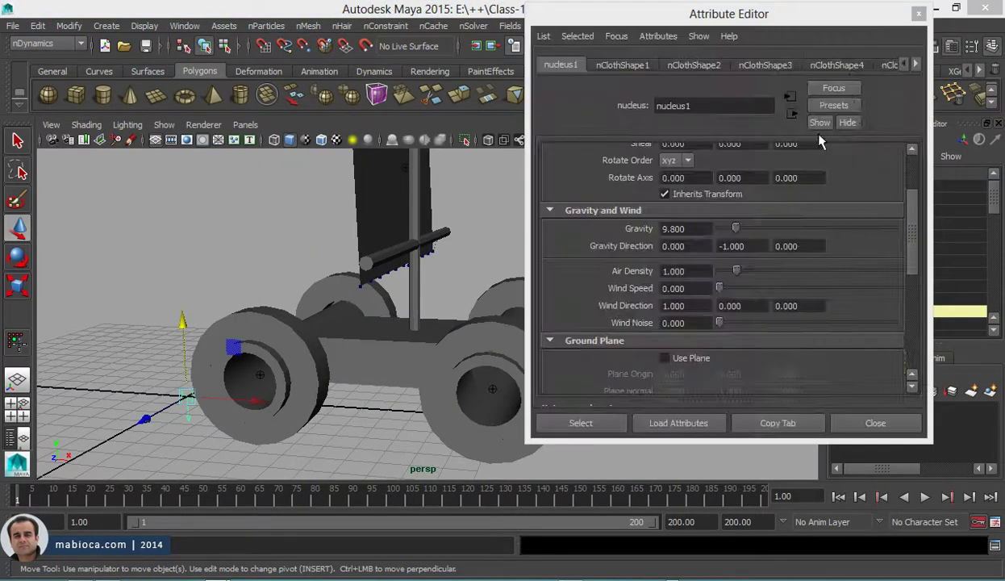
pyautogui.click(917, 64)
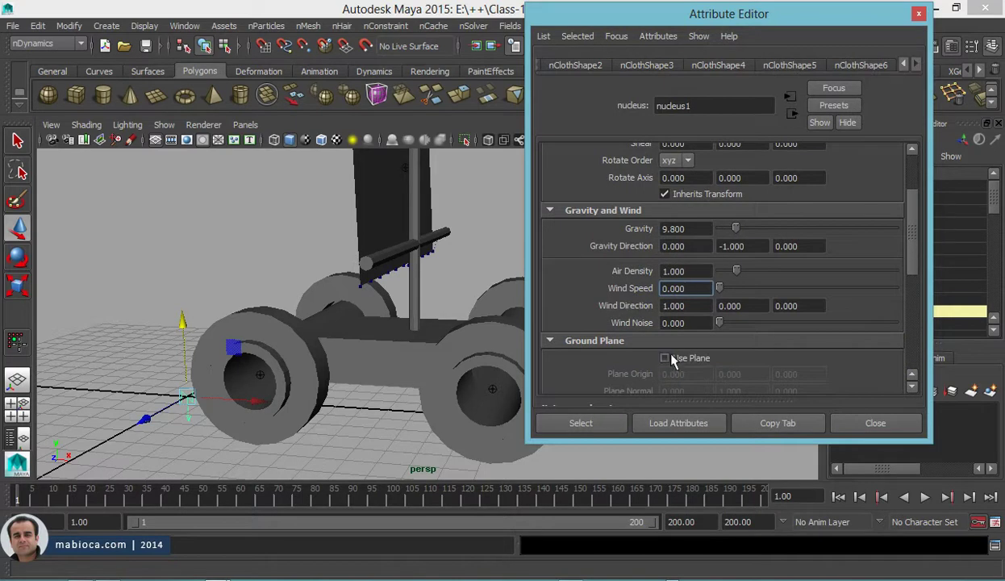
pyautogui.click(670, 358)
pyautogui.click(875, 423)
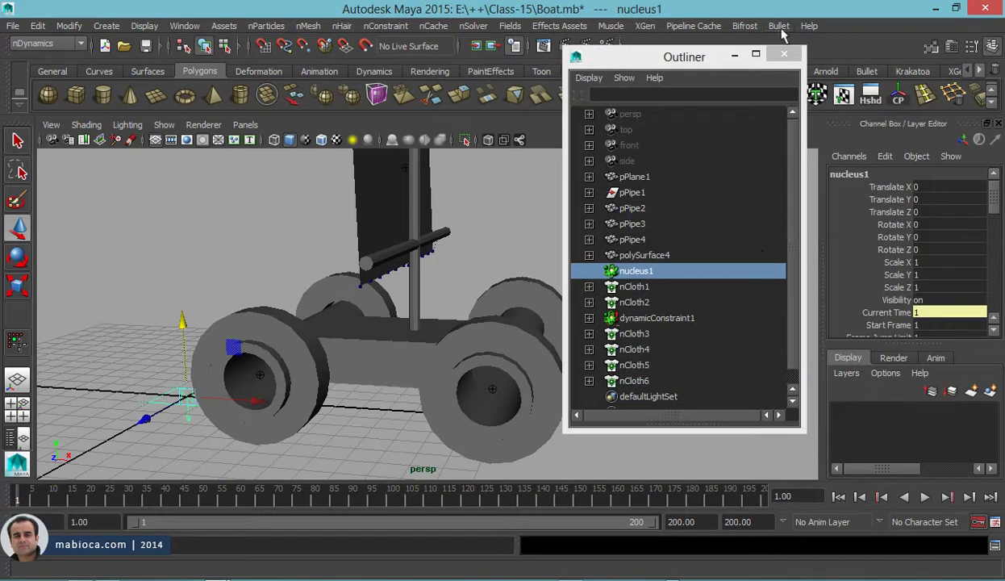
pyautogui.click(784, 53)
# - Play the simulation and stop it around frame 43
pyautogui.moveTo(684, 193)
pyautogui.keyDown('alt'); pyautogui.mouseDown()
pyautogui.moveTo(523, 247)
pyautogui.moveTo(613, 323)
pyautogui.mouseUp(); pyautogui.keyUp('alt')
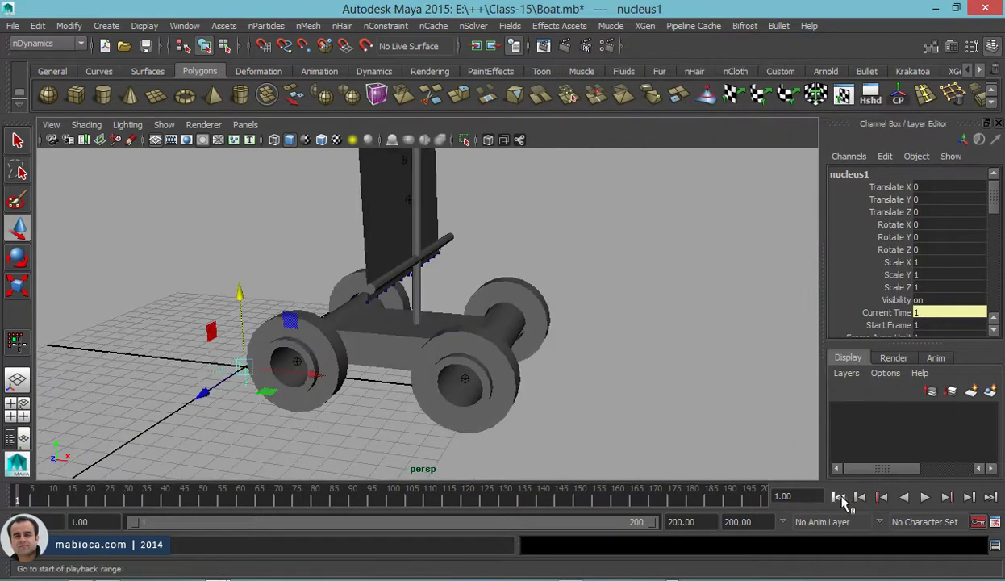
pyautogui.click(925, 498)
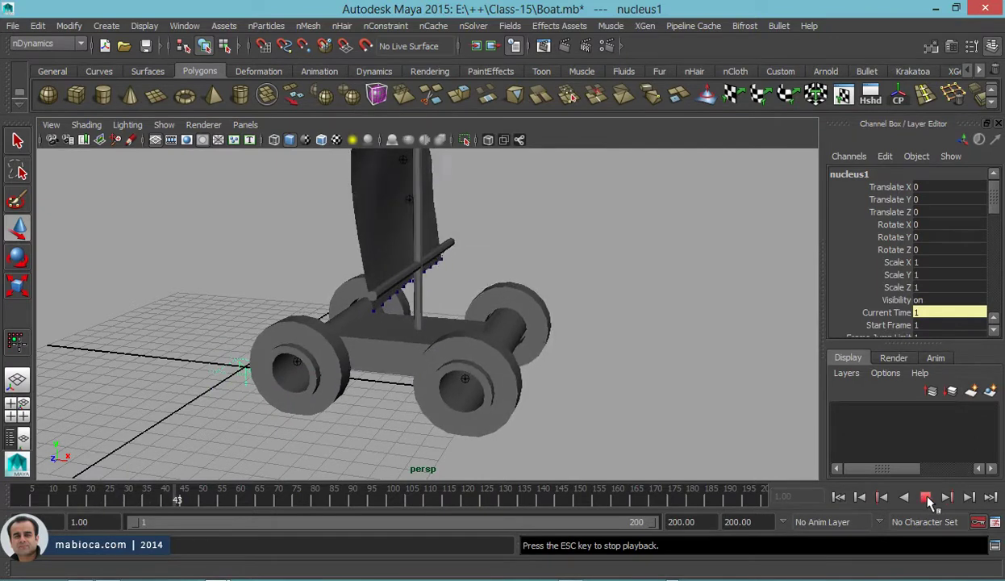
pyautogui.click(925, 498)
# - Open the front-right tire's nCloth settings and edit its Friction value
pyautogui.press('w')
pyautogui.scroll(3, 545, 274)
pyautogui.click(551, 292)
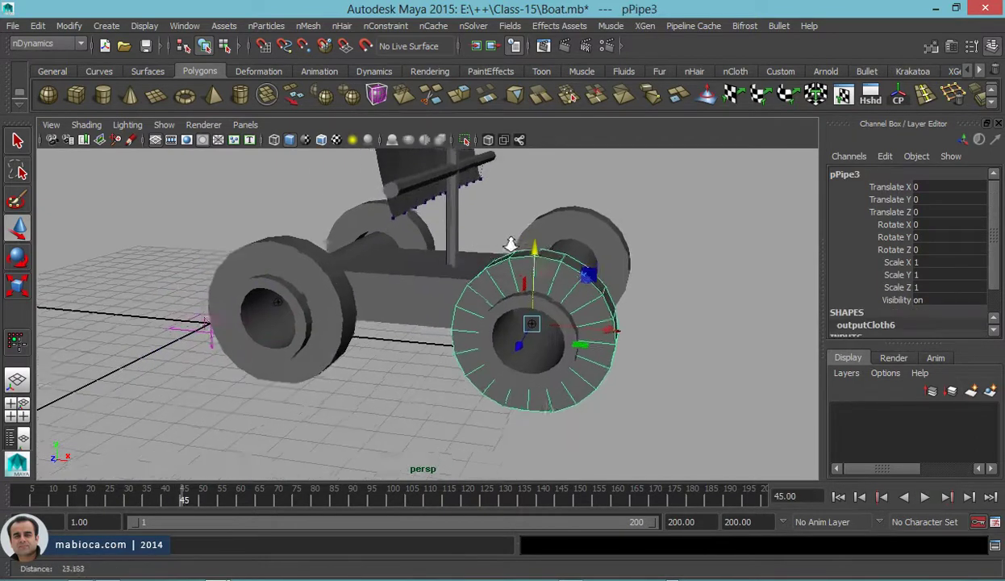
pyautogui.scroll(3, 630, 266)
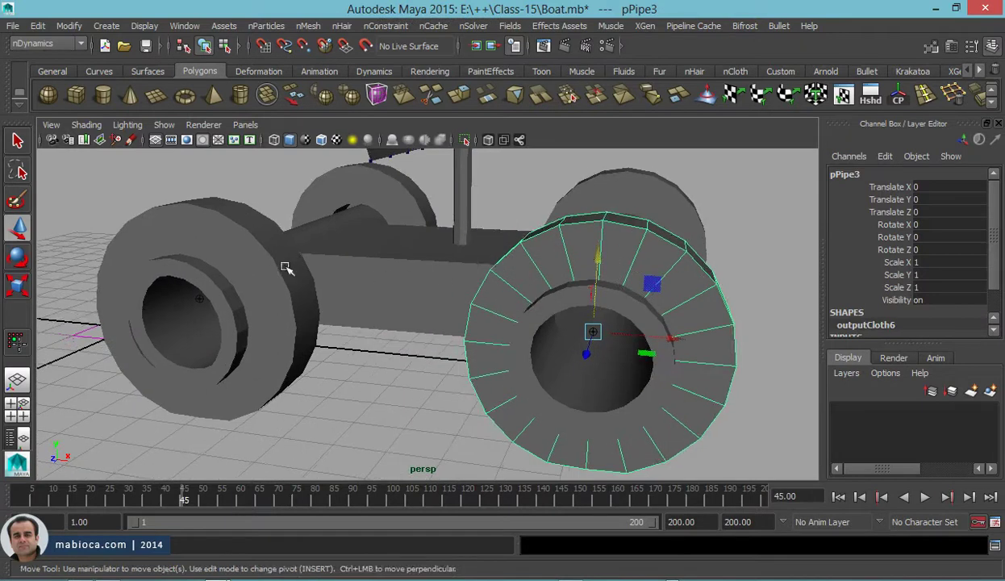
pyautogui.hotkey('ctrl', 'a')
pyautogui.scroll(5, 746, 282)
pyautogui.scroll(-1, 740, 274)
pyautogui.scroll(-3, 235, 279)
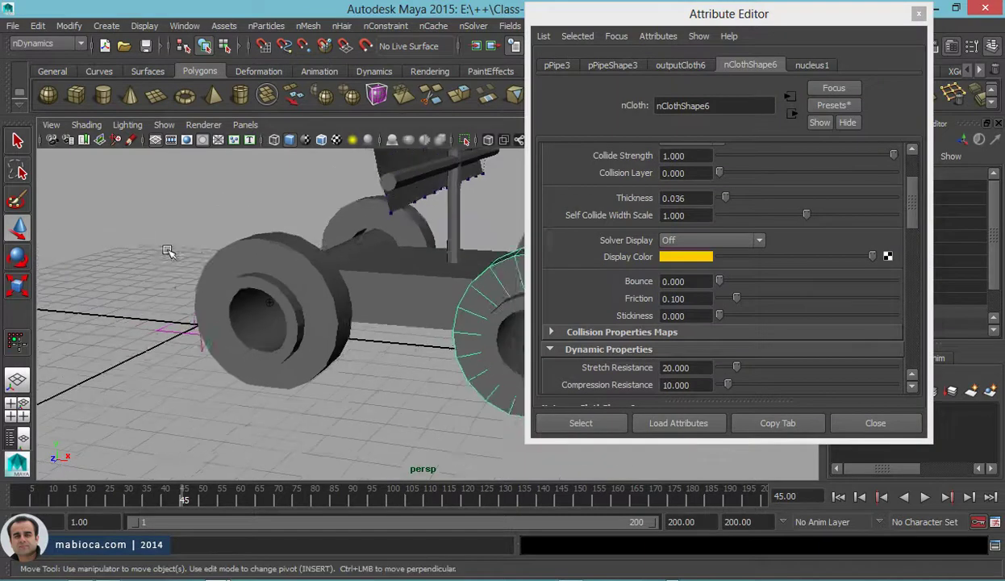
pyautogui.scroll(1, 255, 258)
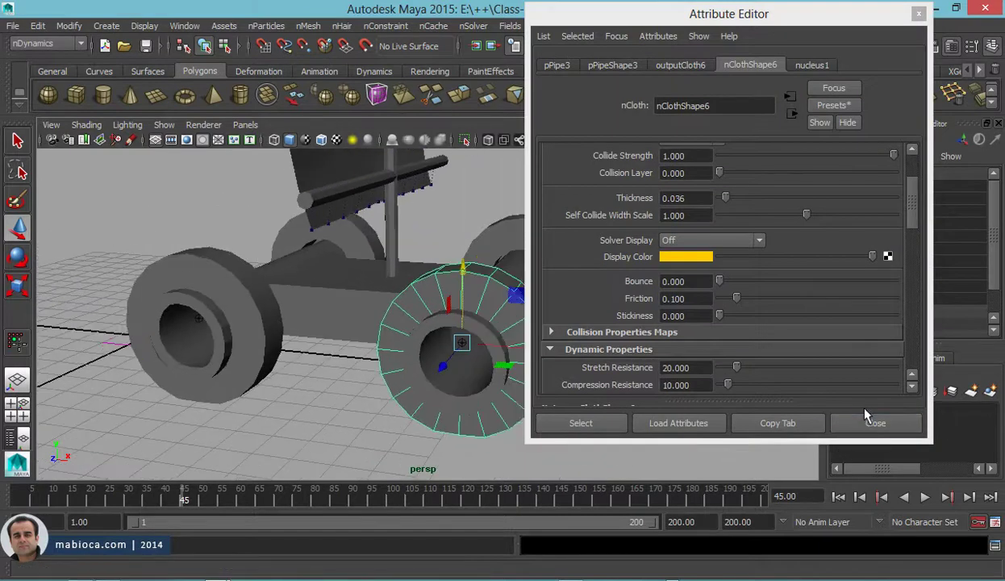
pyautogui.click(676, 298)
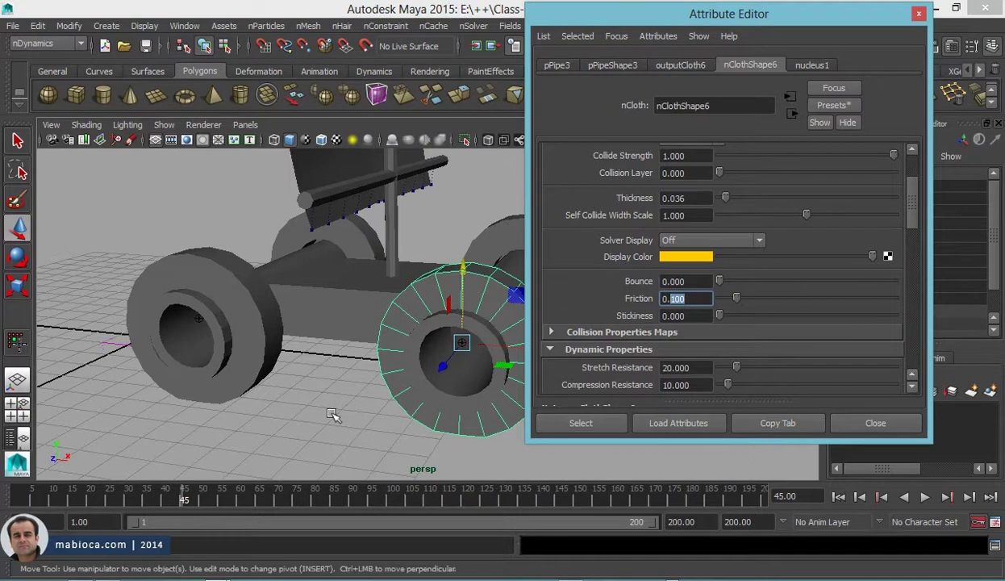
# - Review the nucleus1 solver settings, then close the Attribute Editor
pyautogui.click(811, 65)
pyautogui.scroll(-2, 799, 272)
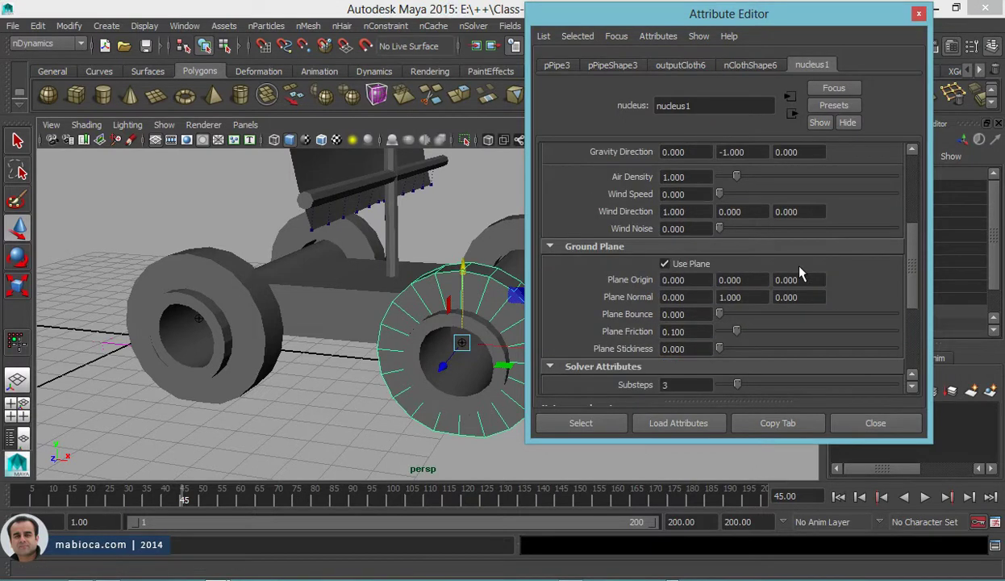
pyautogui.scroll(2, 798, 272)
pyautogui.scroll(3, 798, 272)
pyautogui.scroll(-5, 798, 273)
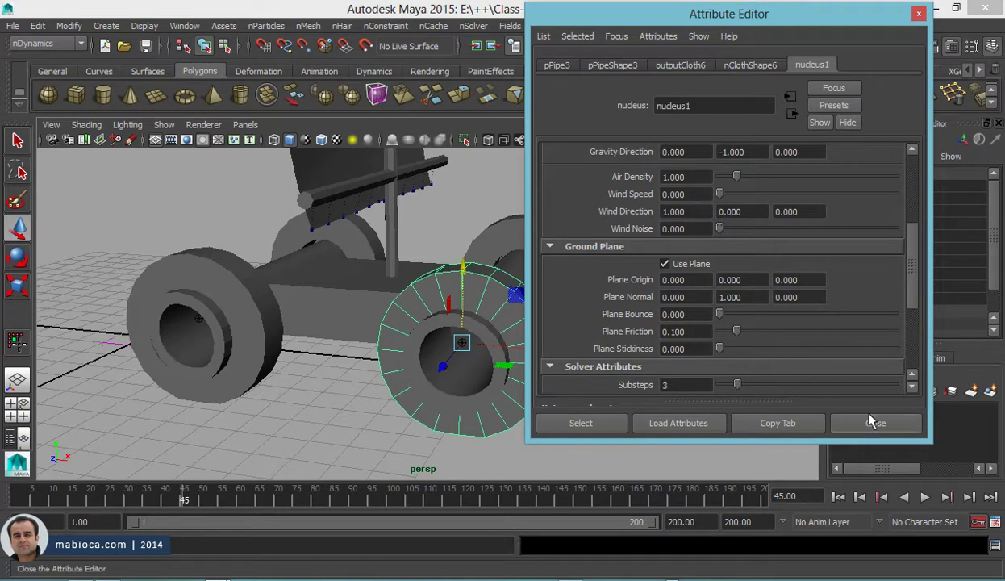
pyautogui.click(847, 420)
# - Select the sail and tumble the camera until the sail faces front-on
pyautogui.keyDown('alt'); pyautogui.moveTo(595, 213); pyautogui.dragTo(603, 287, button='middle'); pyautogui.keyUp('alt')
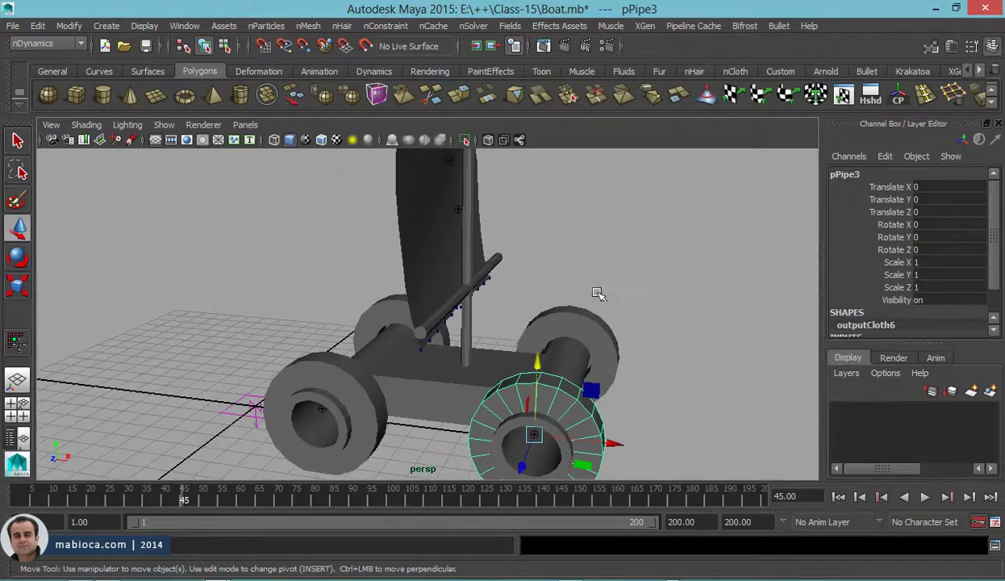
pyautogui.click(419, 272)
pyautogui.moveTo(470, 222)
pyautogui.keyDown('alt'); pyautogui.mouseDown()
pyautogui.moveTo(413, 226)
pyautogui.moveTo(403, 238)
pyautogui.mouseUp(); pyautogui.keyUp('alt')
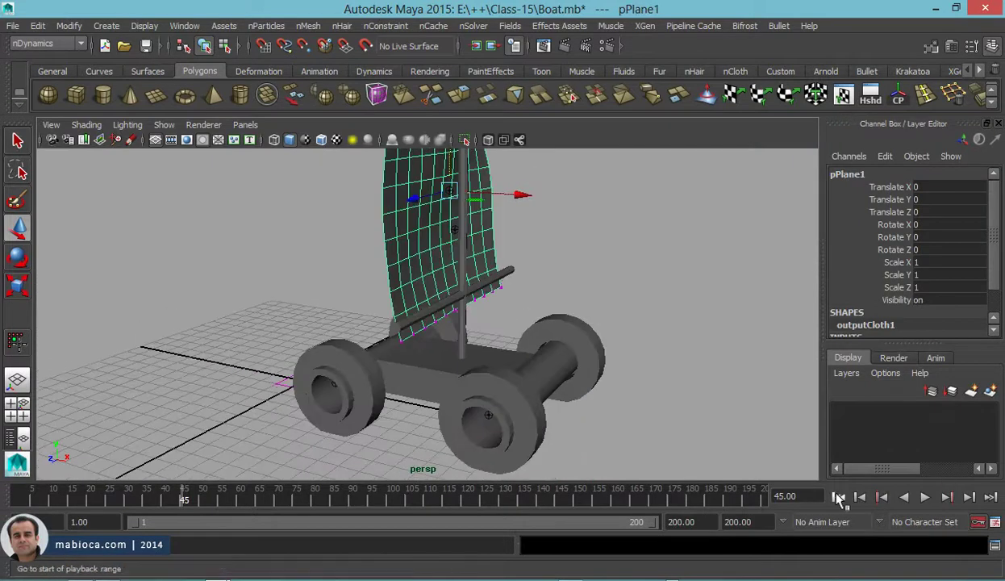
pyautogui.moveTo(612, 379)
pyautogui.keyDown('alt'); pyautogui.mouseDown()
pyautogui.moveTo(550, 347)
pyautogui.moveTo(576, 291)
pyautogui.mouseUp(); pyautogui.keyUp('alt')
pyautogui.moveTo(440, 231)
pyautogui.keyDown('alt'); pyautogui.mouseDown()
pyautogui.moveTo(321, 279)
pyautogui.moveTo(336, 271)
pyautogui.mouseUp(); pyautogui.keyUp('alt')
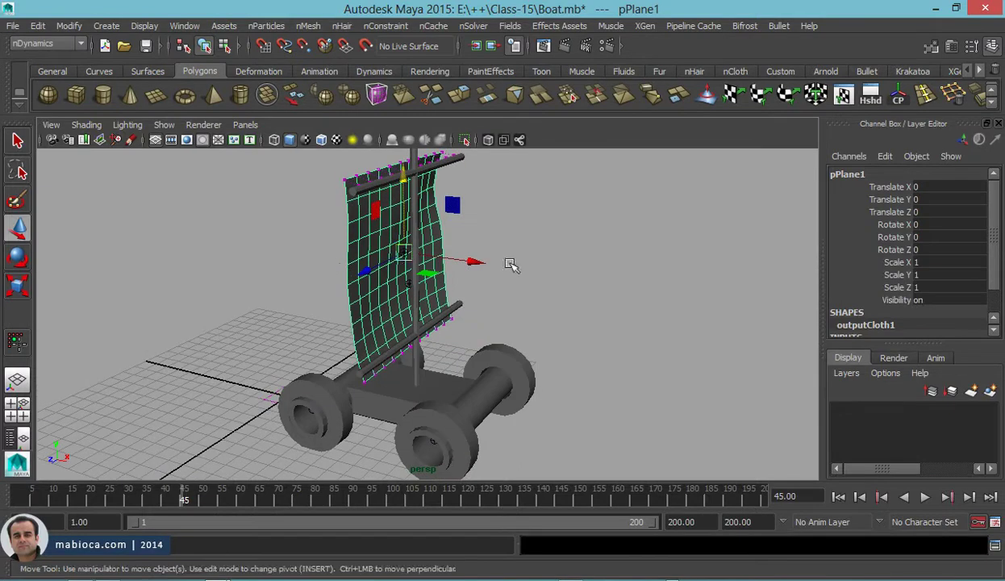
pyautogui.keyDown('alt'); pyautogui.moveTo(511, 265); pyautogui.dragTo(520, 259); pyautogui.keyUp('alt')
pyautogui.keyDown('alt'); pyautogui.moveTo(503, 296); pyautogui.dragTo(489, 289); pyautogui.keyUp('alt')
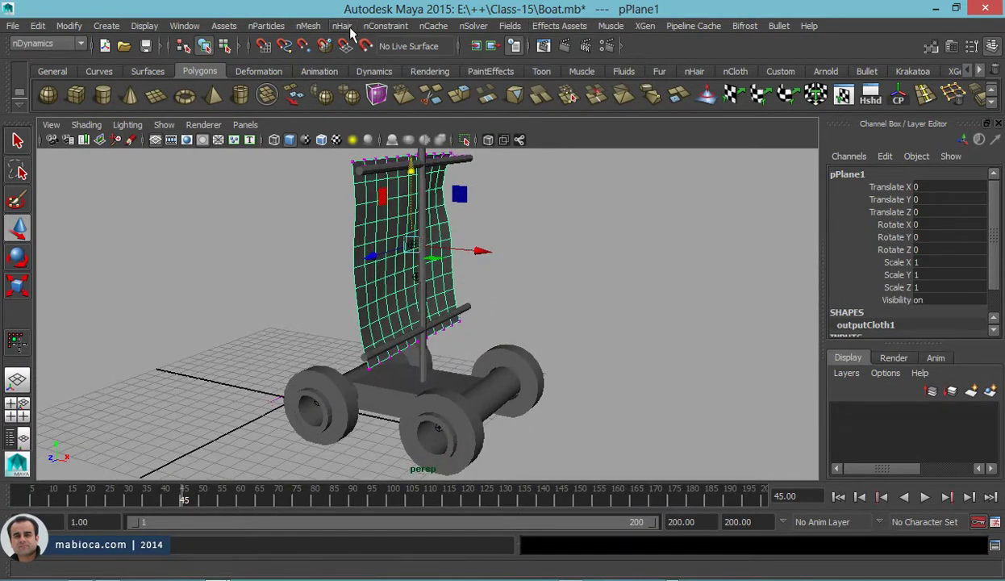
# - Create an air field and move it to the right of and above the sail
pyautogui.click(510, 25)
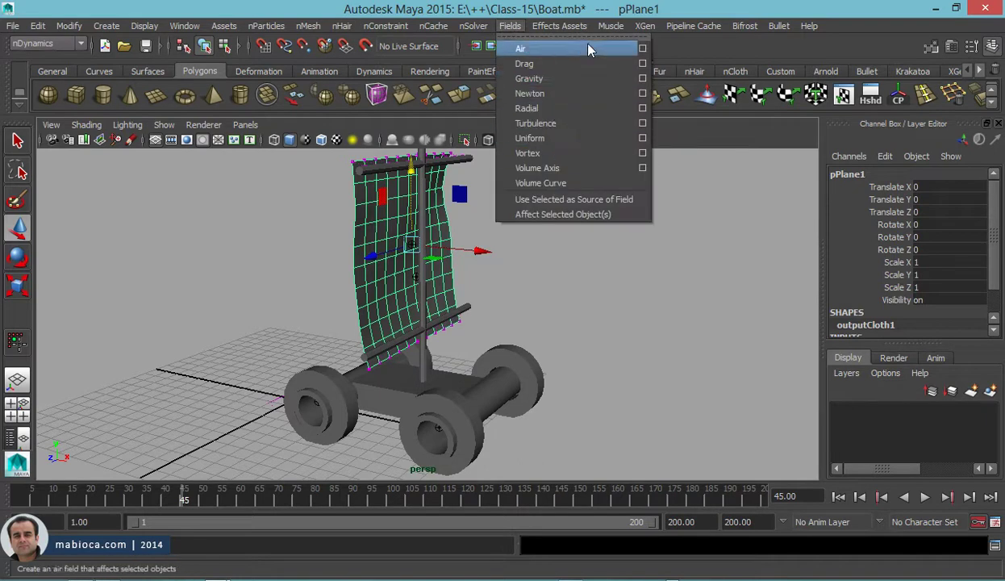
pyautogui.click(520, 47)
pyautogui.keyDown('alt'); pyautogui.moveTo(548, 260); pyautogui.dragTo(411, 268); pyautogui.keyUp('alt')
pyautogui.moveTo(385, 380); pyautogui.dragTo(513, 371)
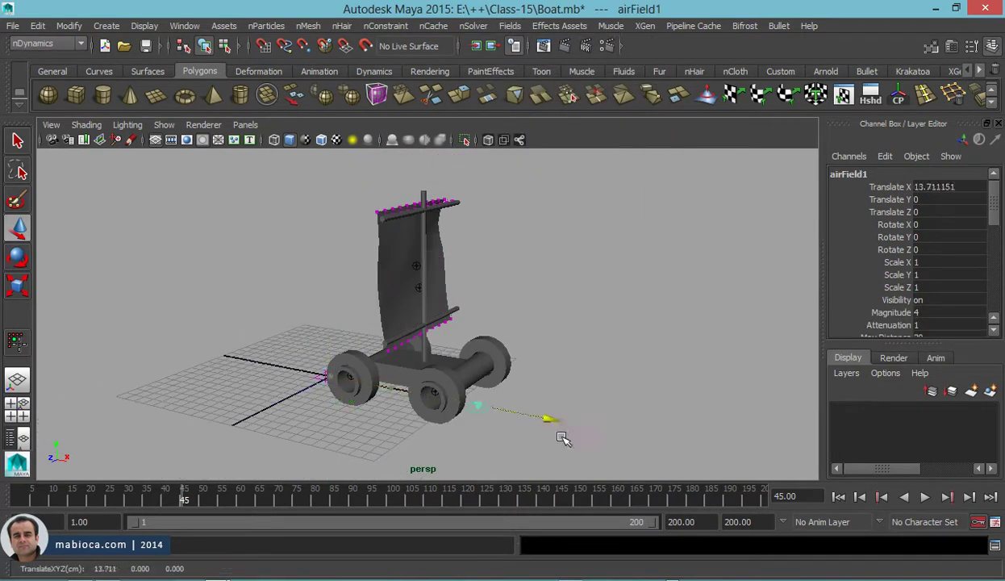
pyautogui.moveTo(491, 338)
pyautogui.mouseDown()
pyautogui.moveTo(493, 190)
pyautogui.moveTo(582, 251)
pyautogui.moveTo(579, 261)
pyautogui.moveTo(497, 287)
pyautogui.moveTo(404, 284)
pyautogui.moveTo(512, 304)
pyautogui.moveTo(287, 303)
pyautogui.mouseUp()
# - Bring up airField1's attributes and its special manipulator handles near the sail
pyautogui.hotkey('ctrl', 'a')
pyautogui.keyDown('alt'); pyautogui.moveTo(287, 302); pyautogui.dragTo(420, 285, button='right'); pyautogui.keyUp('alt')
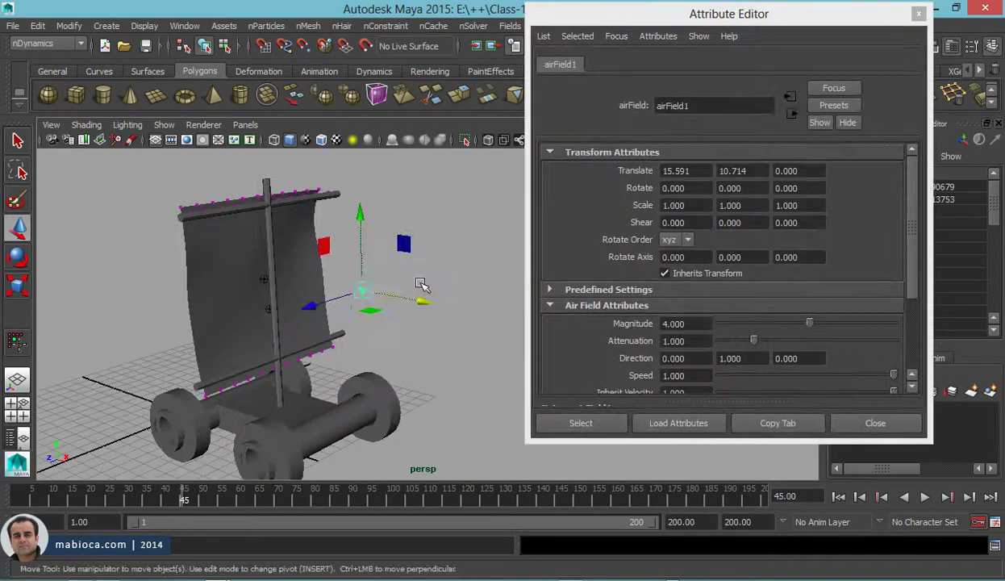
pyautogui.press('t')
pyautogui.moveTo(408, 285)
pyautogui.keyDown('alt'); pyautogui.mouseDown()
pyautogui.moveTo(331, 294)
pyautogui.moveTo(354, 308)
pyautogui.moveTo(355, 294)
pyautogui.mouseUp(); pyautogui.keyUp('alt')
pyautogui.click(302, 296)
pyautogui.moveTo(887, 14); pyautogui.dragTo(750, 16)
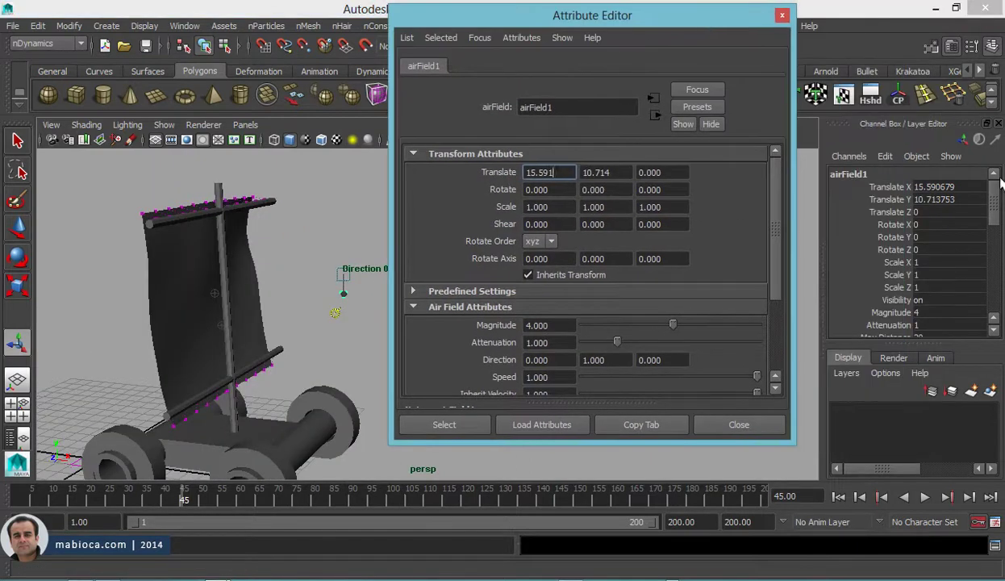
pyautogui.scroll(-3, 988, 242)
pyautogui.scroll(-3, 989, 327)
pyautogui.moveTo(994, 292)
pyautogui.mouseDown()
pyautogui.moveTo(993, 216)
pyautogui.moveTo(1003, 280)
pyautogui.mouseUp()
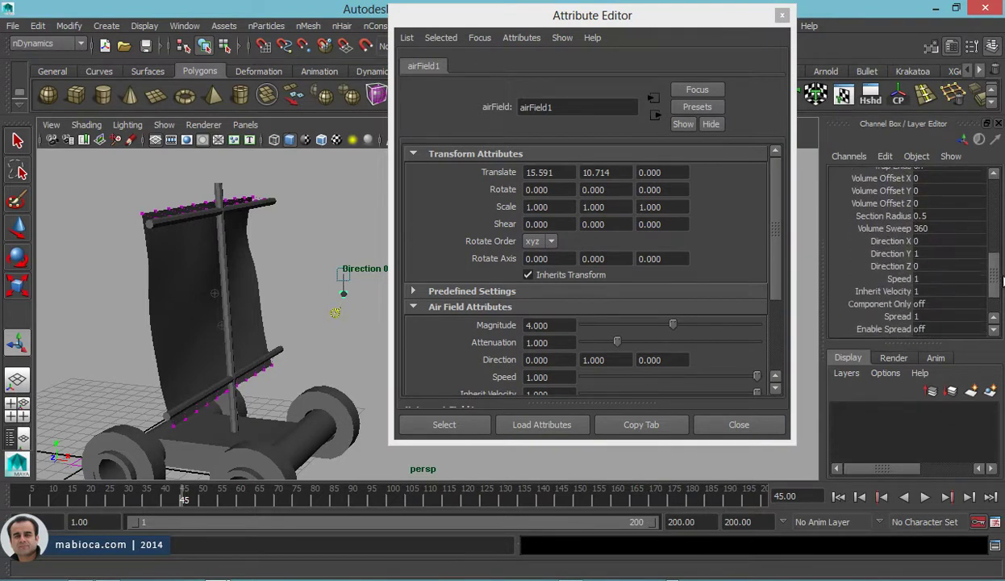
# - Set the air field Direction to -1, 0, 0 and narrow its spread to about 0.41
pyautogui.doubleClick(927, 253)
pyautogui.press('Tab')
pyautogui.press('Return')
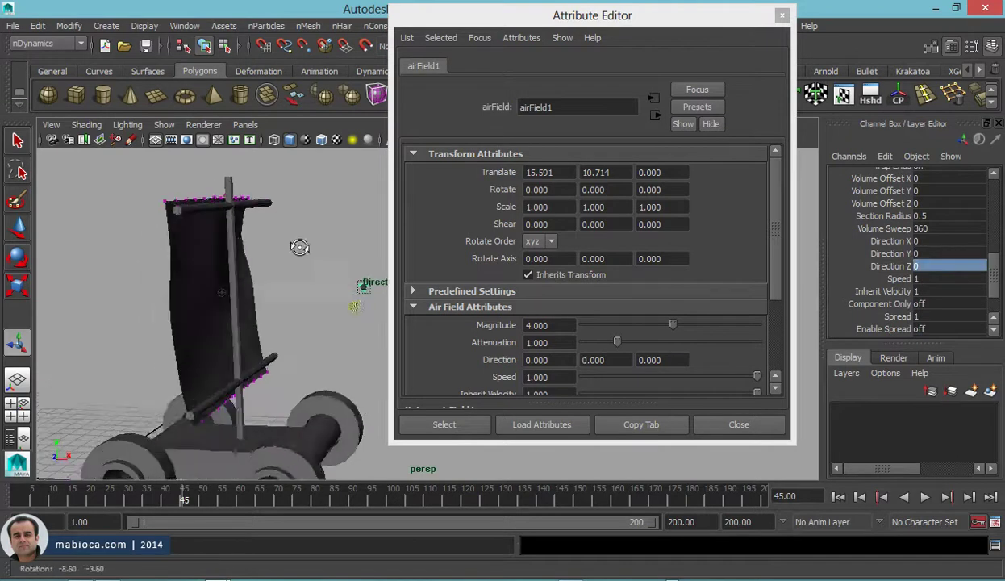
pyautogui.doubleClick(930, 241)
pyautogui.write('1')
pyautogui.press('Return')
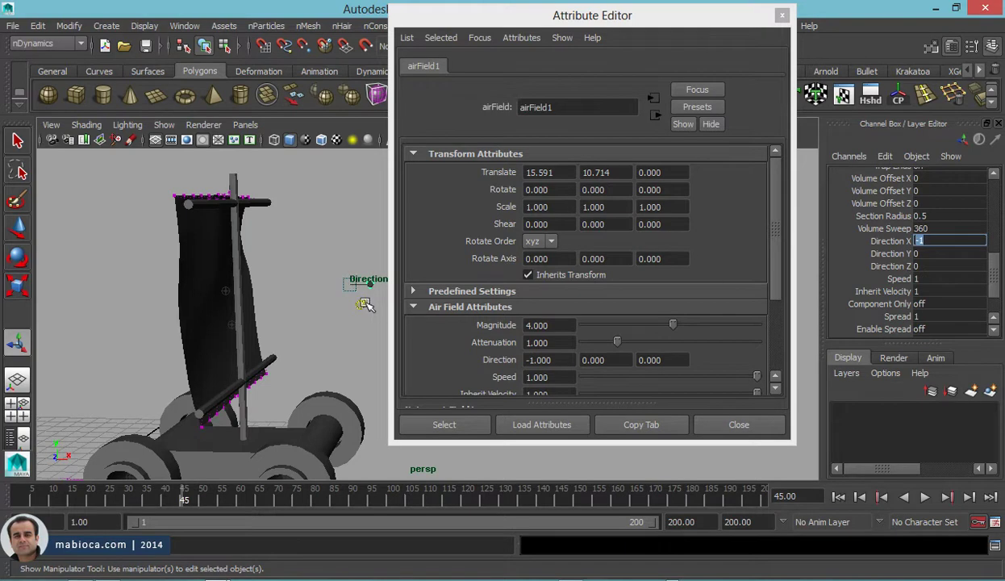
pyautogui.click(363, 304)
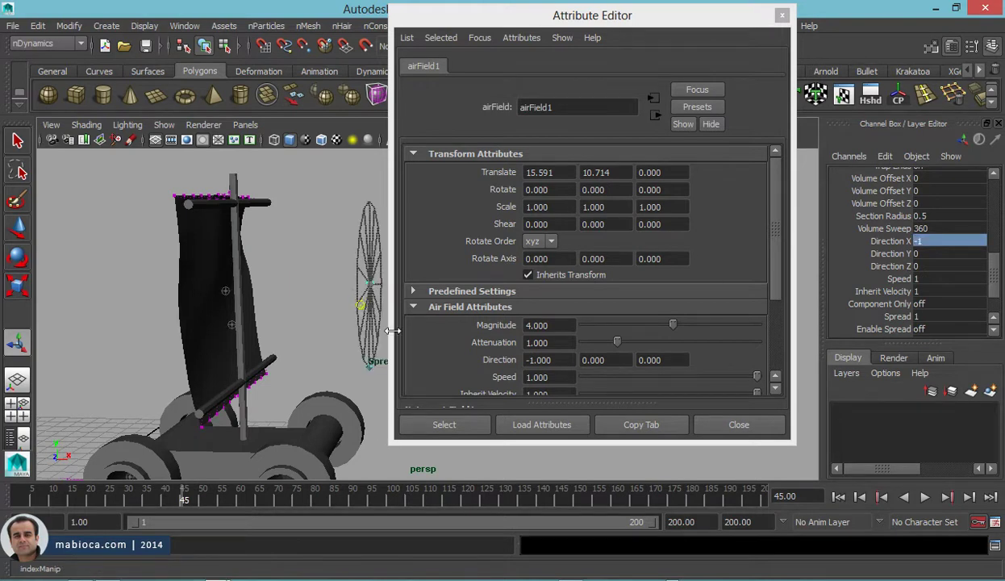
pyautogui.moveTo(372, 310)
pyautogui.mouseDown()
pyautogui.moveTo(393, 321)
pyautogui.moveTo(331, 321)
pyautogui.mouseUp()
# - Close the Attribute Editor and adjust the air field's spread cone from a side view
pyautogui.click(739, 425)
pyautogui.moveTo(500, 379)
pyautogui.keyDown('alt'); pyautogui.mouseDown()
pyautogui.moveTo(451, 377)
pyautogui.moveTo(529, 370)
pyautogui.mouseUp(); pyautogui.keyUp('alt')
pyautogui.press('w')
pyautogui.click(419, 279)
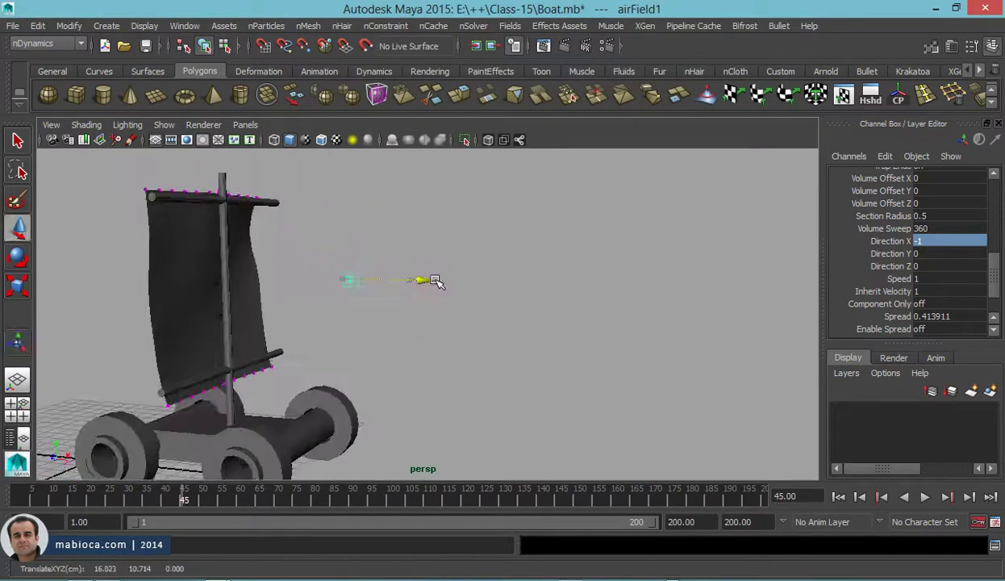
pyautogui.keyDown('alt'); pyautogui.moveTo(361, 208); pyautogui.dragTo(305, 280); pyautogui.keyUp('alt')
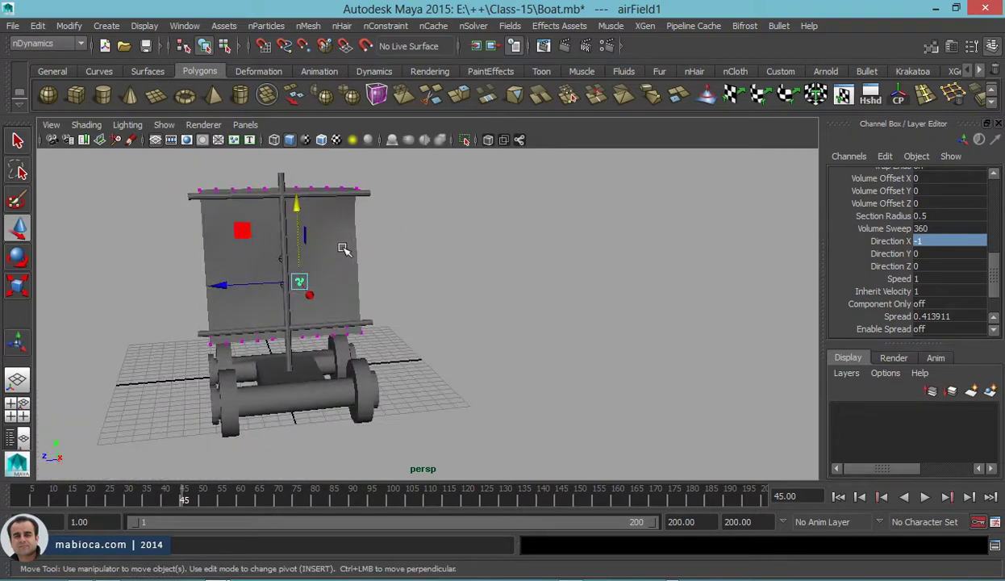
pyautogui.moveTo(344, 249)
pyautogui.keyDown('alt'); pyautogui.mouseDown()
pyautogui.moveTo(485, 253)
pyautogui.moveTo(498, 242)
pyautogui.mouseUp(); pyautogui.keyUp('alt')
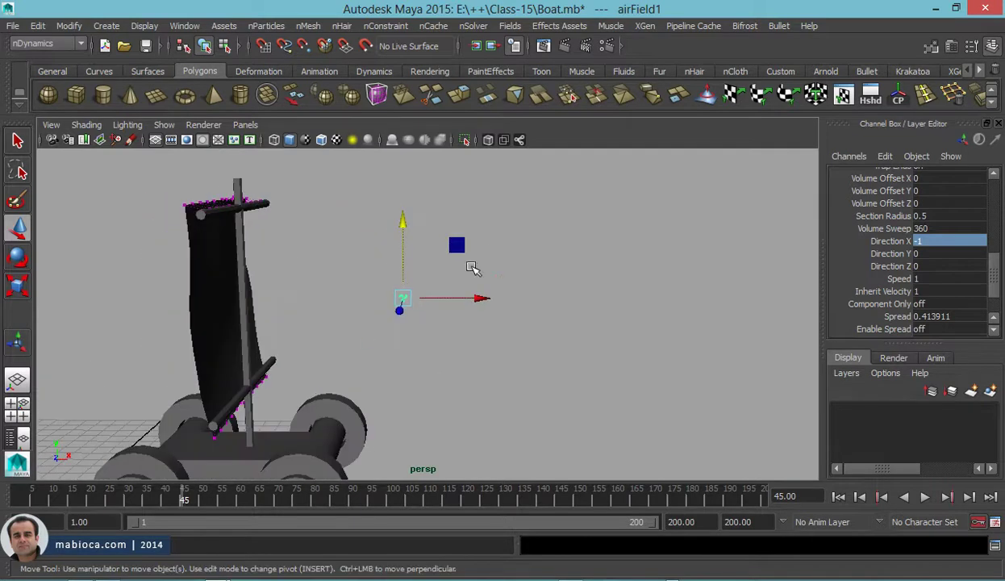
pyautogui.press('t')
pyautogui.click(392, 317)
pyautogui.click(393, 317)
pyautogui.click(393, 319)
pyautogui.moveTo(395, 321)
pyautogui.keyDown('alt'); pyautogui.mouseDown()
pyautogui.moveTo(399, 307)
pyautogui.moveTo(435, 314)
pyautogui.mouseUp(); pyautogui.keyUp('alt')
# - Turn off Use Max Distance, set Magnitude to 20 and Attenuation to 0
pyautogui.moveTo(998, 272); pyautogui.dragTo(998, 220)
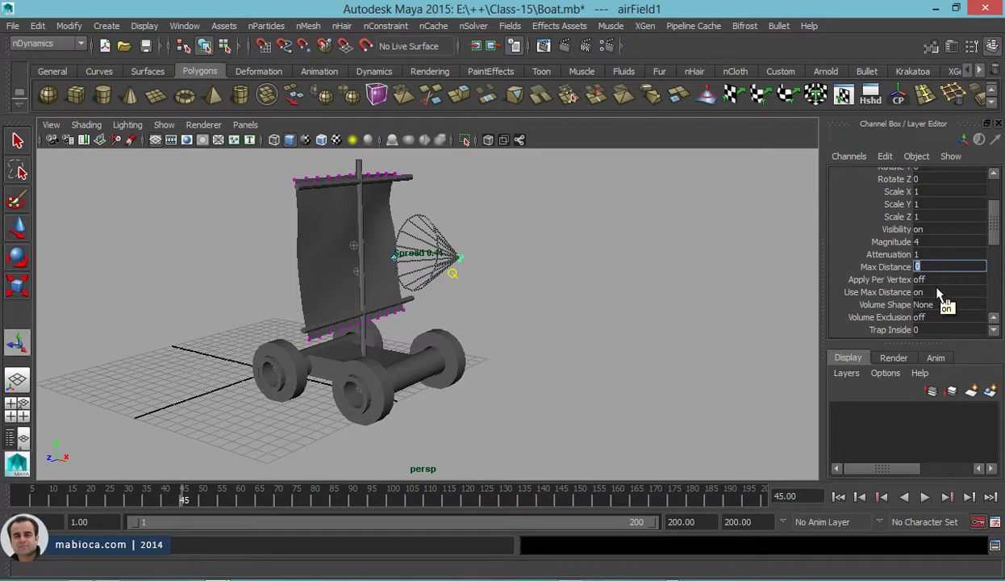
pyautogui.click(936, 292)
pyautogui.click(935, 242)
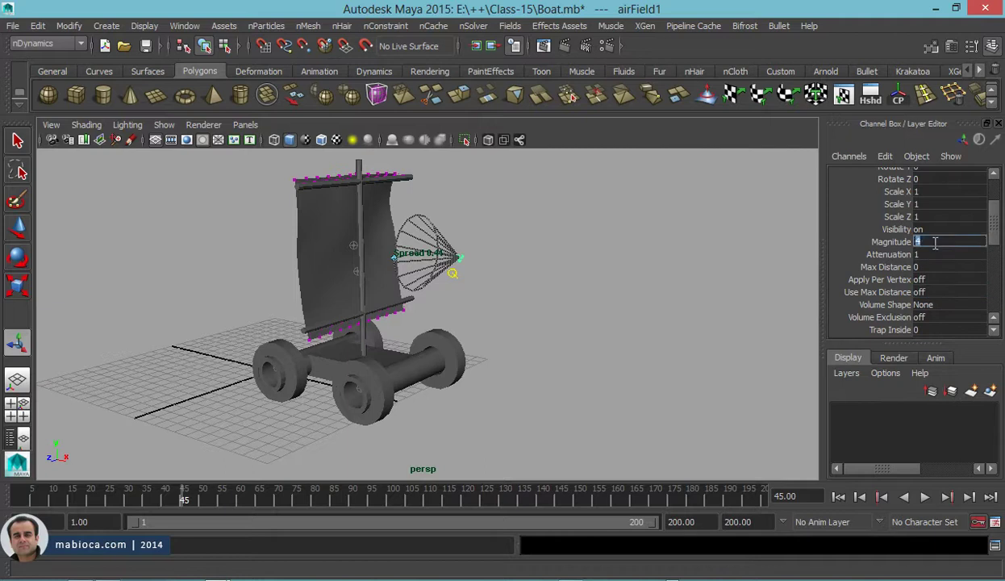
pyautogui.write('20')
pyautogui.click(939, 254)
pyautogui.write('0')
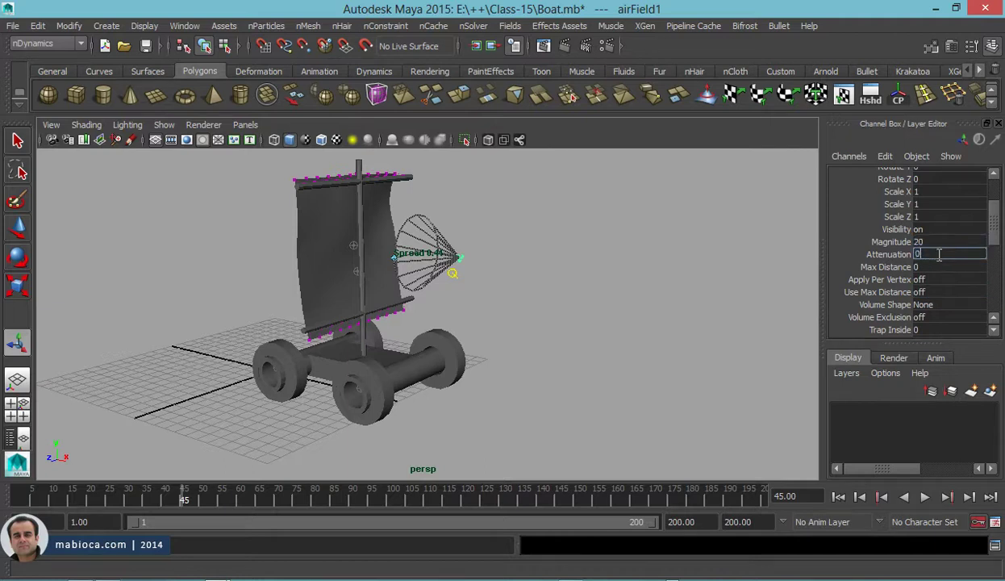
# - Play the simulation from frame 1 to frame 125 to watch the sail
pyautogui.click(839, 497)
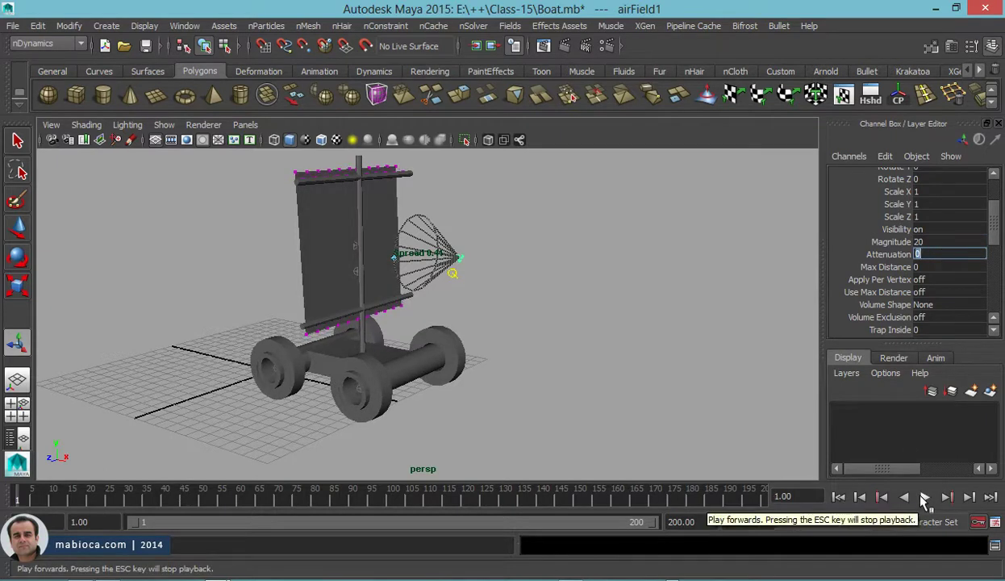
pyautogui.click(924, 497)
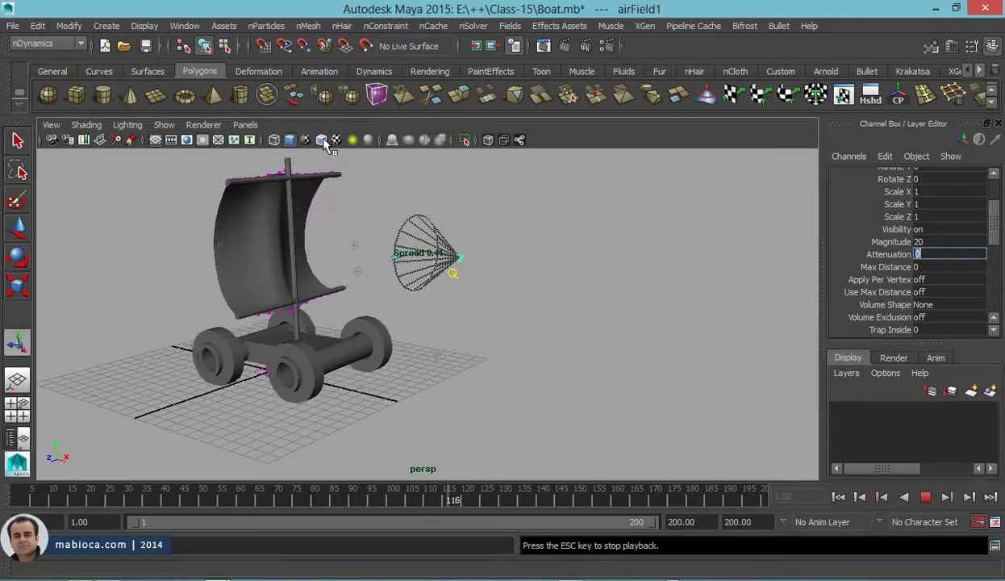
pyautogui.click(928, 500)
pyautogui.moveTo(601, 403)
pyautogui.keyDown('alt'); pyautogui.mouseDown()
pyautogui.moveTo(560, 331)
pyautogui.moveTo(724, 363)
pyautogui.moveTo(650, 382)
pyautogui.mouseUp(); pyautogui.keyUp('alt')
pyautogui.keyDown('alt'); pyautogui.moveTo(407, 392); pyautogui.dragTo(452, 380); pyautogui.keyUp('alt')
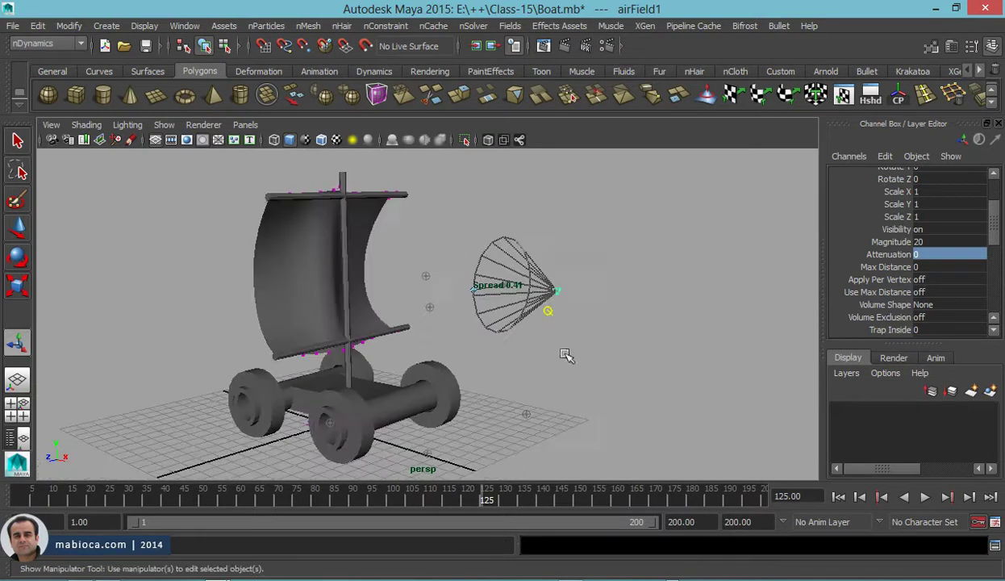
# - Raise the air field Magnitude to 100 and replay the simulation
pyautogui.click(944, 242)
pyautogui.write('100')
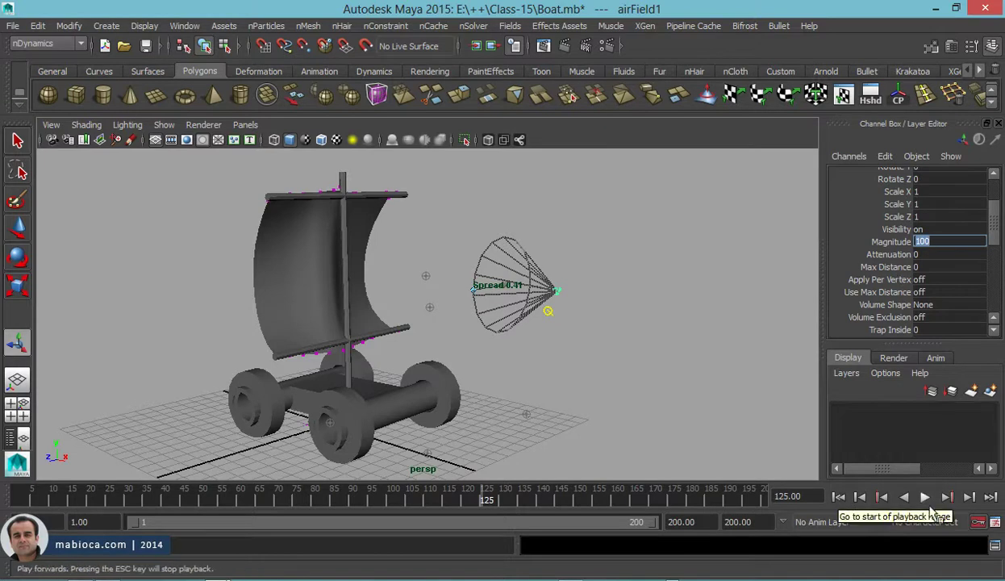
pyautogui.click(925, 497)
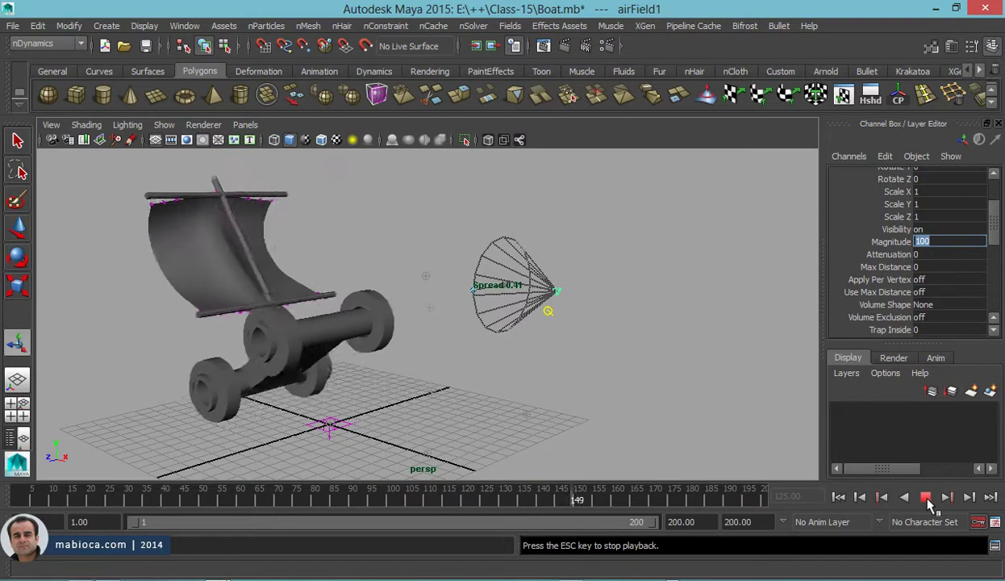
pyautogui.click(926, 498)
# - Rewind to frame 1 and set the cart body's nCloth Rigidity to 5
pyautogui.click(838, 498)
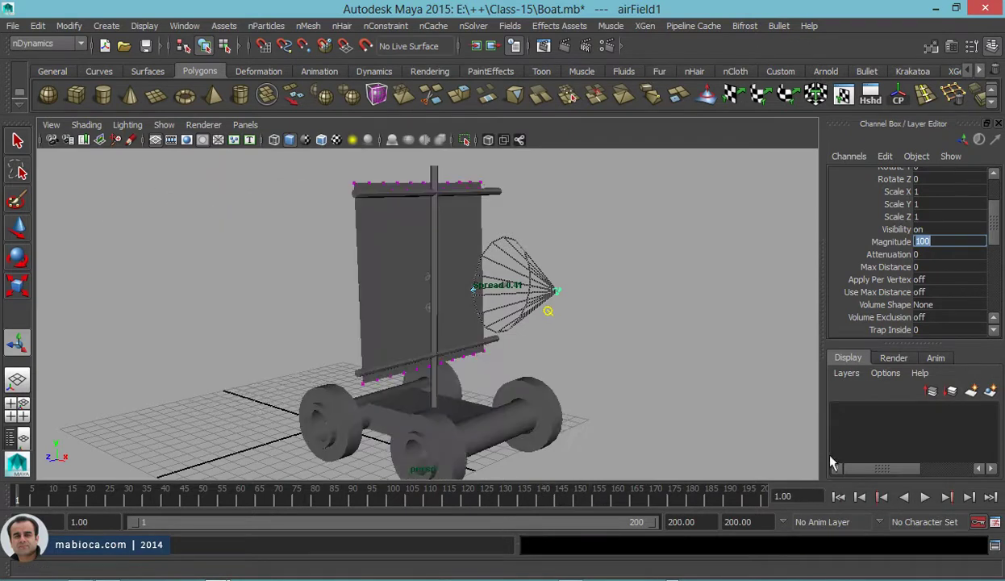
pyautogui.click(480, 420)
pyautogui.hotkey('ctrl', 'a')
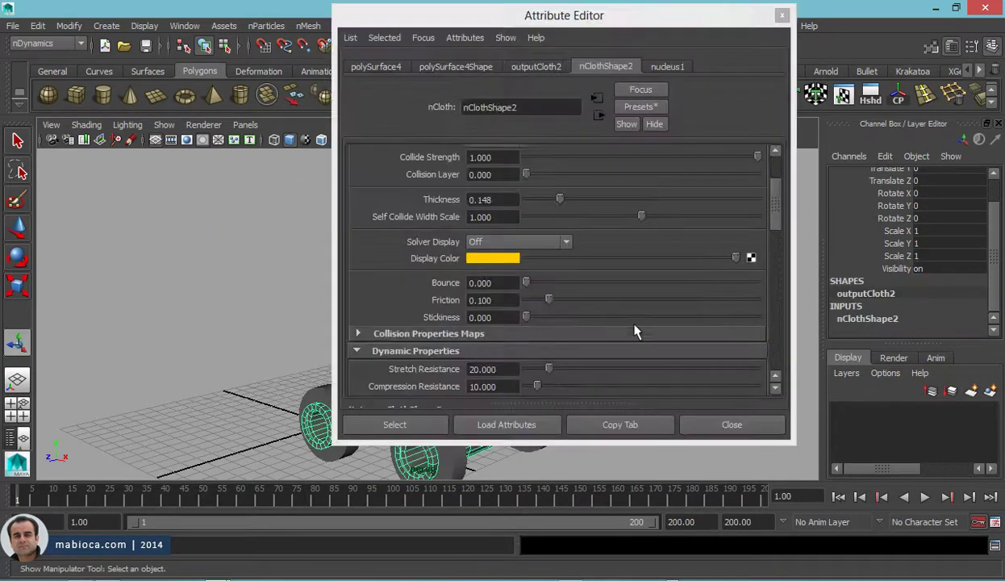
pyautogui.scroll(-5, 494, 295)
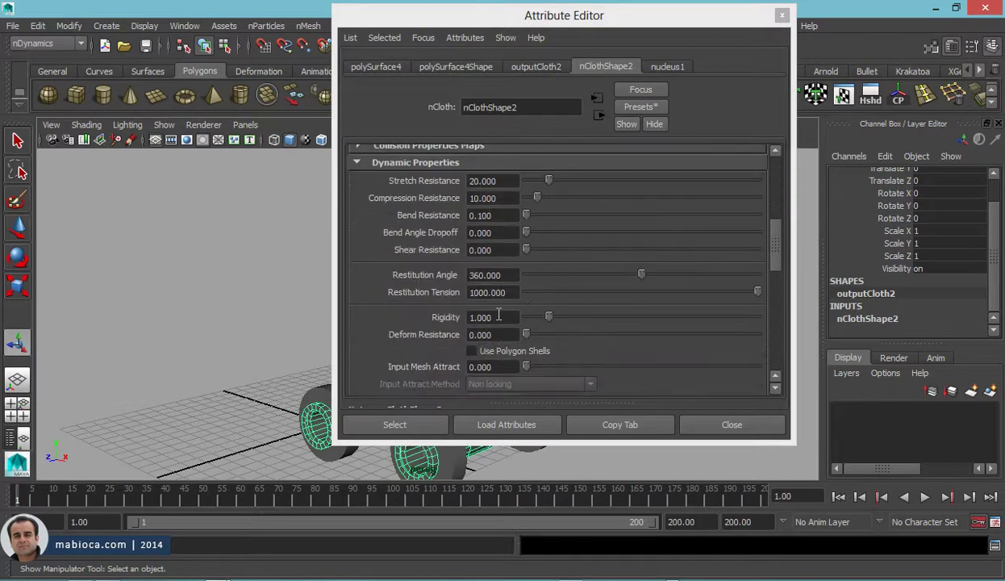
pyautogui.scroll(1, 498, 315)
pyautogui.scroll(-1, 500, 339)
pyautogui.doubleClick(488, 317)
pyautogui.write('5')
pyautogui.press('Return')
# - Set the cart frame's nCloth Mass to 5
pyautogui.press('f')
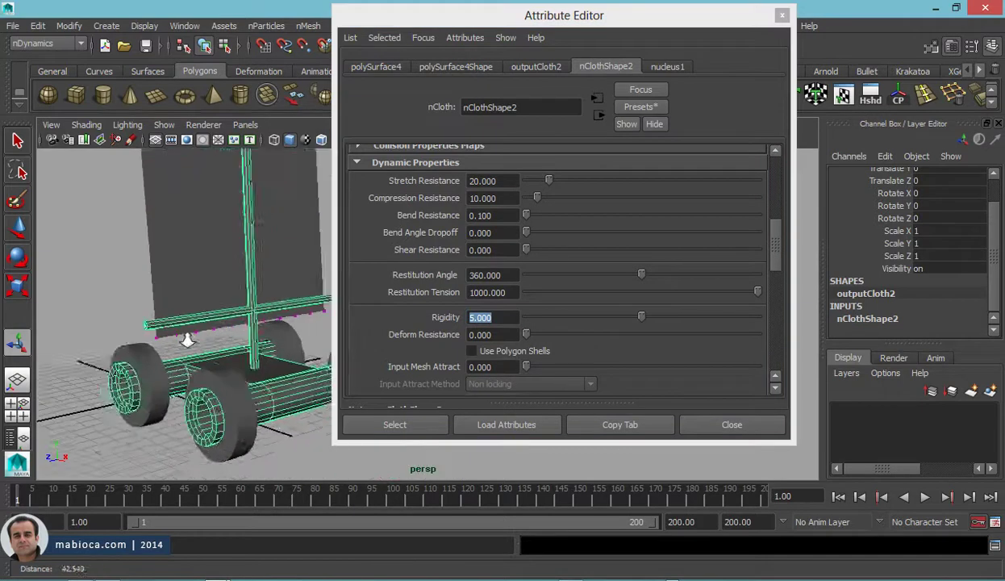
pyautogui.scroll(1, 474, 306)
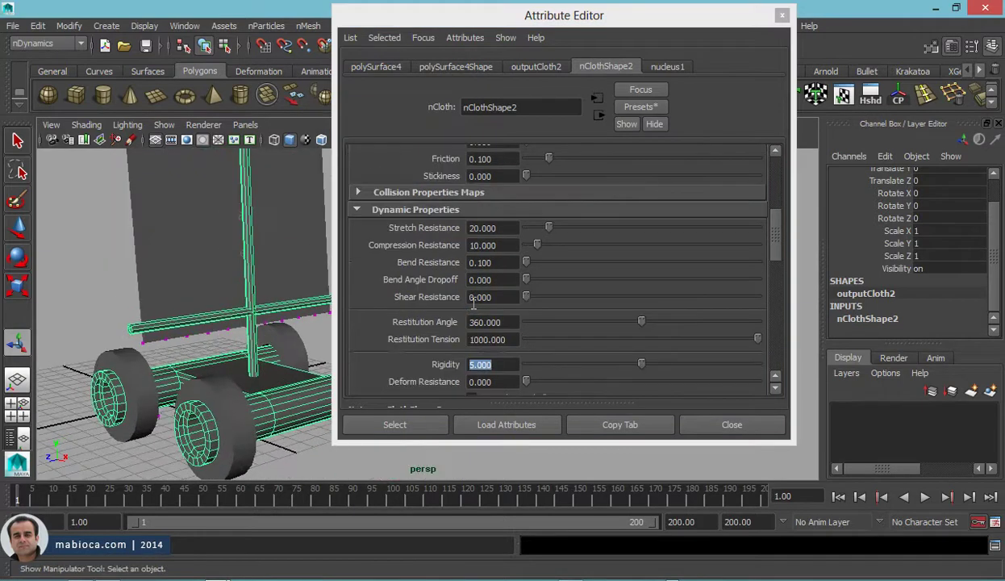
pyautogui.scroll(3, 475, 304)
pyautogui.scroll(1, 476, 302)
pyautogui.scroll(-3, 477, 307)
pyautogui.scroll(1, 480, 310)
pyautogui.scroll(2, 484, 317)
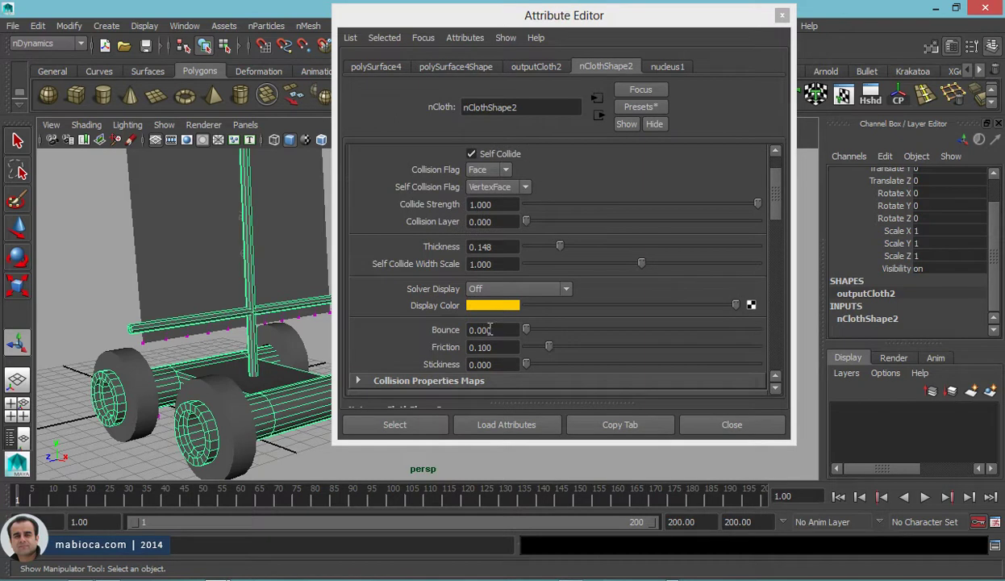
pyautogui.scroll(-5, 492, 330)
pyautogui.scroll(-1, 492, 330)
pyautogui.scroll(-3, 492, 332)
pyautogui.moveTo(507, 303); pyautogui.dragTo(445, 303)
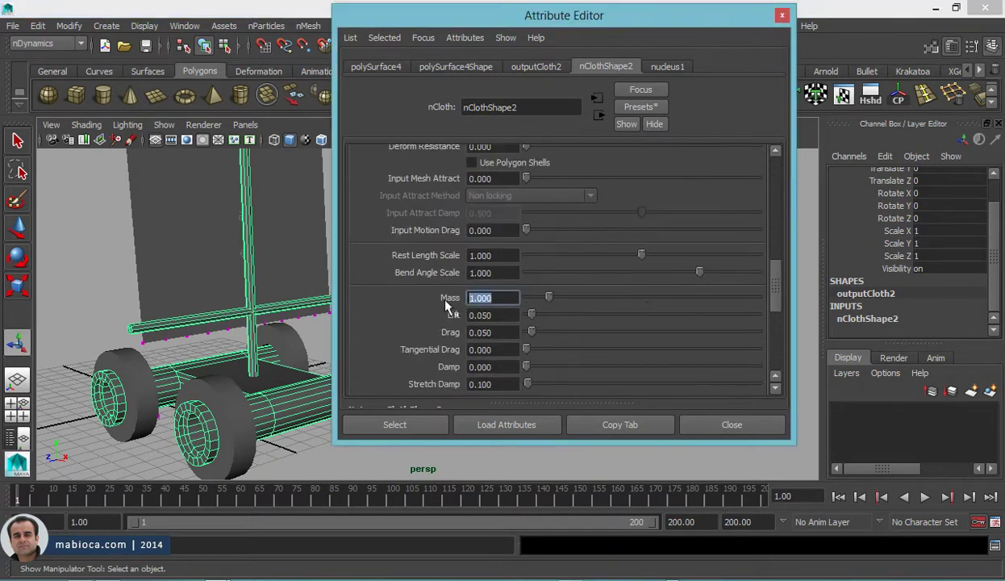
pyautogui.write('5')
pyautogui.press('Return')
# - Replay the simulation, rewind to frame 1, and select the front wheel (pPipe3)
pyautogui.moveTo(650, 22); pyautogui.dragTo(756, 26)
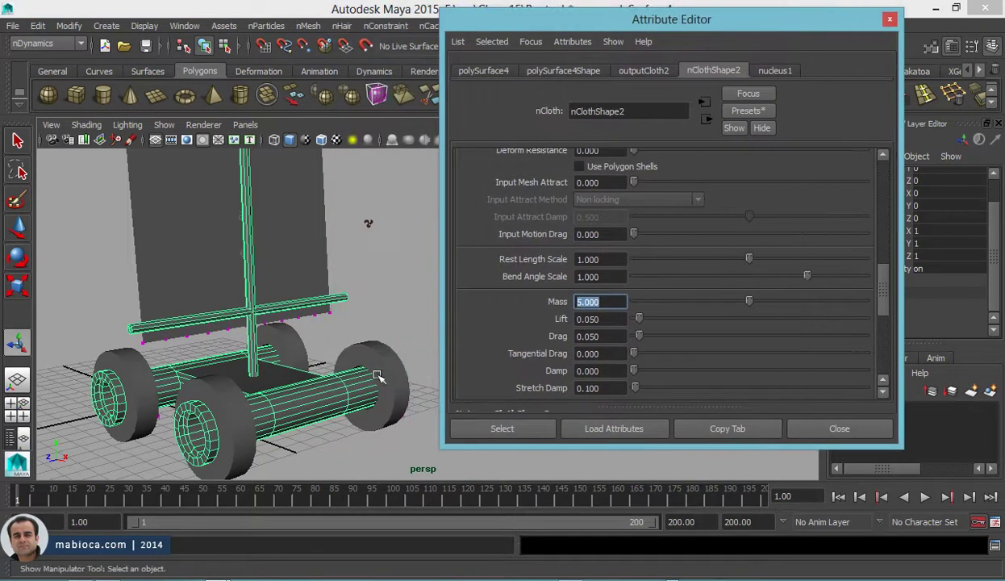
pyautogui.keyDown('alt'); pyautogui.moveTo(377, 376); pyautogui.dragTo(338, 359); pyautogui.keyUp('alt')
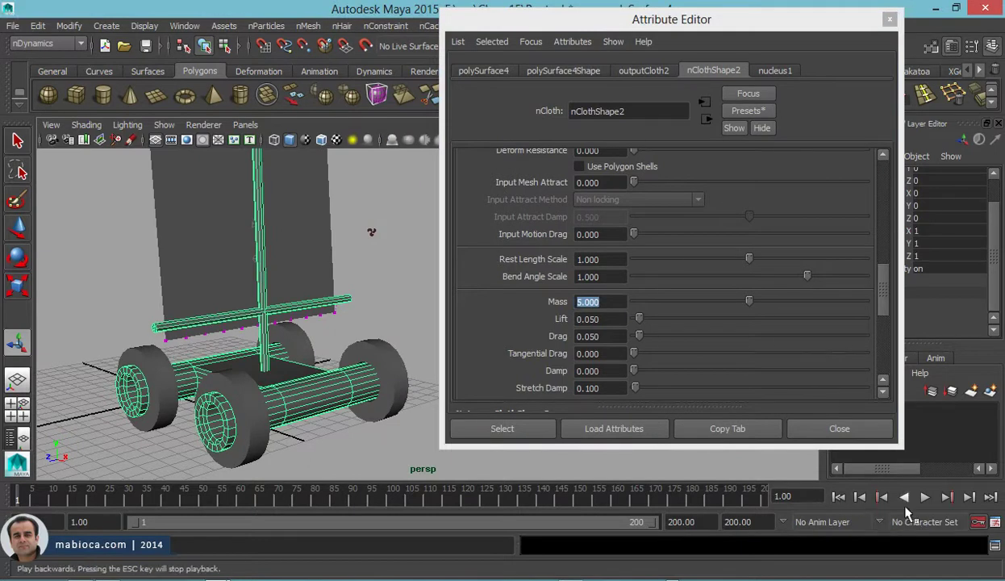
pyautogui.click(926, 498)
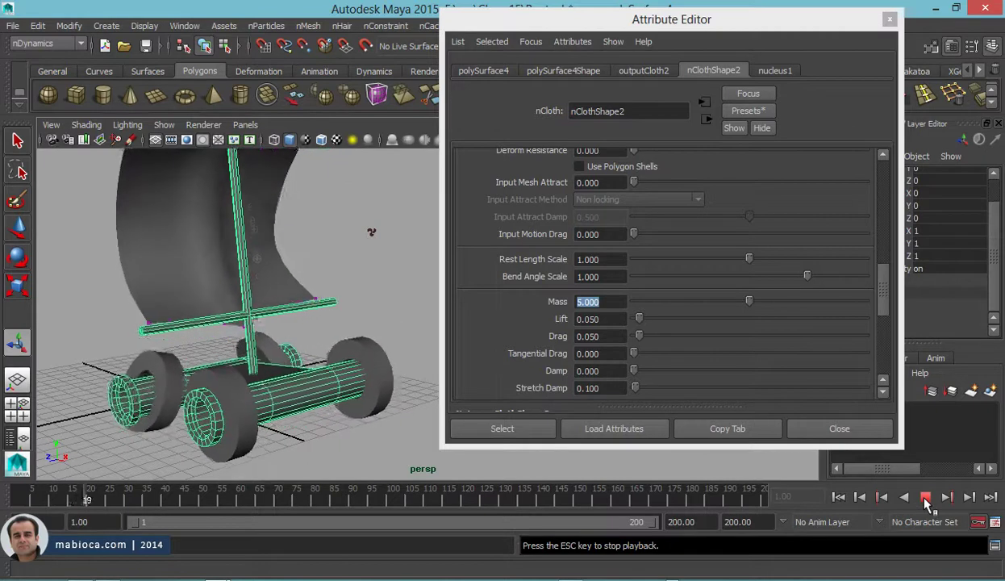
pyautogui.click(925, 499)
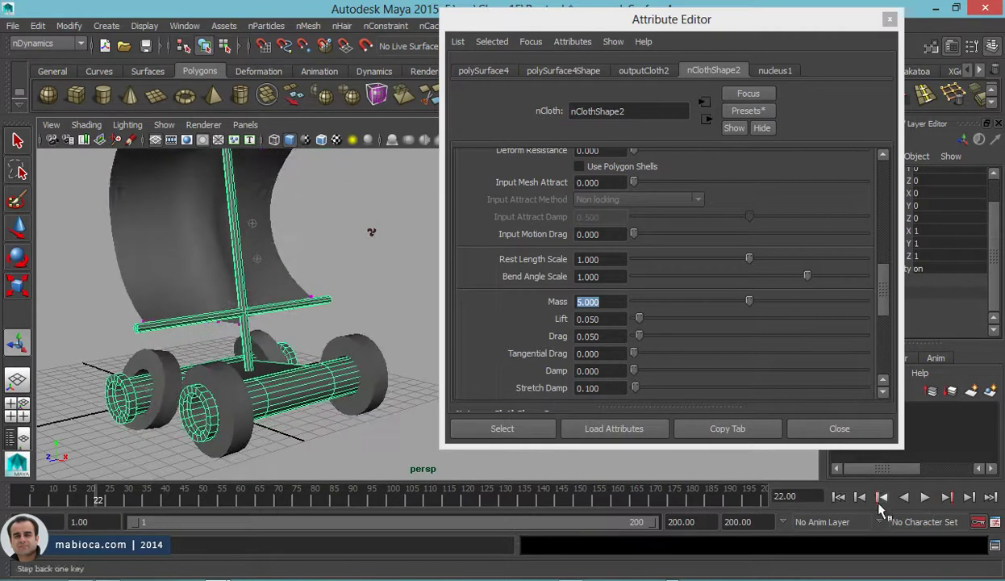
pyautogui.click(839, 497)
pyautogui.click(247, 373)
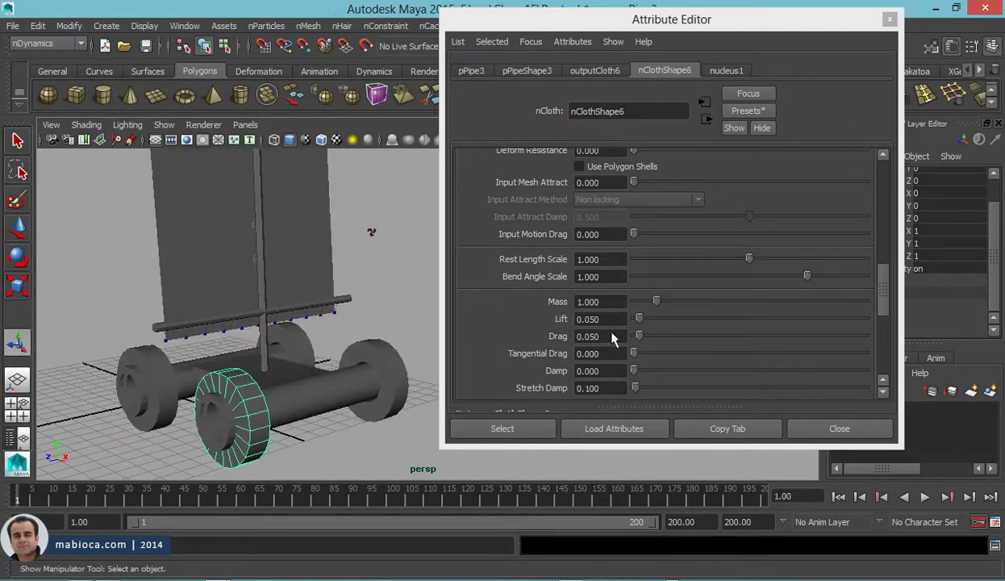
# - Set the front wheel's nCloth Mass and Rigidity to 5
pyautogui.doubleClick(597, 301)
pyautogui.write('5')
pyautogui.press('Return')
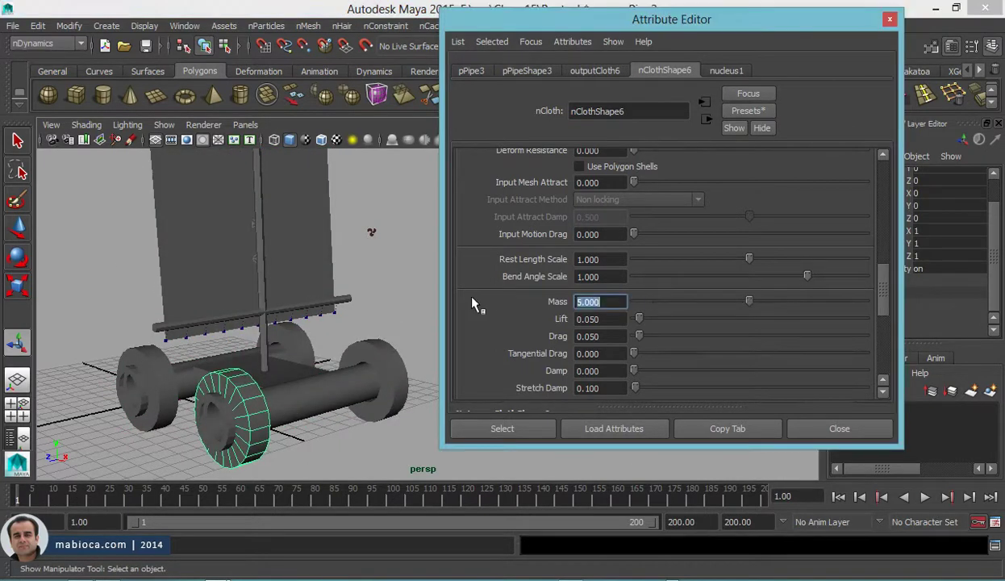
pyautogui.doubleClick(595, 227)
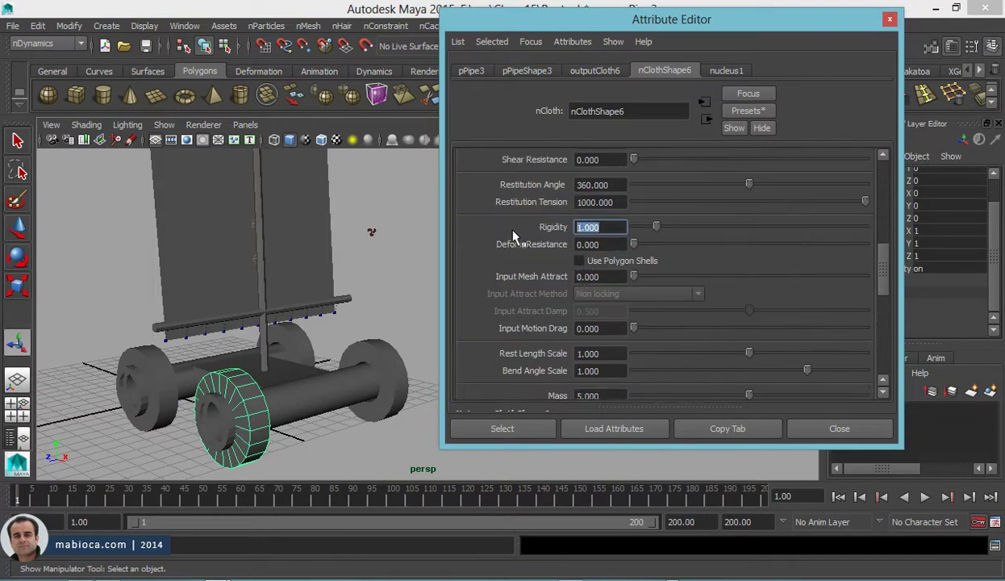
pyautogui.write('5')
pyautogui.press('Return')
# - Set the right wheel's nCloth Rigidity to 10
pyautogui.click(290, 387)
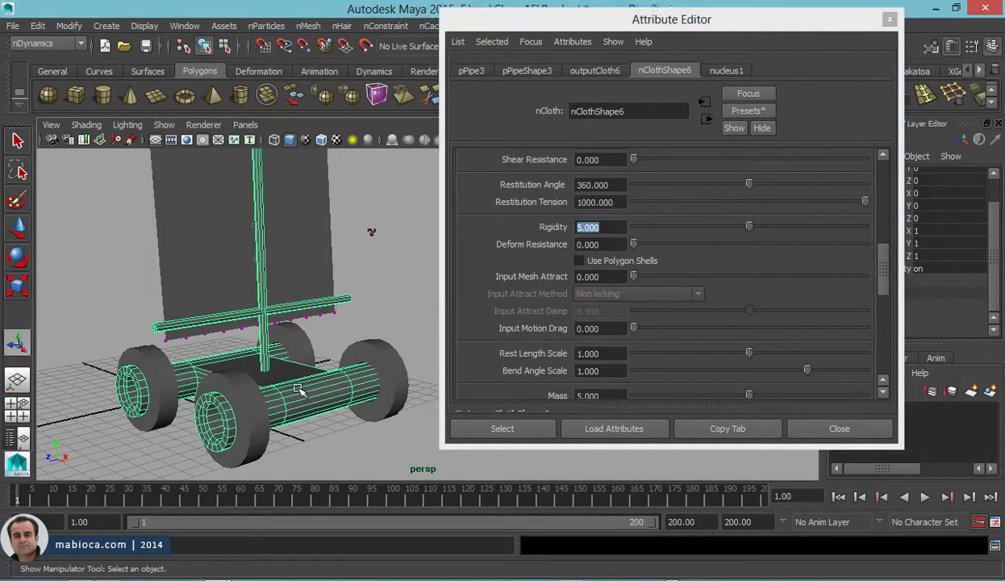
pyautogui.click(390, 357)
pyautogui.doubleClick(591, 226)
pyautogui.write('10')
pyautogui.press('Return')
# - Set Rigidity to 10 on the rear, left and front wheels
pyautogui.click(284, 332)
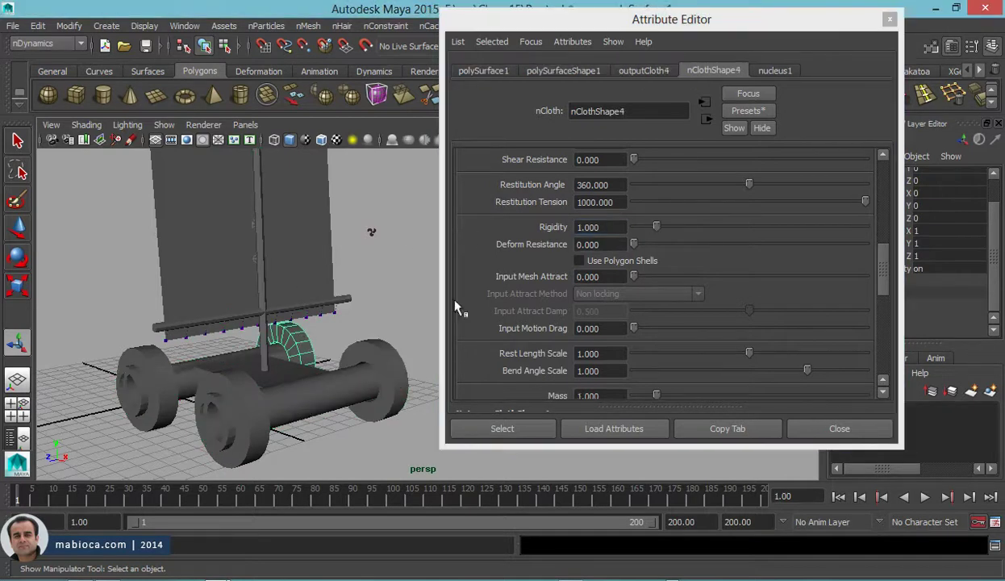
pyautogui.doubleClick(611, 228)
pyautogui.write('10')
pyautogui.press('Return')
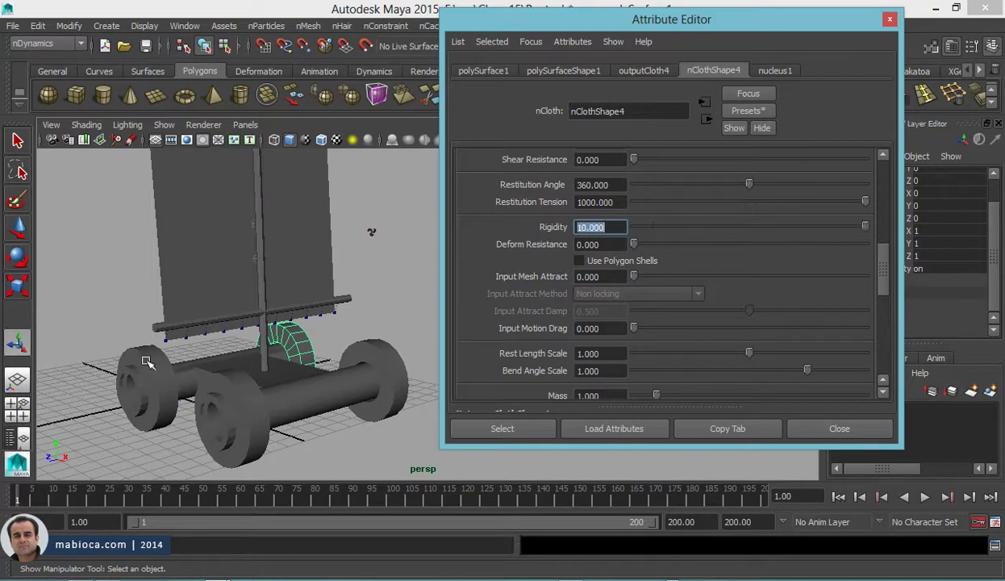
pyautogui.click(146, 361)
pyautogui.press('Return')
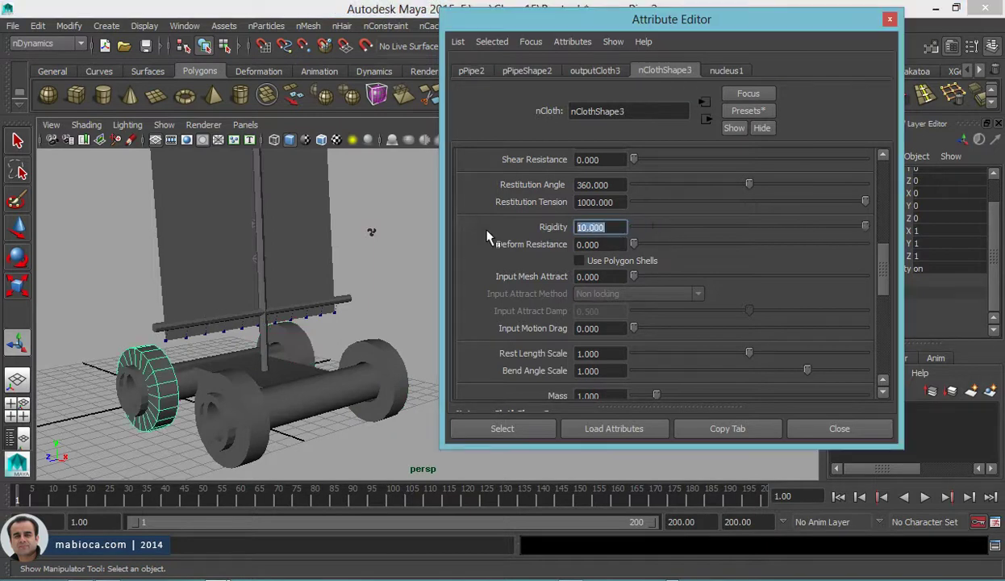
pyautogui.click(248, 379)
pyautogui.write('0')
pyautogui.press('Return')
# - Set nCloth Mass to 10 on the front, pPipe4, far and left wheels
pyautogui.scroll(-2, 619, 320)
pyautogui.scroll(1, 622, 342)
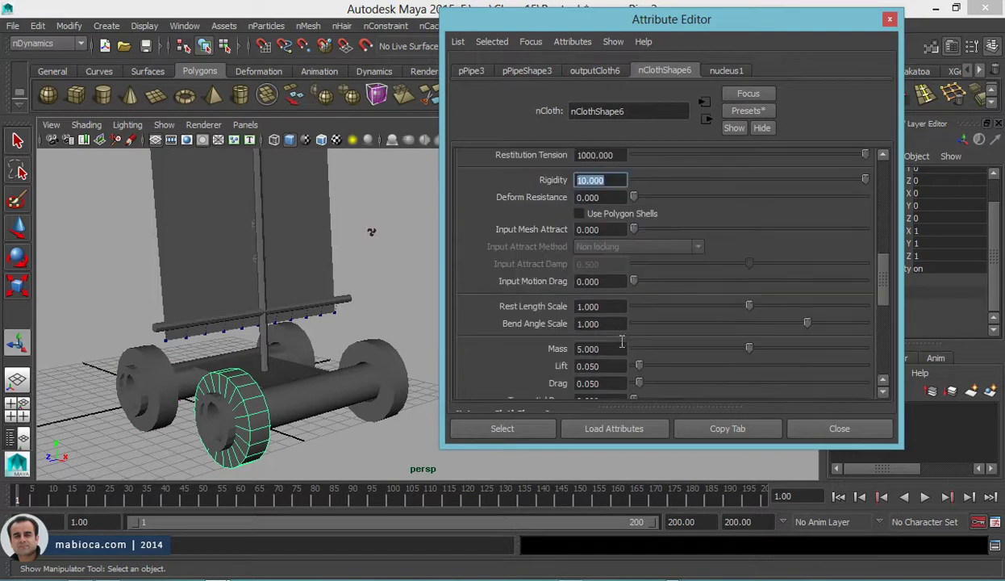
pyautogui.doubleClick(616, 347)
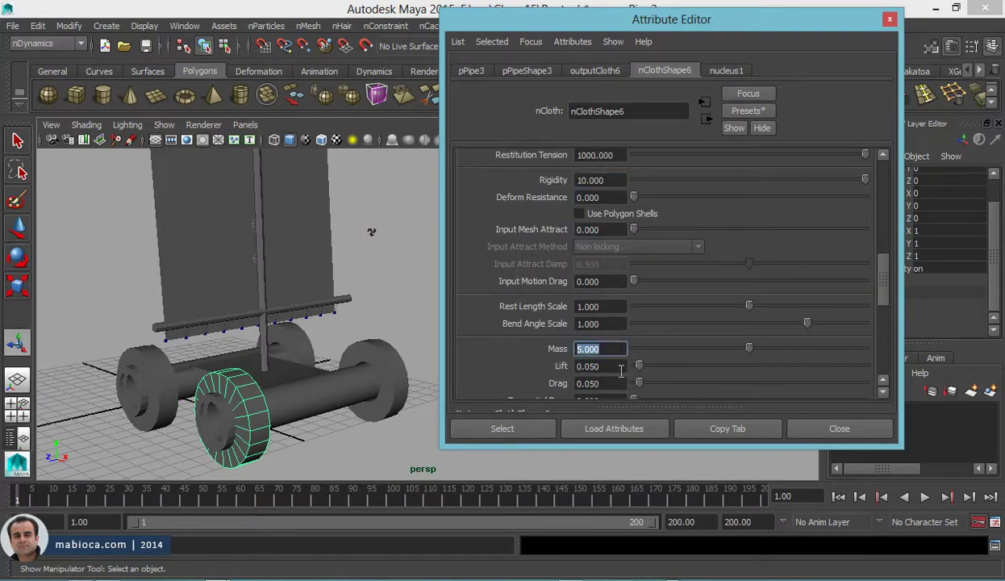
pyautogui.write('10')
pyautogui.click(373, 345)
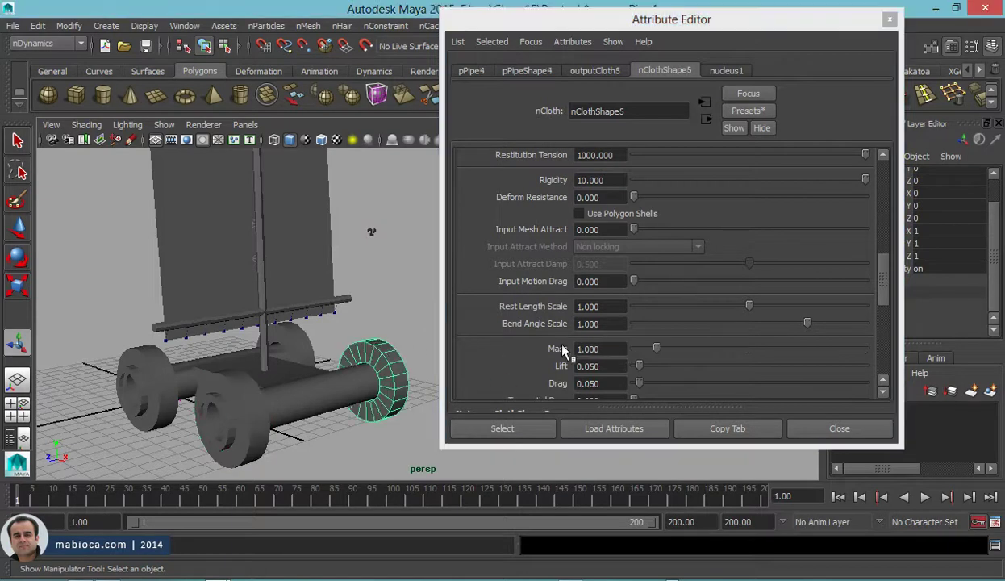
pyautogui.press('Return')
pyautogui.click(290, 343)
pyautogui.doubleClick(596, 348)
pyautogui.write('10')
pyautogui.press('Return')
pyautogui.click(157, 348)
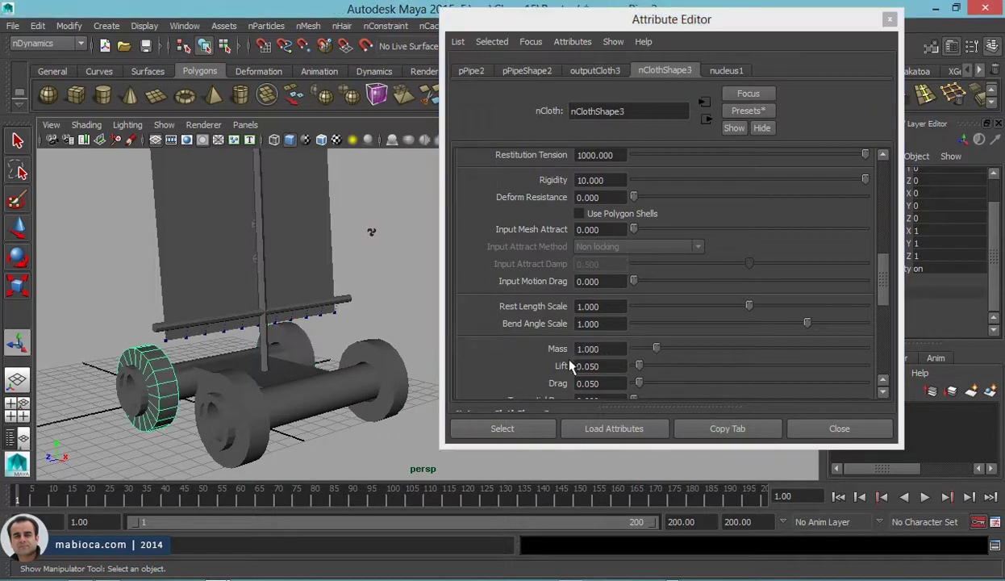
pyautogui.doubleClick(597, 348)
pyautogui.write('10')
# - Set the axle-and-pole mesh's Rigidity to 10 and view the nucleus1 solver settings
pyautogui.click(361, 376)
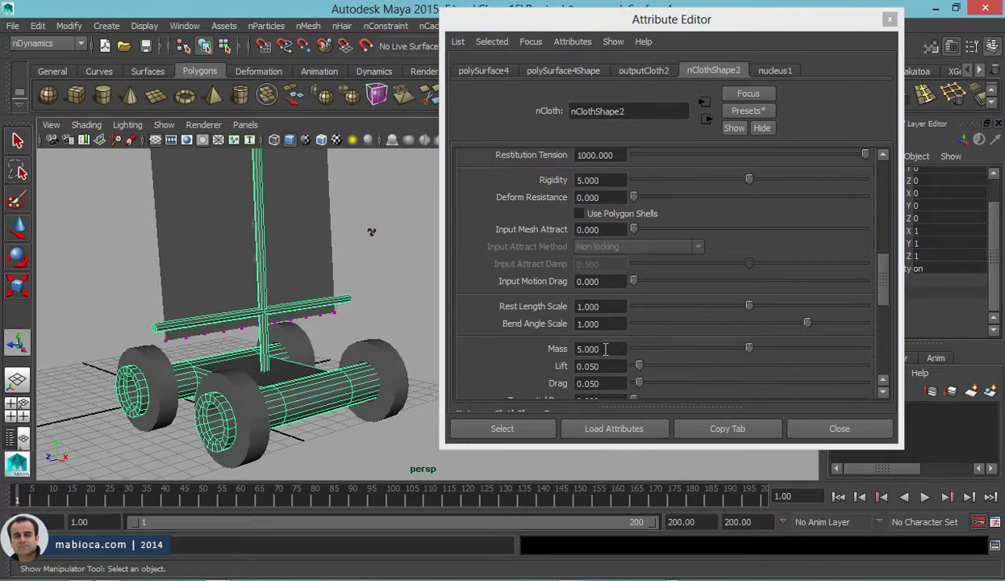
pyautogui.doubleClick(597, 180)
pyautogui.write('10')
pyautogui.press('Return')
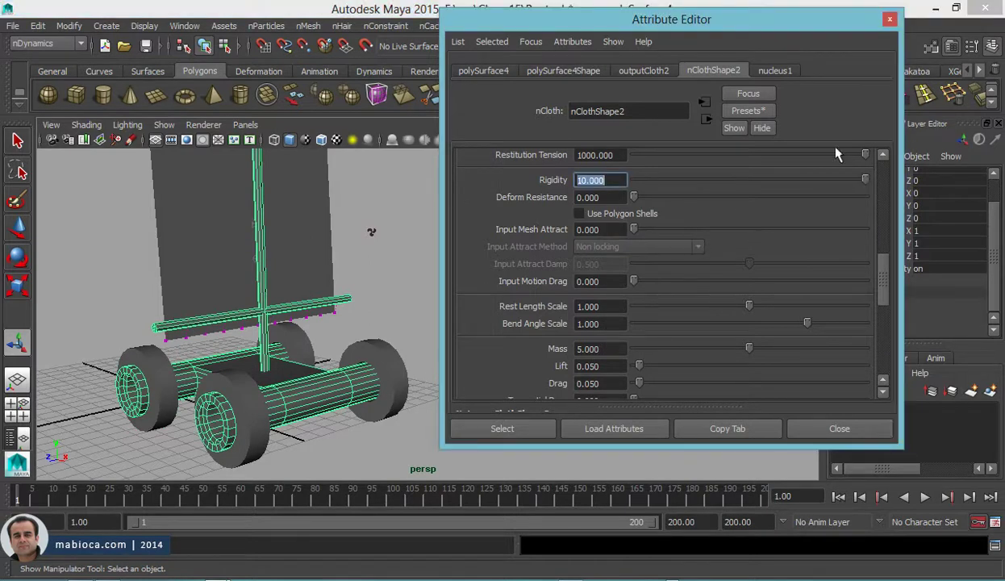
pyautogui.click(775, 70)
pyautogui.scroll(-2, 606, 360)
# - Move the camera closer to the cart and close the Attribute Editor
pyautogui.scroll(-1, 606, 359)
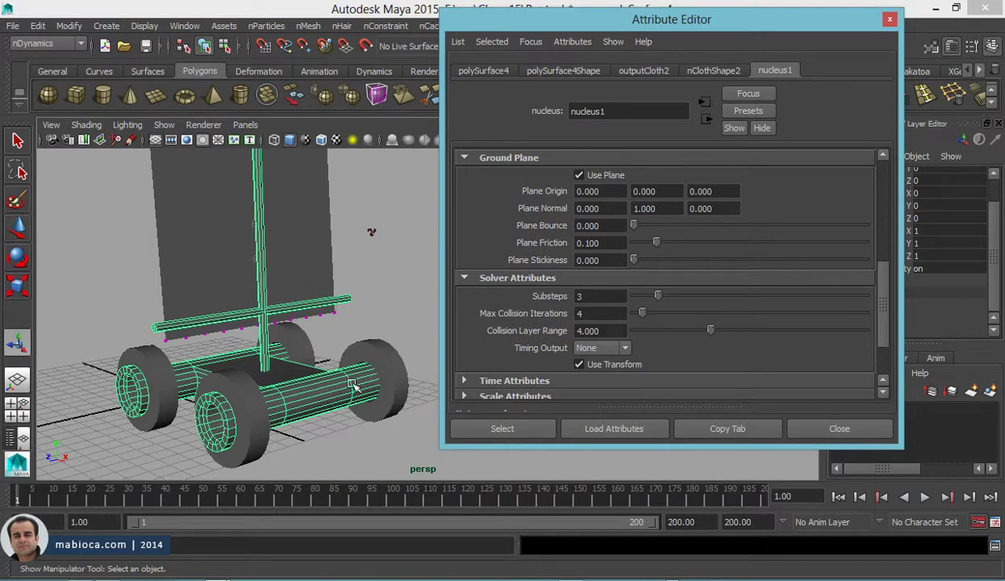
pyautogui.keyDown('alt'); pyautogui.moveTo(176, 420); pyautogui.dragTo(242, 387); pyautogui.keyUp('alt')
pyautogui.keyDown('alt'); pyautogui.moveTo(242, 388); pyautogui.dragTo(306, 379, button='middle'); pyautogui.keyUp('alt')
pyautogui.keyDown('alt'); pyautogui.moveTo(307, 379); pyautogui.dragTo(495, 416, button='right'); pyautogui.keyUp('alt')
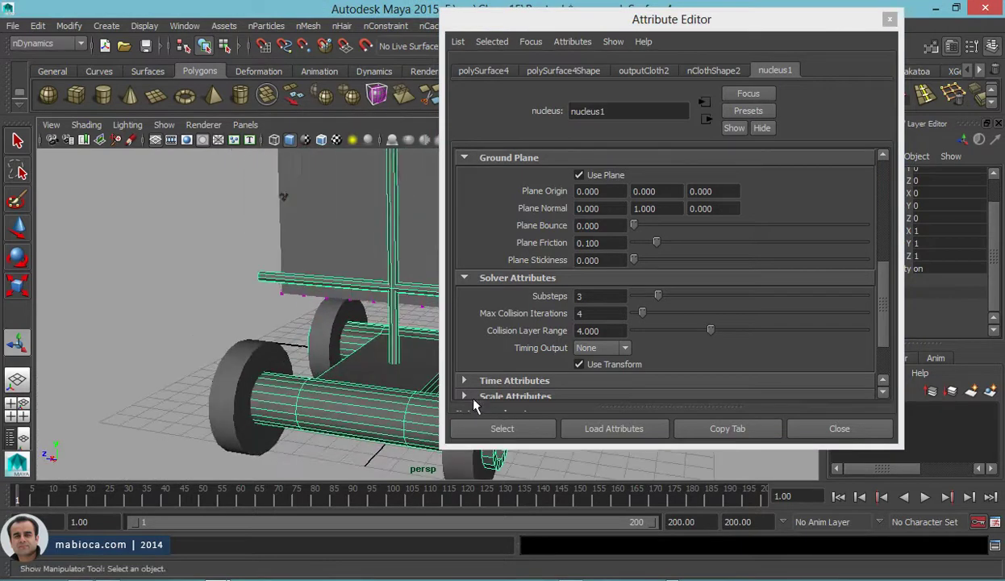
pyautogui.click(817, 429)
pyautogui.click(817, 429)
pyautogui.moveTo(836, 495)
pyautogui.keyDown('alt'); pyautogui.mouseDown()
pyautogui.moveTo(572, 385)
pyautogui.moveTo(389, 397)
pyautogui.mouseUp(); pyautogui.keyUp('alt')
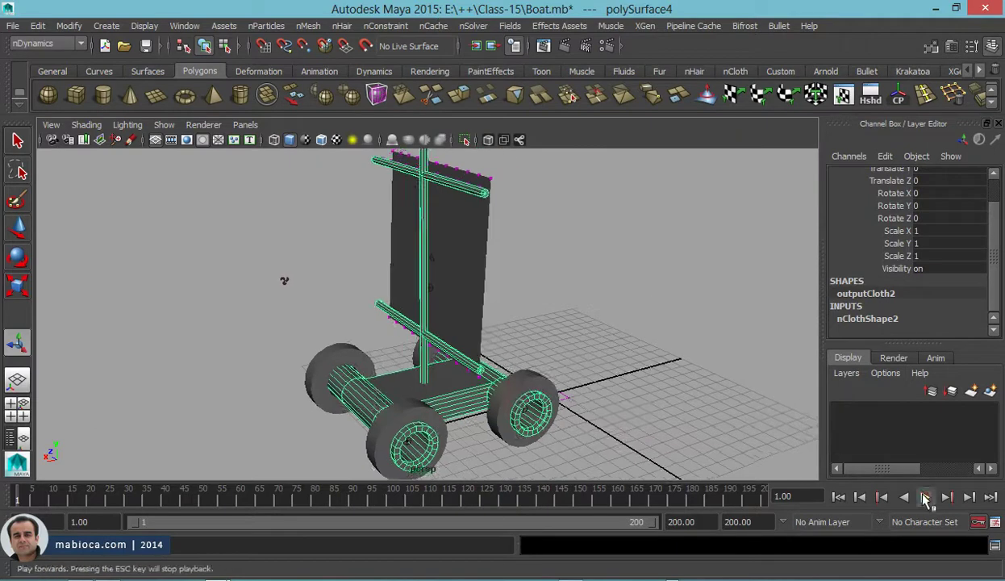
# - Play the simulation with wireframe on shaded, orbiting to watch the sail billow
pyautogui.click(924, 497)
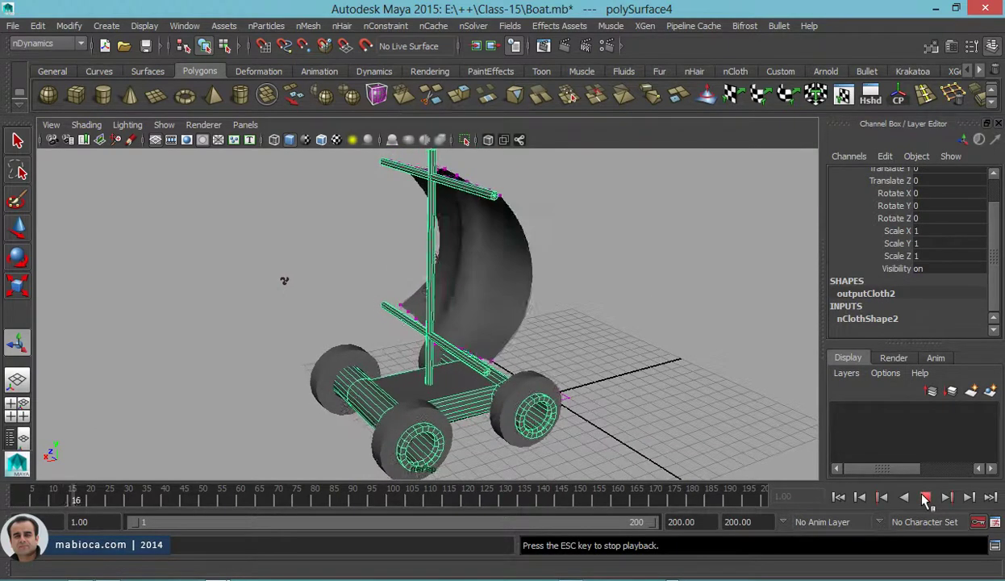
pyautogui.click(321, 141)
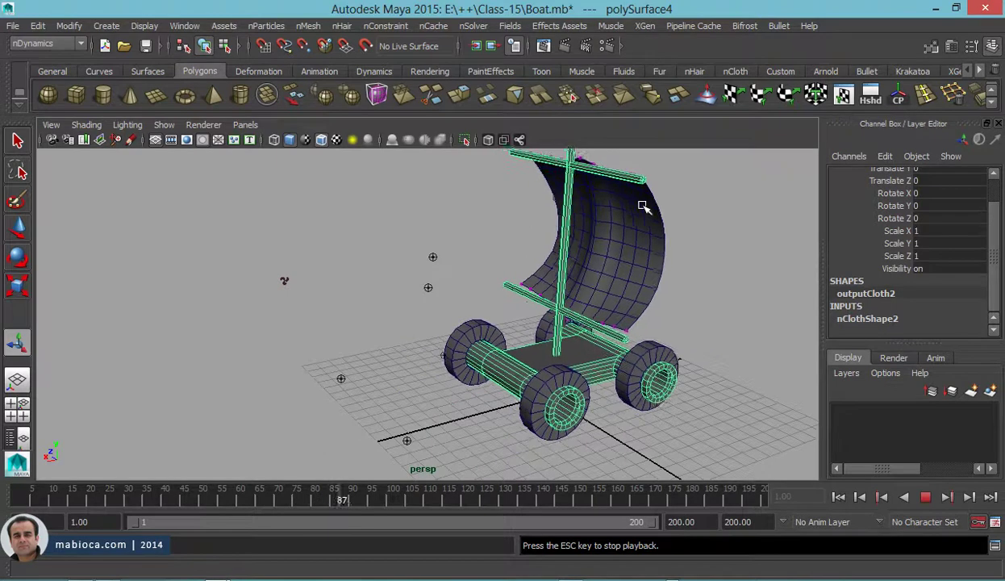
pyautogui.moveTo(644, 206)
pyautogui.keyDown('alt'); pyautogui.mouseDown()
pyautogui.moveTo(625, 274)
pyautogui.moveTo(523, 287)
pyautogui.mouseUp(); pyautogui.keyUp('alt')
pyautogui.moveTo(522, 287)
pyautogui.keyDown('alt'); pyautogui.mouseDown(button='right')
pyautogui.moveTo(438, 278)
pyautogui.moveTo(424, 260)
pyautogui.mouseUp(button='right'); pyautogui.keyUp('alt')
pyautogui.keyDown('alt'); pyautogui.moveTo(423, 259); pyautogui.dragTo(414, 253); pyautogui.keyUp('alt')
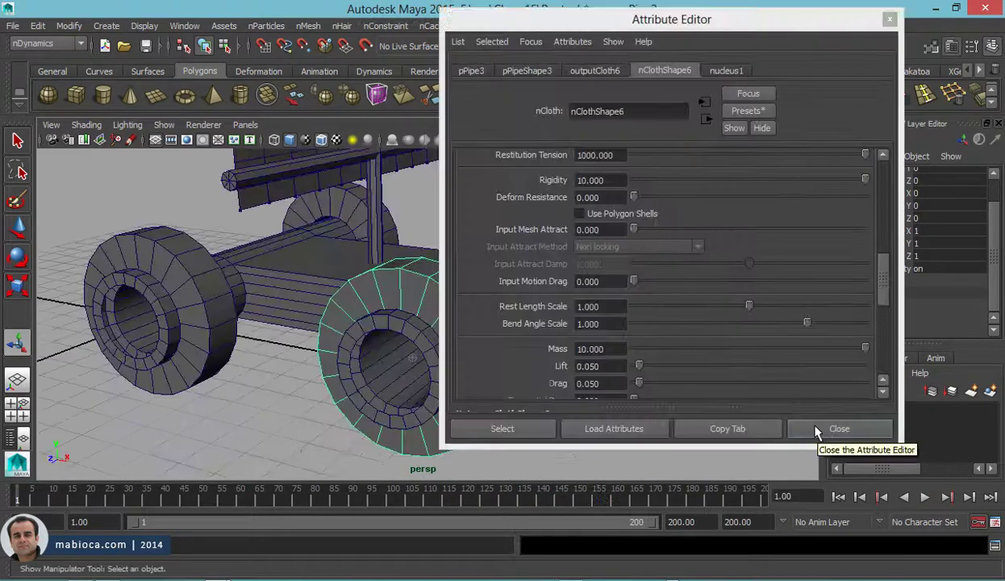
# - Set nucleus1 Plane Stickiness to 0.407 and close the Attribute Editor
pyautogui.click(726, 70)
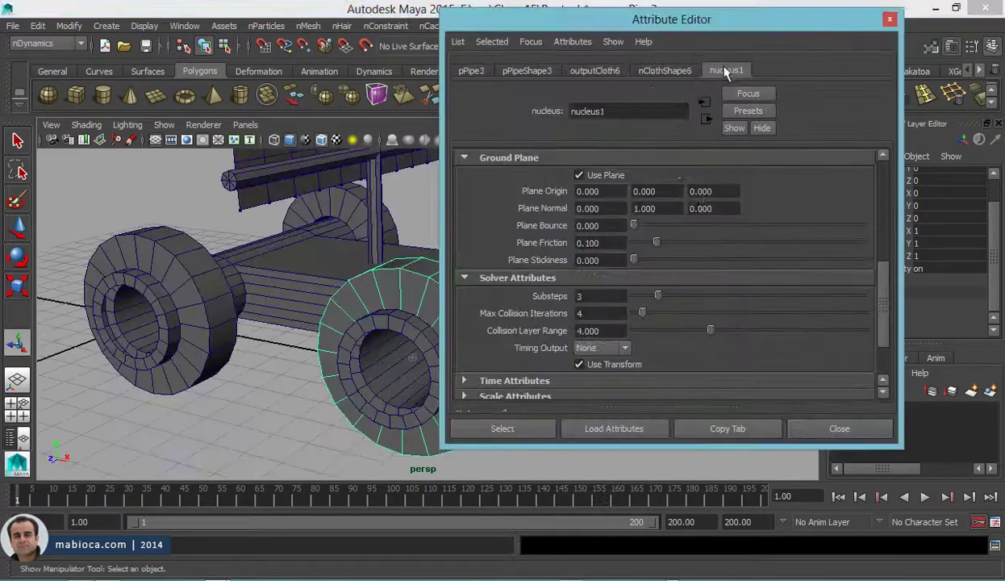
pyautogui.scroll(2, 645, 306)
pyautogui.scroll(3, 654, 283)
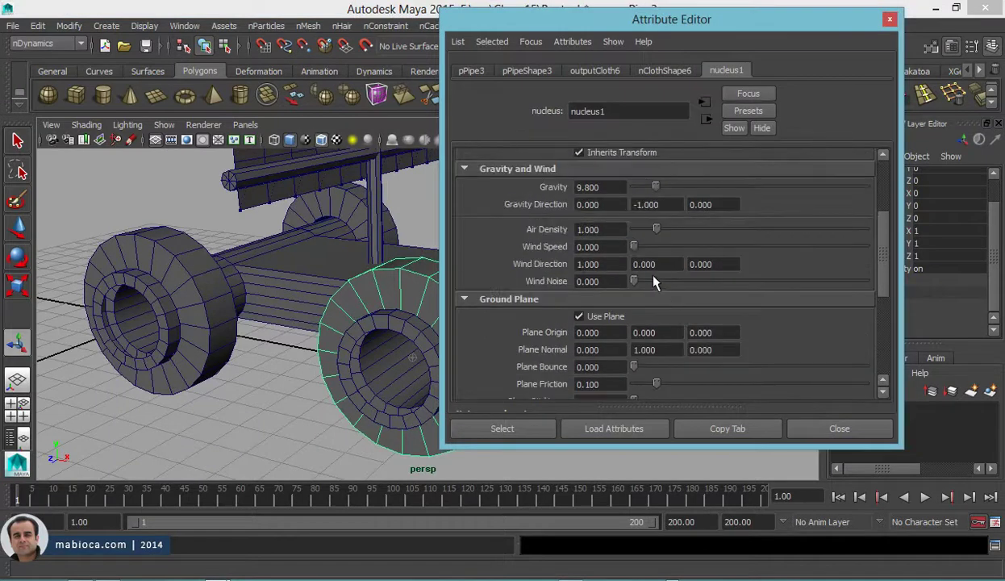
pyautogui.scroll(3, 649, 278)
pyautogui.scroll(-5, 673, 293)
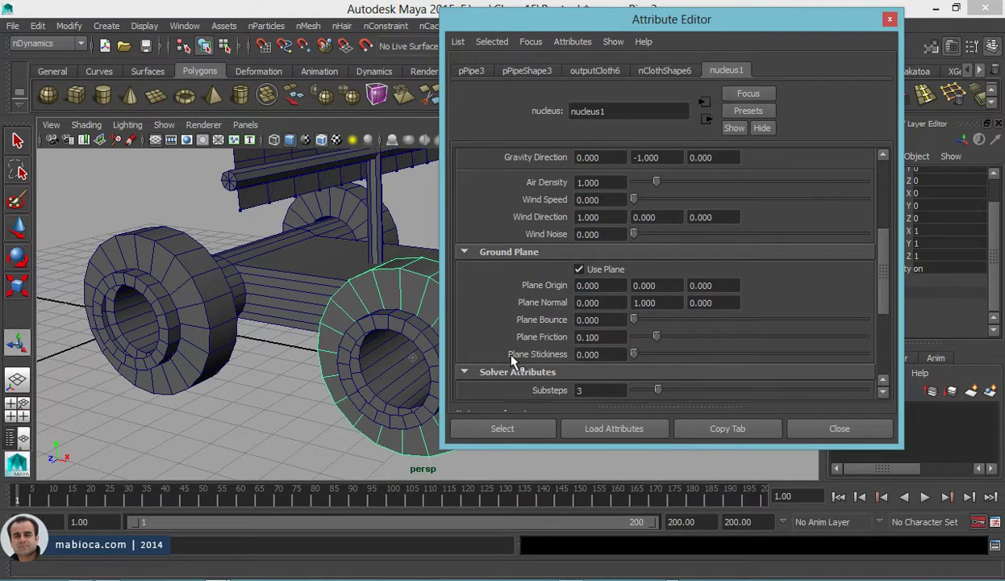
pyautogui.moveTo(635, 354)
pyautogui.mouseDown()
pyautogui.moveTo(681, 355)
pyautogui.moveTo(498, 352)
pyautogui.mouseUp()
pyautogui.click(839, 428)
pyautogui.keyDown('alt'); pyautogui.moveTo(497, 352); pyautogui.dragTo(404, 313, button='middle'); pyautogui.keyUp('alt')
# - Zoom in and out on the front wheel where it meets the axle
pyautogui.scroll(3, 484, 313)
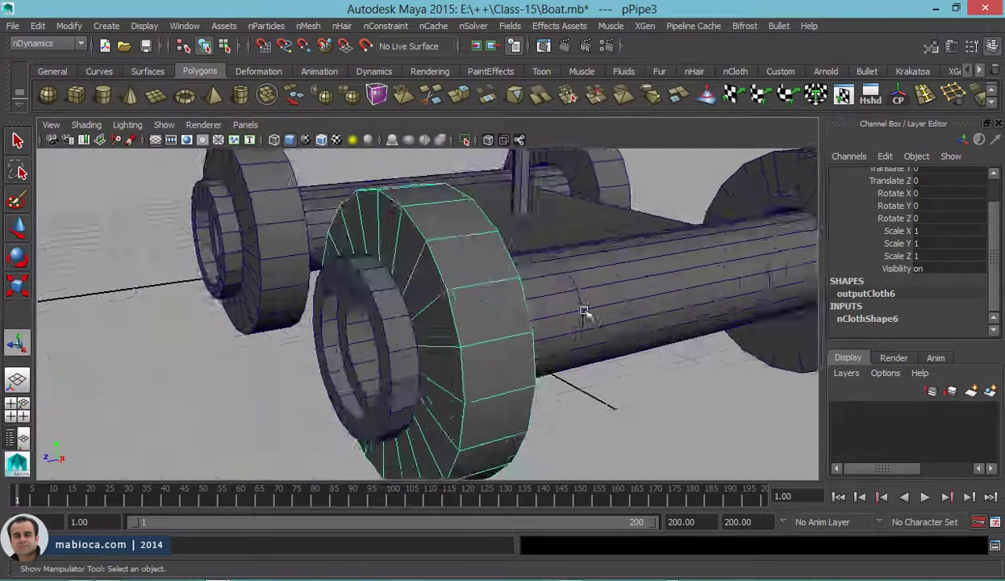
pyautogui.scroll(3, 287, 274)
pyautogui.scroll(3, 747, 350)
pyautogui.scroll(3, 344, 277)
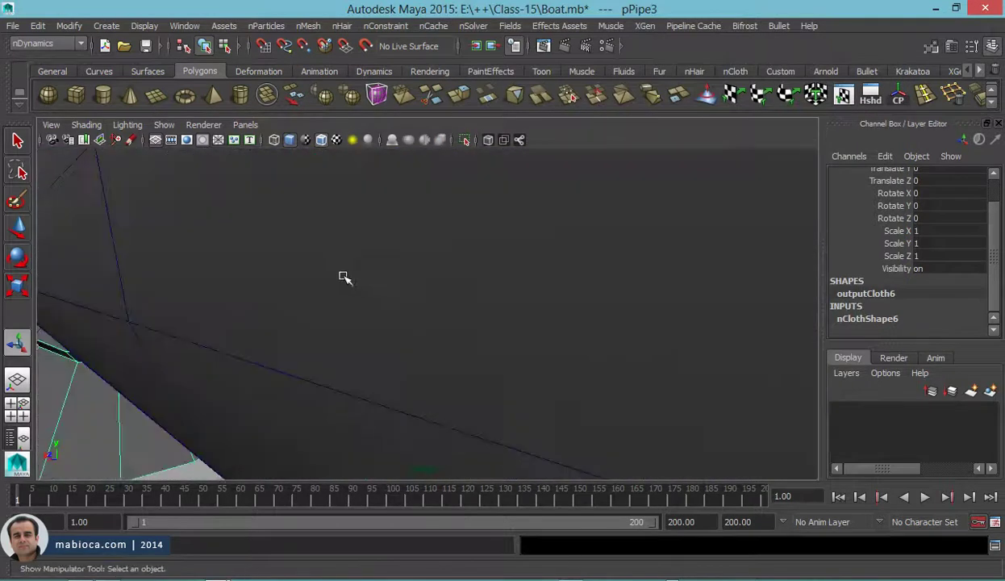
pyautogui.scroll(-3, 344, 277)
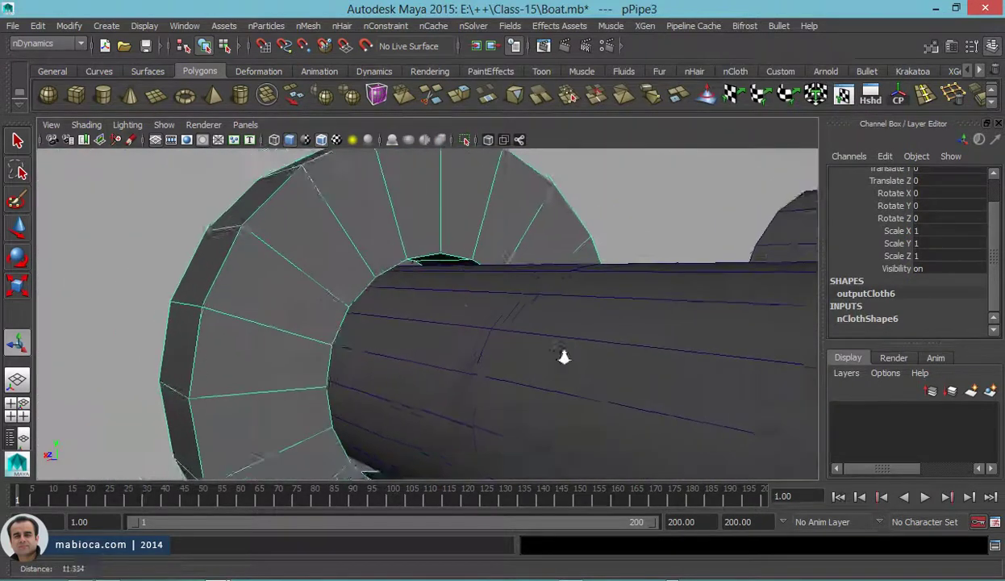
pyautogui.scroll(-1, 566, 354)
pyautogui.scroll(-1, 477, 299)
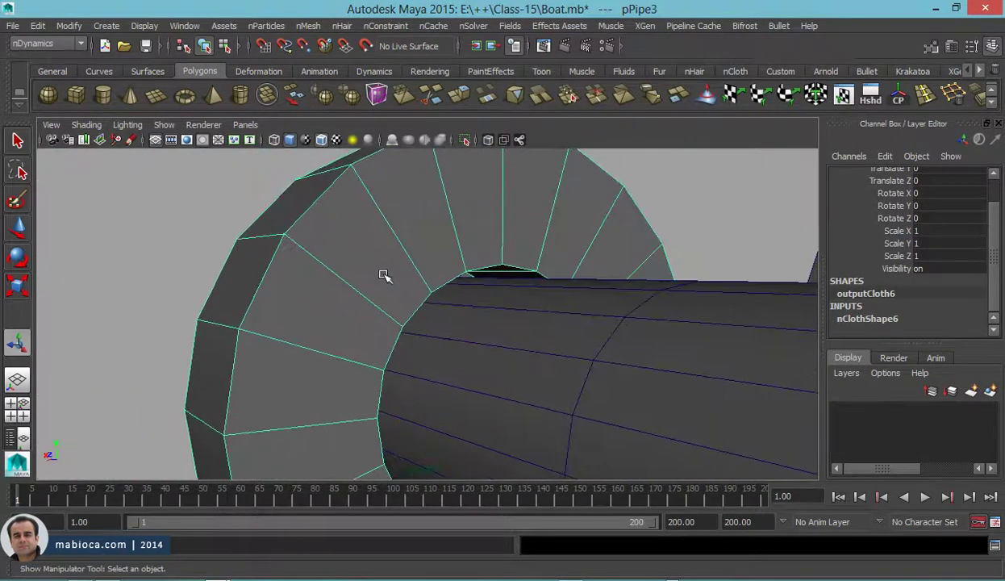
pyautogui.scroll(2, 476, 297)
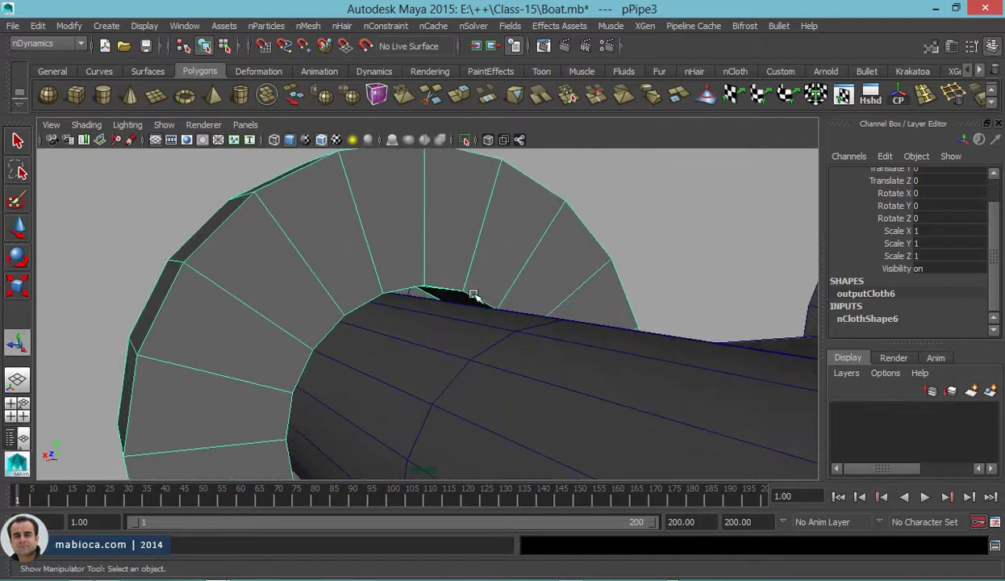
pyautogui.scroll(-5, 305, 273)
pyautogui.scroll(1, 563, 317)
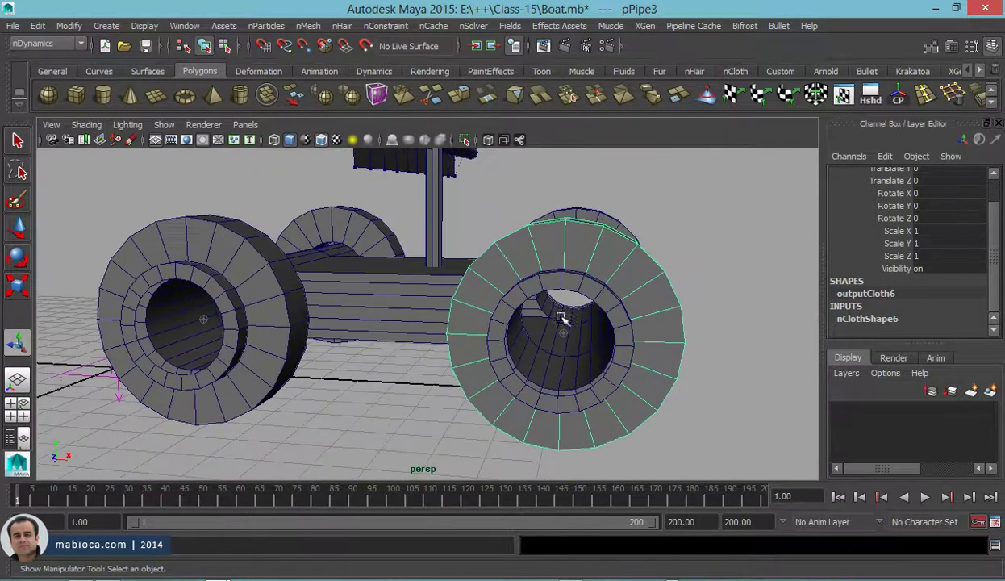
# - Orbit to see both right-side wheels and reopen the wheel's nClothShape6 settings
pyautogui.keyDown('alt'); pyautogui.moveTo(517, 310); pyautogui.dragTo(503, 287); pyautogui.keyUp('alt')
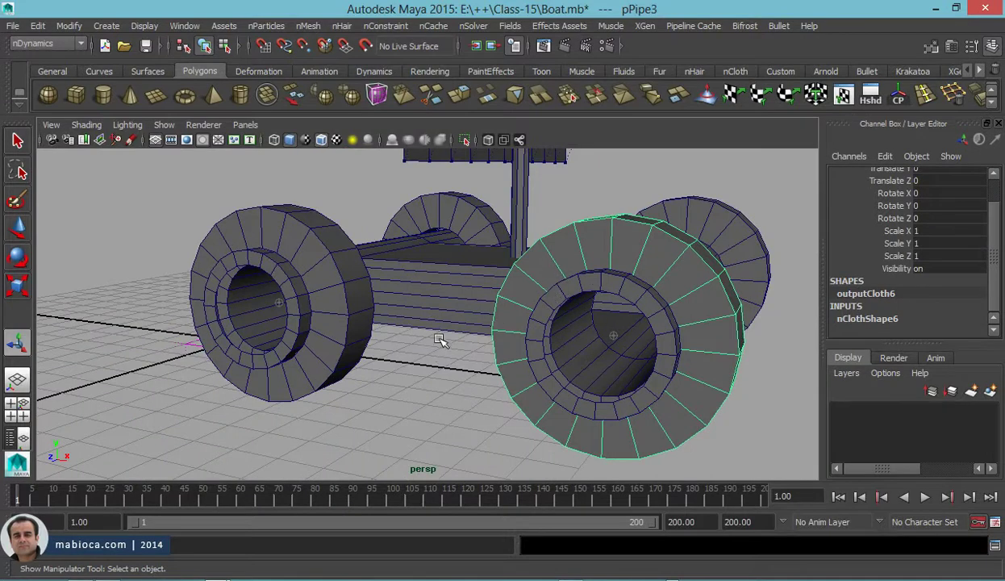
pyautogui.hotkey('ctrl', 'a')
pyautogui.scroll(3, 756, 251)
# - Set nucleus1 Plane Friction to 0.403 and Plane Stickiness to 1.308
pyautogui.scroll(2, 755, 251)
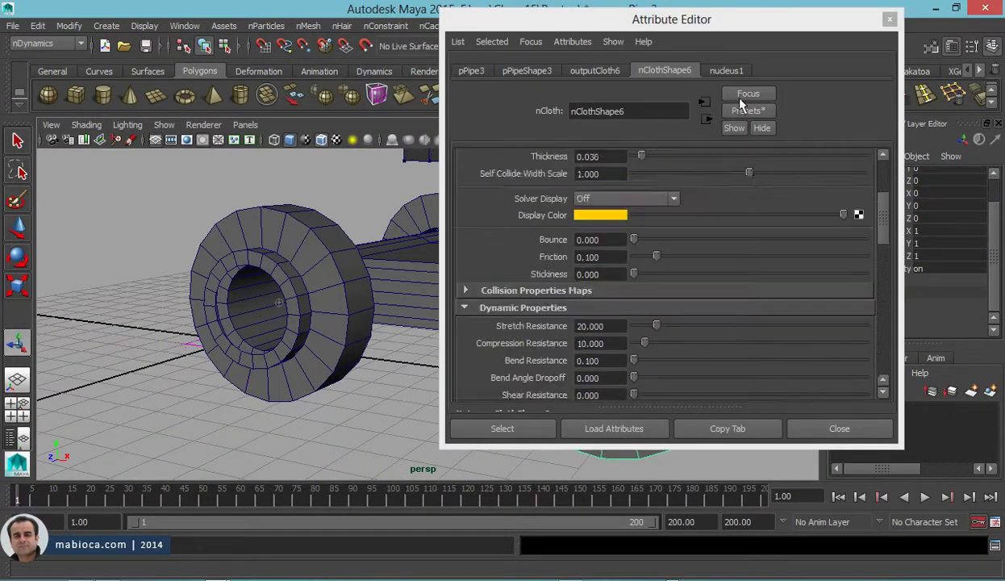
pyautogui.click(726, 70)
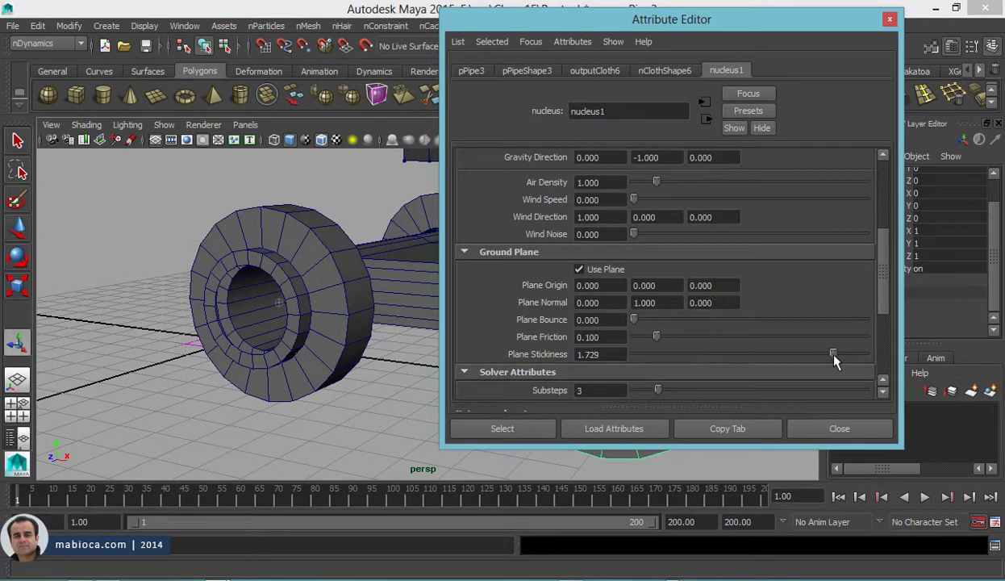
pyautogui.moveTo(792, 355); pyautogui.dragTo(784, 354)
pyautogui.keyDown('alt'); pyautogui.moveTo(198, 269); pyautogui.dragTo(161, 262, button='middle'); pyautogui.keyUp('alt')
pyautogui.moveTo(656, 336); pyautogui.dragTo(724, 339)
# - Pan to show both wheels and the axle, and bring back the wheel's nCloth settings
pyautogui.keyDown('alt'); pyautogui.moveTo(325, 316); pyautogui.dragTo(135, 314, button='middle'); pyautogui.keyUp('alt')
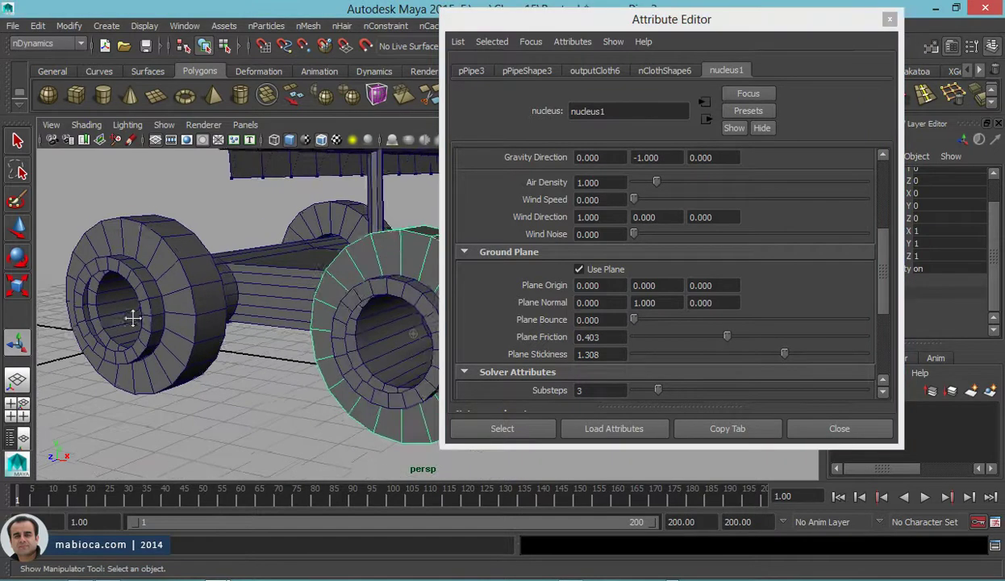
pyautogui.click(346, 249)
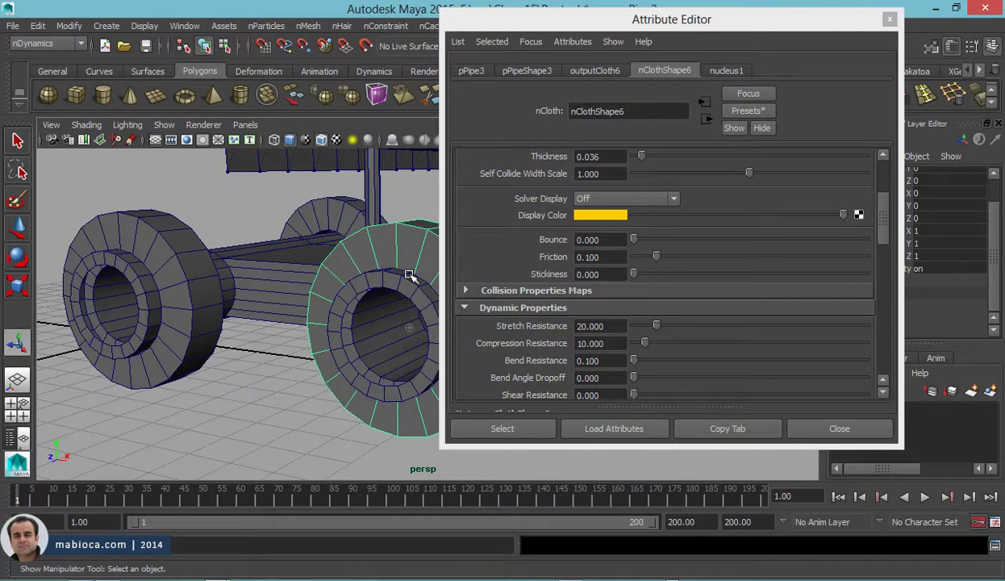
pyautogui.moveTo(321, 336)
pyautogui.keyDown('alt'); pyautogui.mouseDown()
pyautogui.moveTo(224, 314)
pyautogui.moveTo(250, 313)
pyautogui.moveTo(193, 289)
pyautogui.moveTo(176, 301)
pyautogui.moveTo(130, 238)
pyautogui.mouseUp(); pyautogui.keyUp('alt')
# - Select the axle and set its Solver Display to Collision Thickness, viewing it up close
pyautogui.click(381, 327)
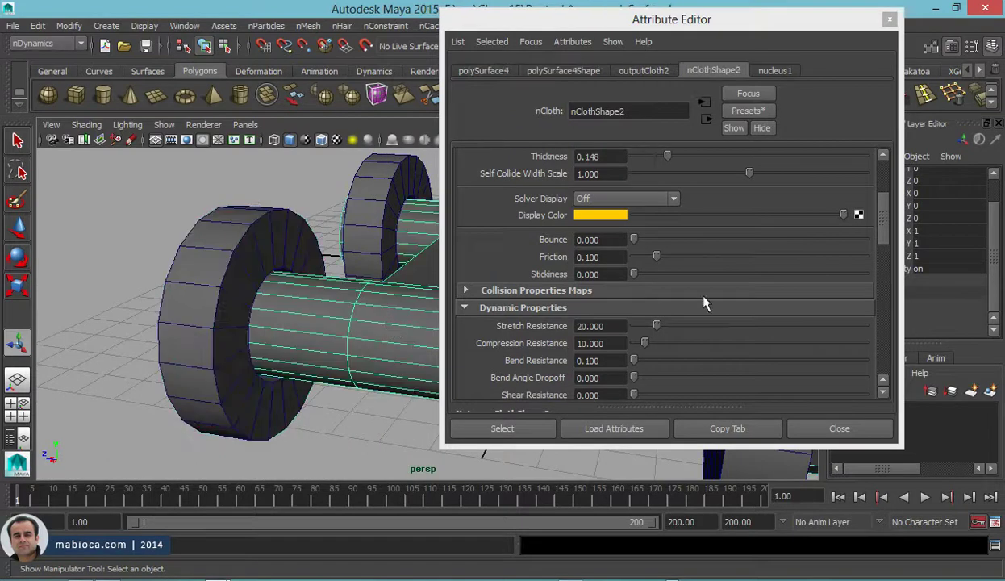
pyautogui.click(618, 200)
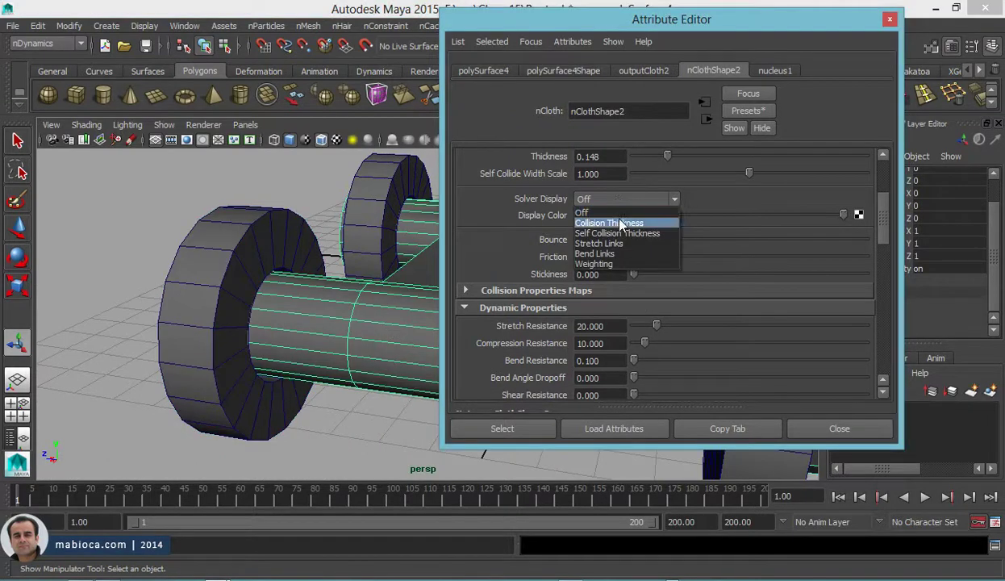
pyautogui.click(619, 223)
pyautogui.keyDown('alt'); pyautogui.moveTo(285, 319); pyautogui.dragTo(273, 285); pyautogui.keyUp('alt')
pyautogui.keyDown('alt'); pyautogui.moveTo(273, 284); pyautogui.dragTo(477, 310, button='right'); pyautogui.keyUp('alt')
pyautogui.moveTo(377, 189)
pyautogui.keyDown('alt'); pyautogui.mouseDown()
pyautogui.moveTo(285, 230)
pyautogui.moveTo(323, 203)
pyautogui.moveTo(327, 250)
pyautogui.moveTo(318, 246)
pyautogui.mouseUp(); pyautogui.keyUp('alt')
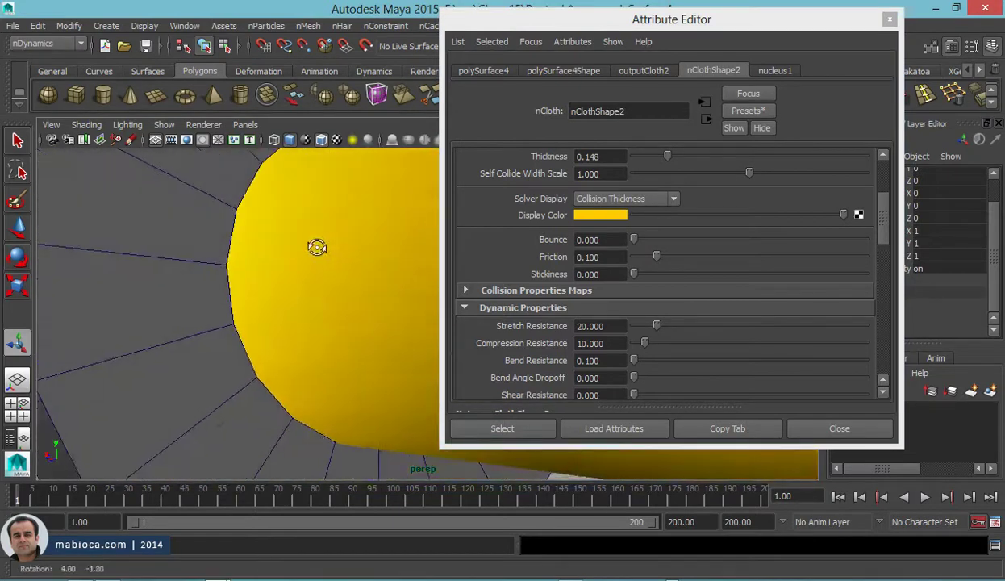
pyautogui.scroll(3, 642, 257)
# - Try a Self Collide Width Scale of 0.5 on the axle cloth
pyautogui.doubleClick(600, 267)
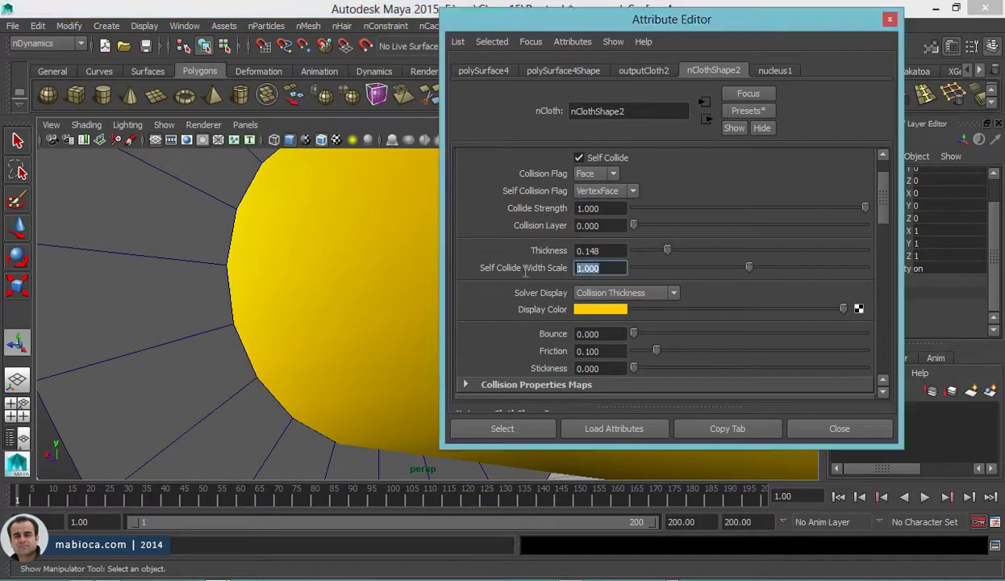
pyautogui.write('.5')
pyautogui.press('Return')
pyautogui.moveTo(307, 273)
pyautogui.keyDown('alt'); pyautogui.mouseDown()
pyautogui.moveTo(359, 262)
pyautogui.moveTo(241, 290)
pyautogui.moveTo(271, 267)
pyautogui.mouseUp(); pyautogui.keyUp('alt')
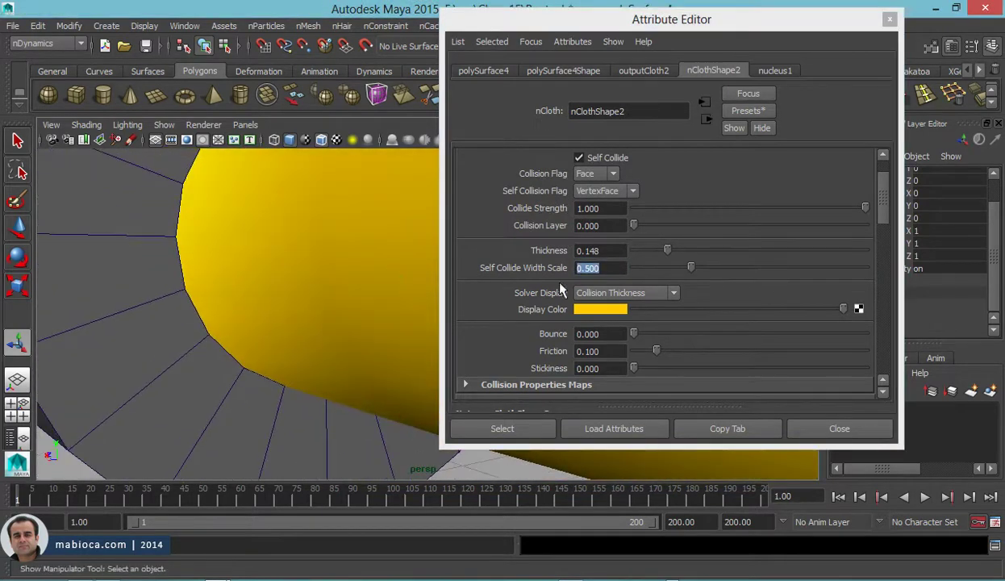
pyautogui.click(594, 268)
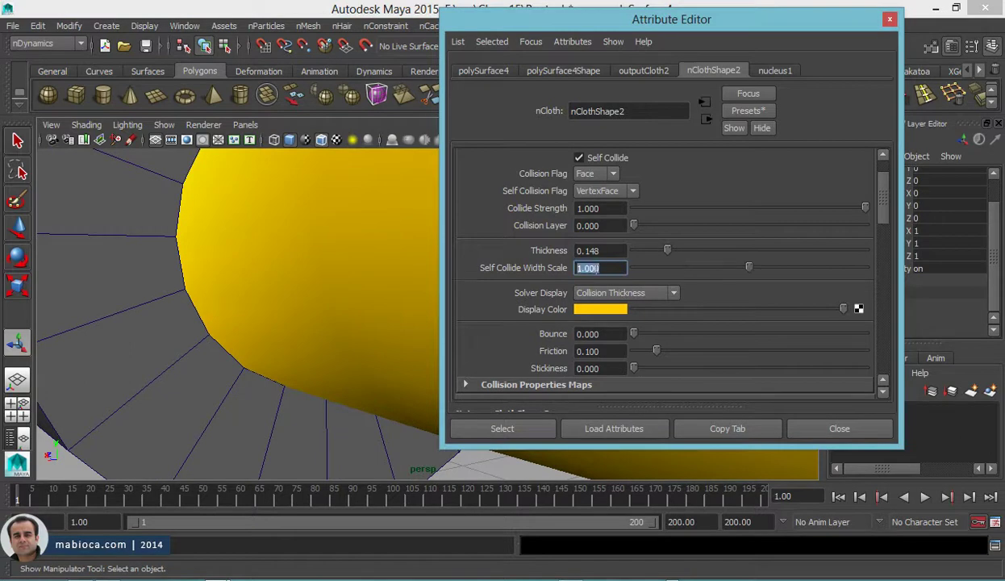
# - Reduce the axle cloth Thickness from 0.148 down to 0.025
pyautogui.moveTo(667, 251); pyautogui.dragTo(654, 254)
pyautogui.moveTo(420, 274)
pyautogui.keyDown('alt'); pyautogui.mouseDown()
pyautogui.moveTo(230, 309)
pyautogui.moveTo(220, 265)
pyautogui.mouseUp(); pyautogui.keyUp('alt')
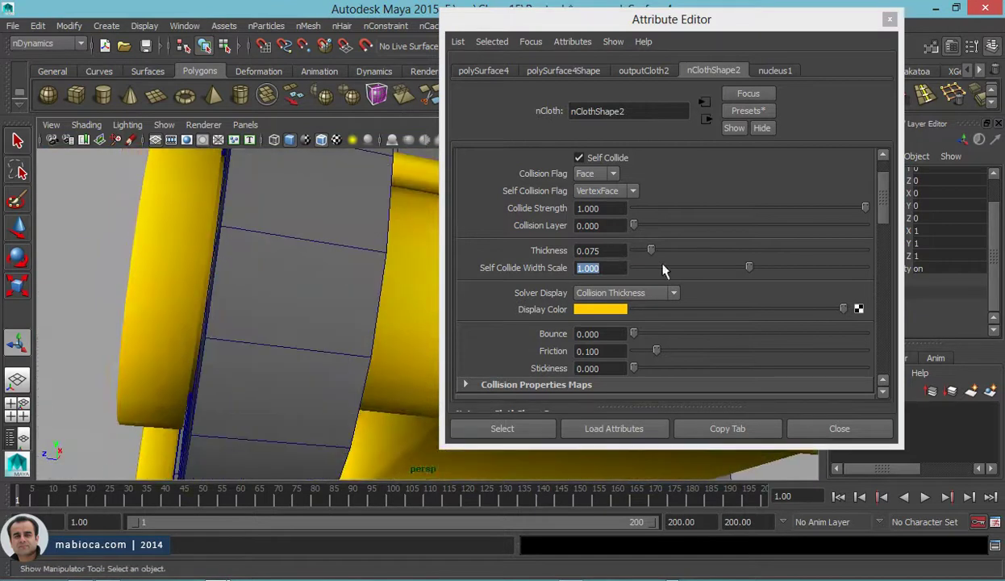
pyautogui.moveTo(653, 253); pyautogui.dragTo(623, 251)
pyautogui.write('5')
pyautogui.press('Return')
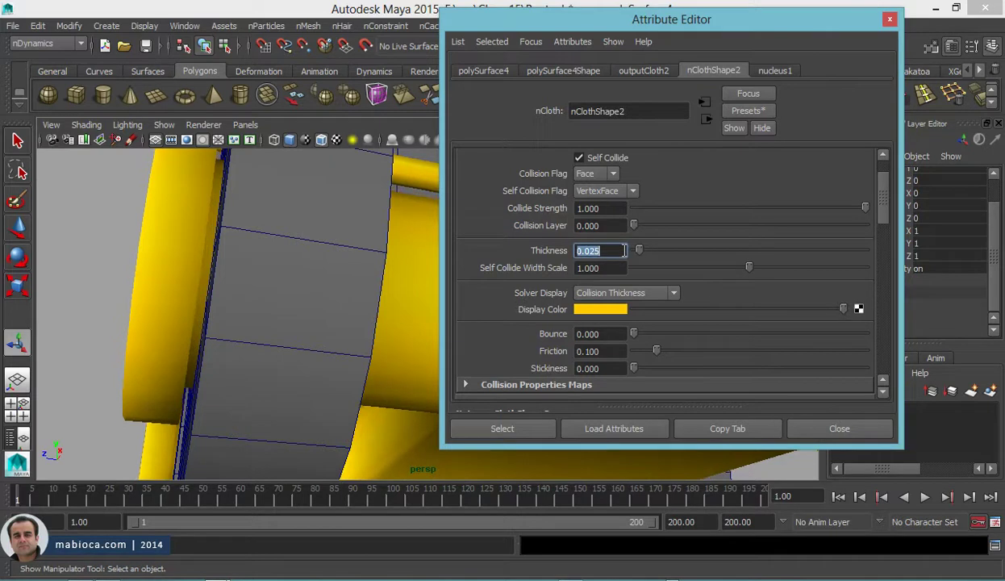
pyautogui.moveTo(85, 276)
pyautogui.keyDown('alt'); pyautogui.mouseDown()
pyautogui.moveTo(196, 292)
pyautogui.moveTo(107, 343)
pyautogui.moveTo(135, 354)
pyautogui.moveTo(101, 352)
pyautogui.moveTo(86, 310)
pyautogui.moveTo(29, 335)
pyautogui.moveTo(83, 352)
pyautogui.moveTo(182, 362)
pyautogui.mouseUp(); pyautogui.keyUp('alt')
# - Show the wheel pipe's Collision Thickness and inspect the torus up close
pyautogui.click(364, 270)
pyautogui.click(600, 293)
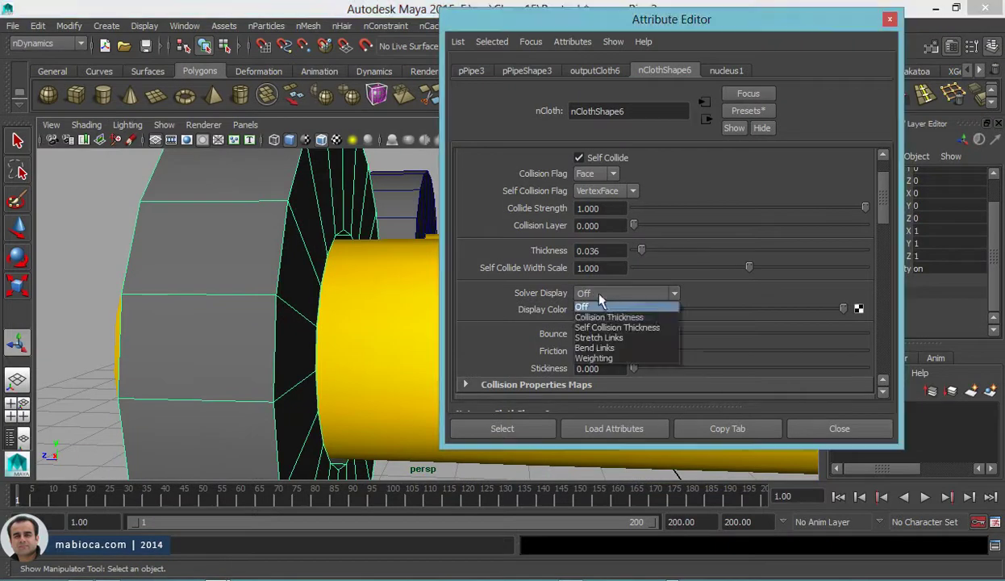
pyautogui.click(614, 322)
pyautogui.moveTo(306, 306)
pyautogui.keyDown('alt'); pyautogui.mouseDown()
pyautogui.moveTo(265, 313)
pyautogui.moveTo(212, 288)
pyautogui.moveTo(359, 301)
pyautogui.moveTo(370, 291)
pyautogui.moveTo(251, 293)
pyautogui.moveTo(189, 278)
pyautogui.moveTo(278, 302)
pyautogui.moveTo(214, 246)
pyautogui.moveTo(153, 254)
pyautogui.moveTo(202, 254)
pyautogui.moveTo(285, 280)
pyautogui.moveTo(307, 300)
pyautogui.moveTo(246, 289)
pyautogui.mouseUp(); pyautogui.keyUp('alt')
pyautogui.keyDown('alt'); pyautogui.moveTo(247, 290); pyautogui.dragTo(229, 339, button='middle'); pyautogui.keyUp('alt')
pyautogui.keyDown('alt'); pyautogui.moveTo(229, 339); pyautogui.dragTo(202, 307); pyautogui.keyUp('alt')
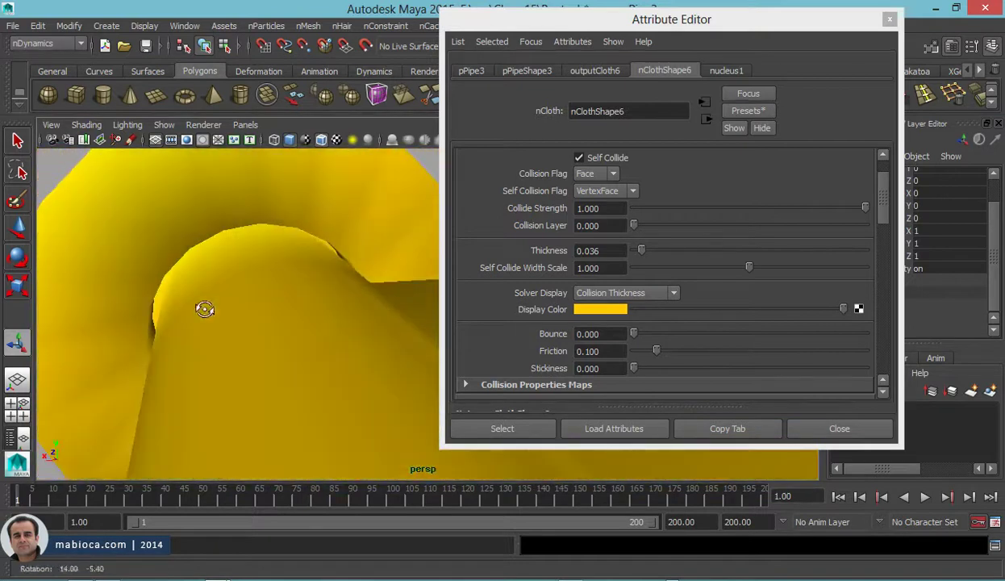
# - Set the wheel's Solver Display back to Off and zoom out to the cart
pyautogui.click(626, 293)
pyautogui.click(613, 307)
pyautogui.moveTo(269, 313)
pyautogui.keyDown('alt'); pyautogui.mouseDown(button='right')
pyautogui.moveTo(127, 291)
pyautogui.moveTo(286, 297)
pyautogui.mouseUp(button='right'); pyautogui.keyUp('alt')
pyautogui.moveTo(286, 297)
pyautogui.keyDown('alt'); pyautogui.mouseDown()
pyautogui.moveTo(267, 315)
pyautogui.moveTo(287, 341)
pyautogui.mouseUp(); pyautogui.keyUp('alt')
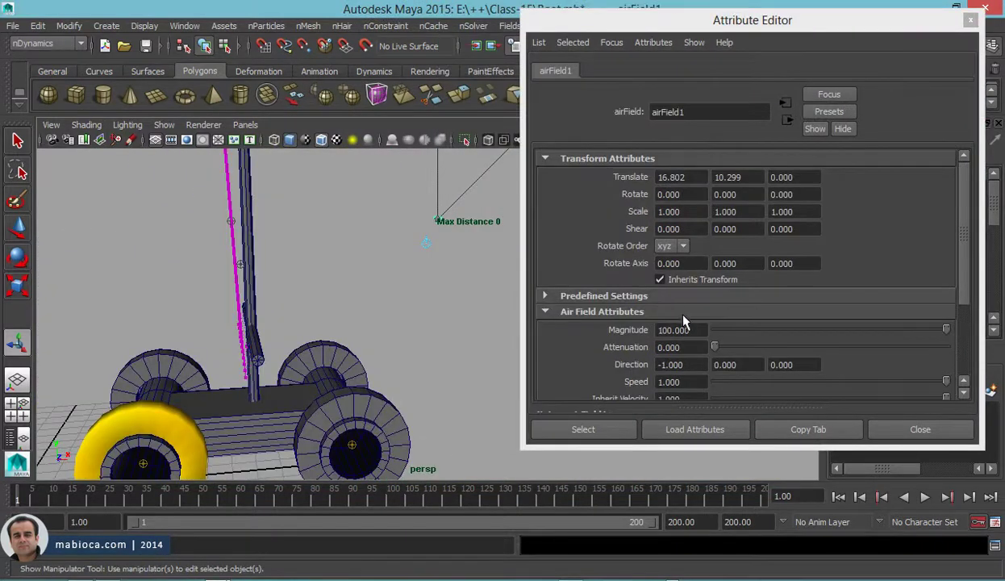
# - Set airField1 Magnitude to 0
pyautogui.moveTo(795, 339); pyautogui.dragTo(730, 345)
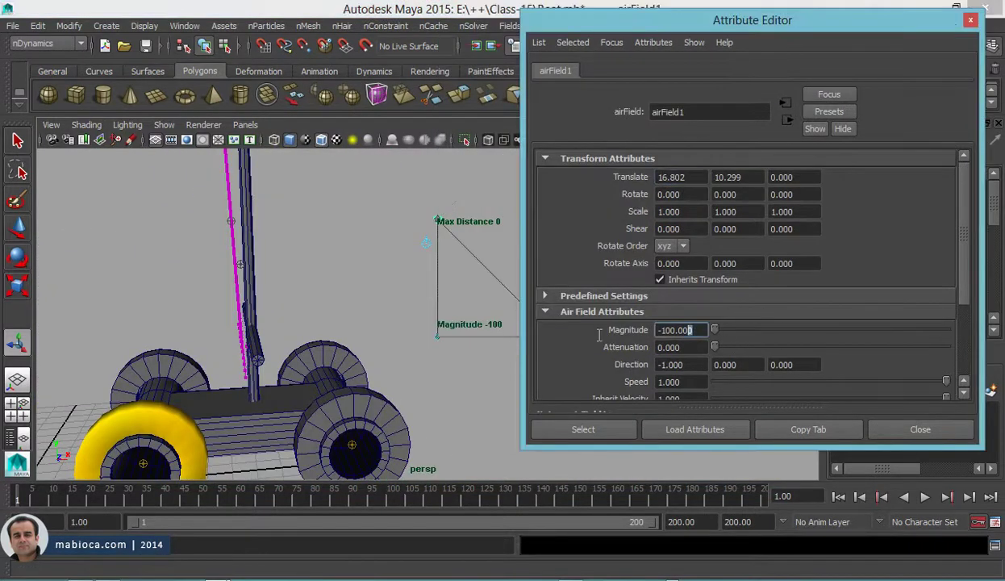
pyautogui.write('0')
pyautogui.press('Return')
pyautogui.click(916, 429)
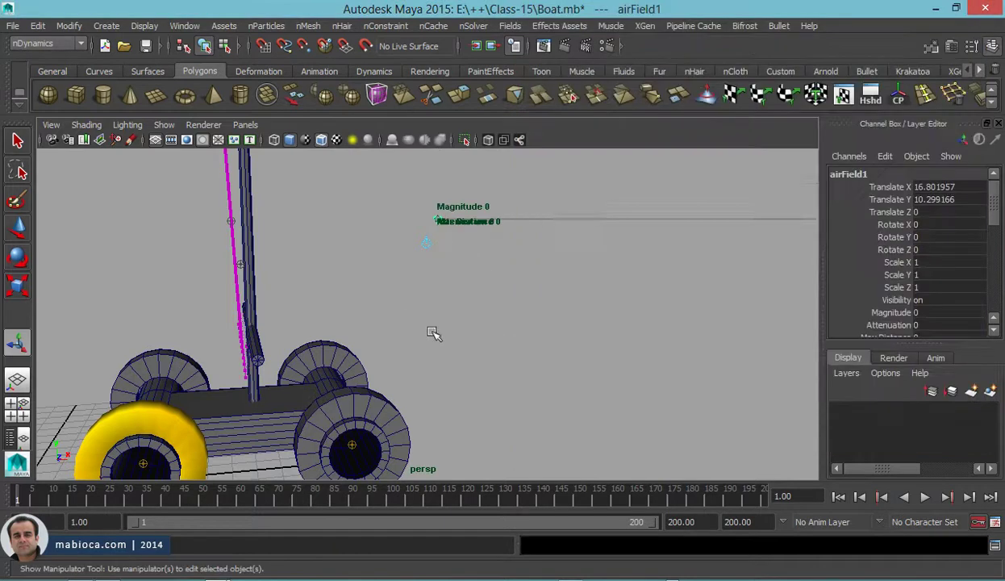
# - Play the simulation from the start twice, stopping around frame 68
pyautogui.click(924, 497)
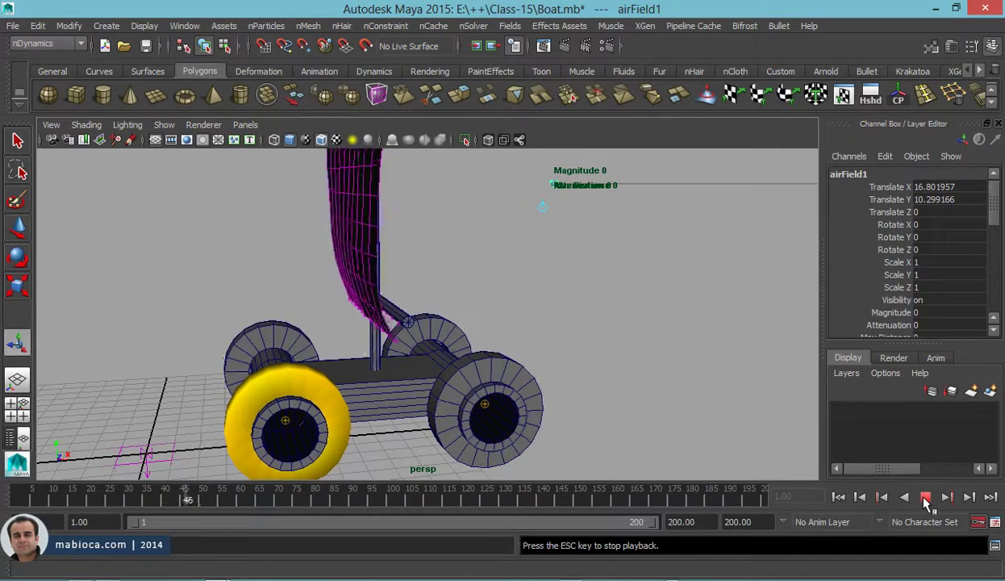
pyautogui.click(925, 497)
pyautogui.click(839, 497)
pyautogui.click(925, 497)
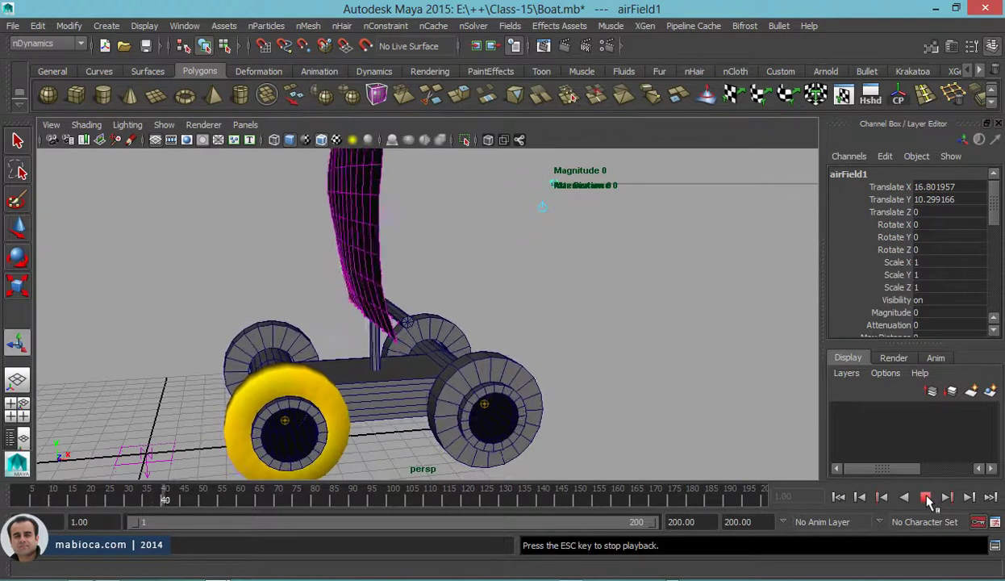
pyautogui.click(925, 497)
pyautogui.moveTo(661, 426)
pyautogui.keyDown('alt'); pyautogui.mouseDown()
pyautogui.moveTo(511, 377)
pyautogui.moveTo(549, 348)
pyautogui.moveTo(633, 223)
pyautogui.moveTo(549, 251)
pyautogui.mouseUp(); pyautogui.keyUp('alt')
# - Replay the windless simulation to frame 69, then close the Attribute Editor
pyautogui.hotkey('ctrl', 'a')
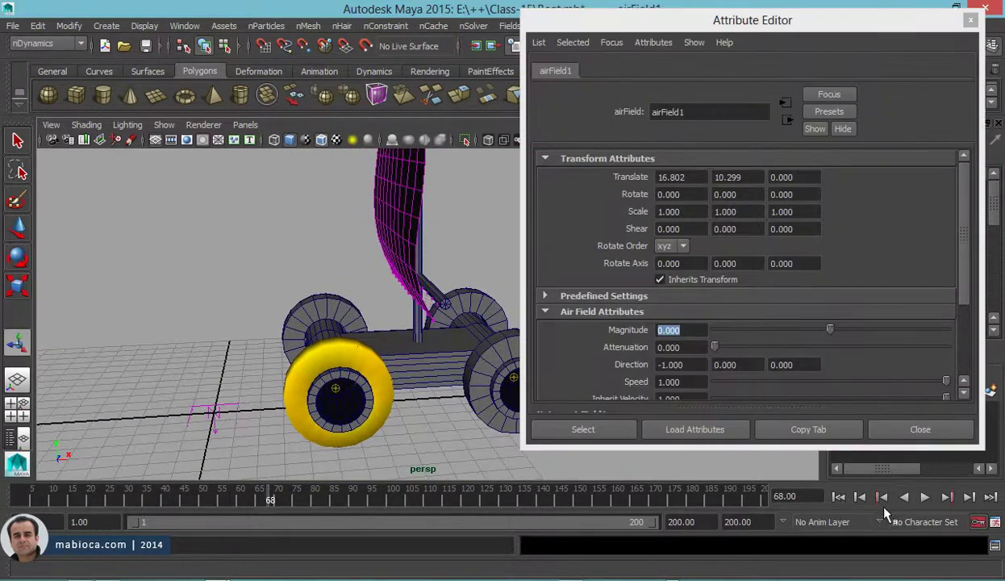
pyautogui.click(839, 497)
pyautogui.click(925, 497)
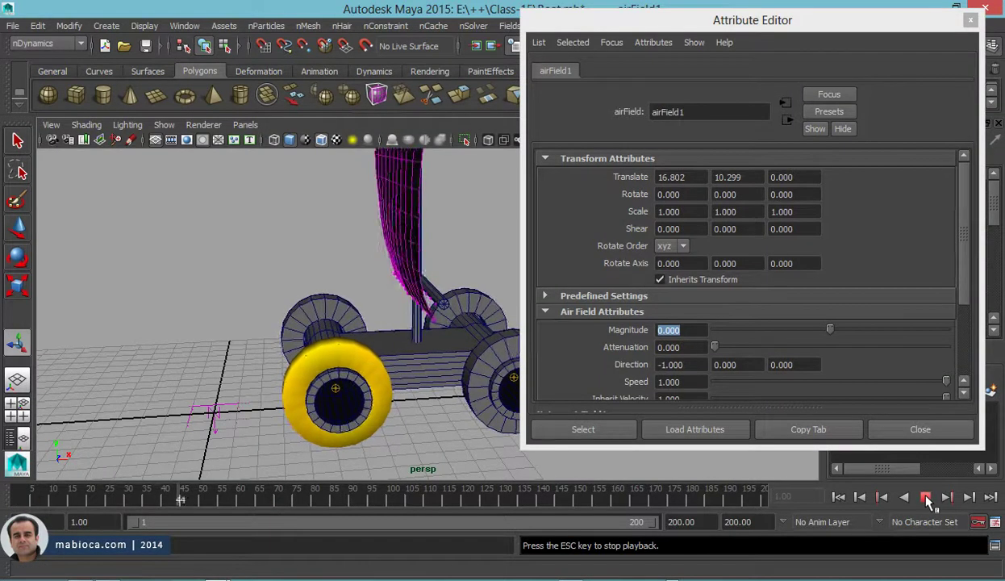
pyautogui.click(925, 497)
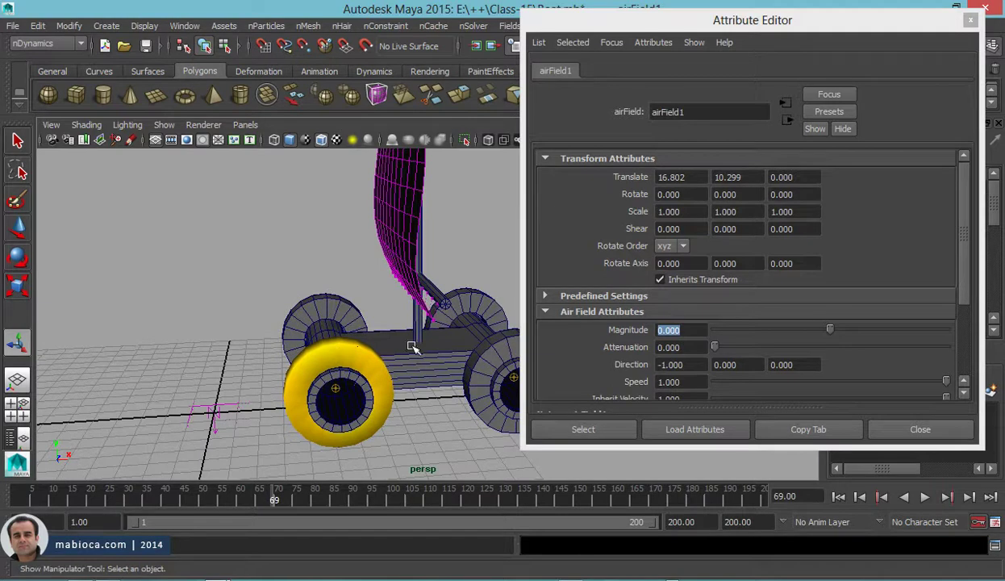
pyautogui.click(411, 347)
pyautogui.click(970, 23)
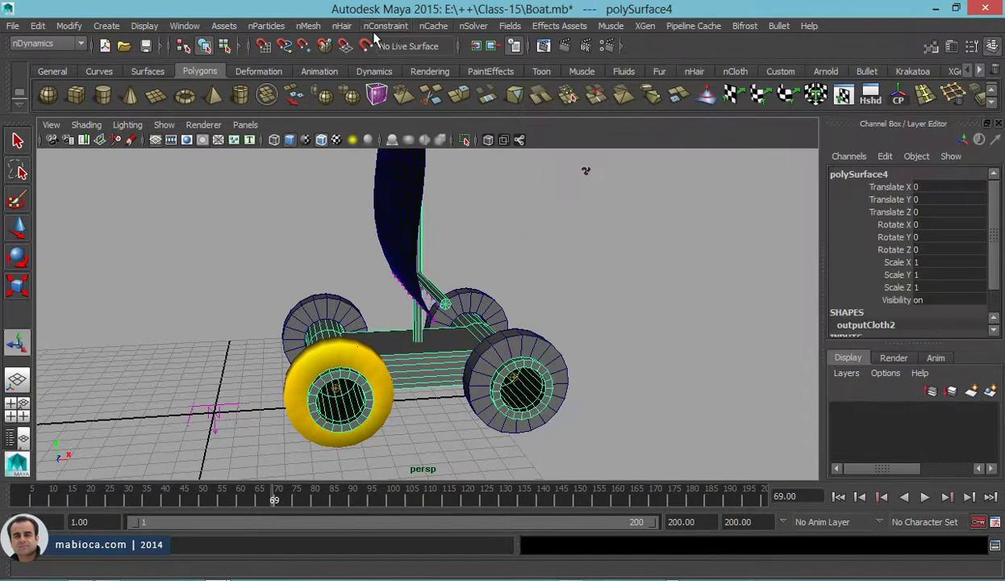
# - Set the initial state from current, then select the pipes, sail and both wheels
pyautogui.click(474, 25)
pyautogui.moveTo(497, 64)
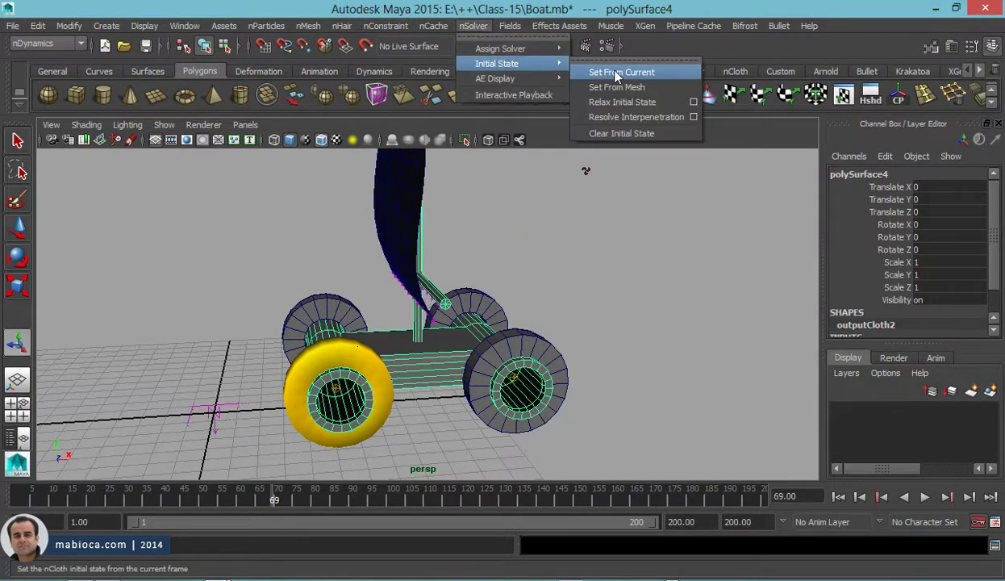
pyautogui.click(617, 73)
pyautogui.click(503, 298)
pyautogui.keyDown('shift'); pyautogui.click(468, 283); pyautogui.keyUp('shift')
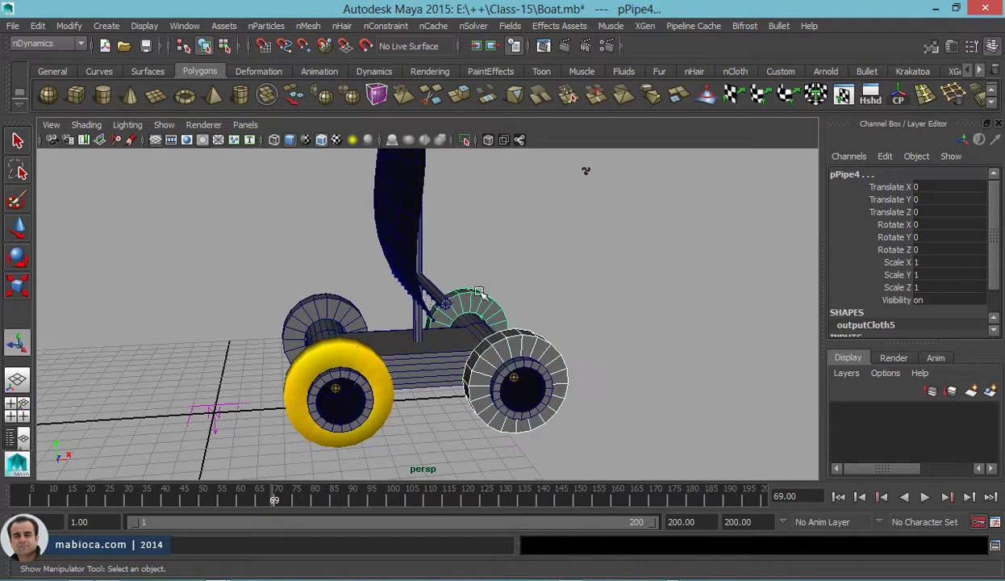
pyautogui.keyDown('shift'); pyautogui.click(433, 275); pyautogui.keyUp('shift')
pyautogui.click(399, 234)
pyautogui.click(319, 302)
pyautogui.click(355, 345)
# - In wireframe, set the selected cloth pieces' initial state from their current pose
pyautogui.press('4')
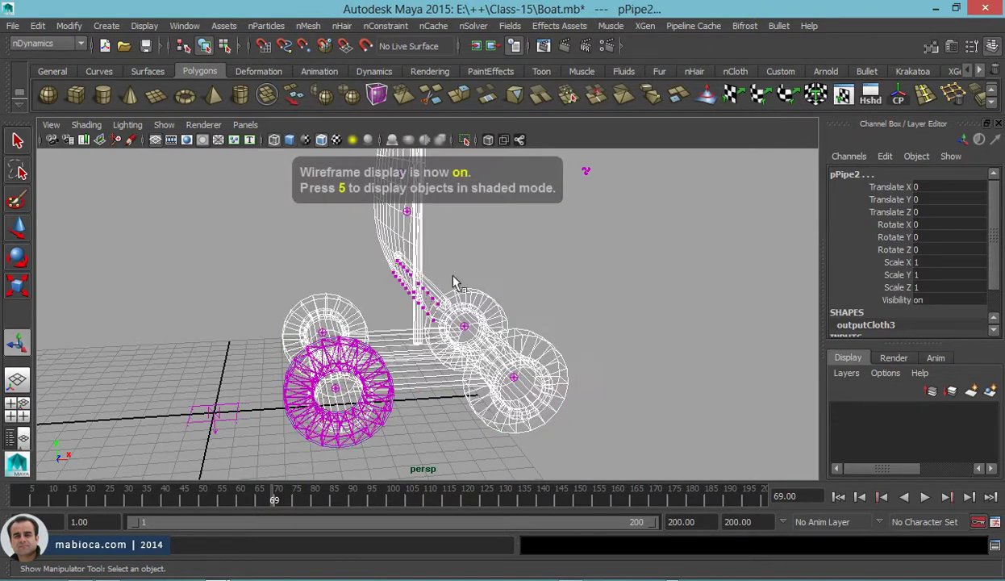
pyautogui.click(470, 26)
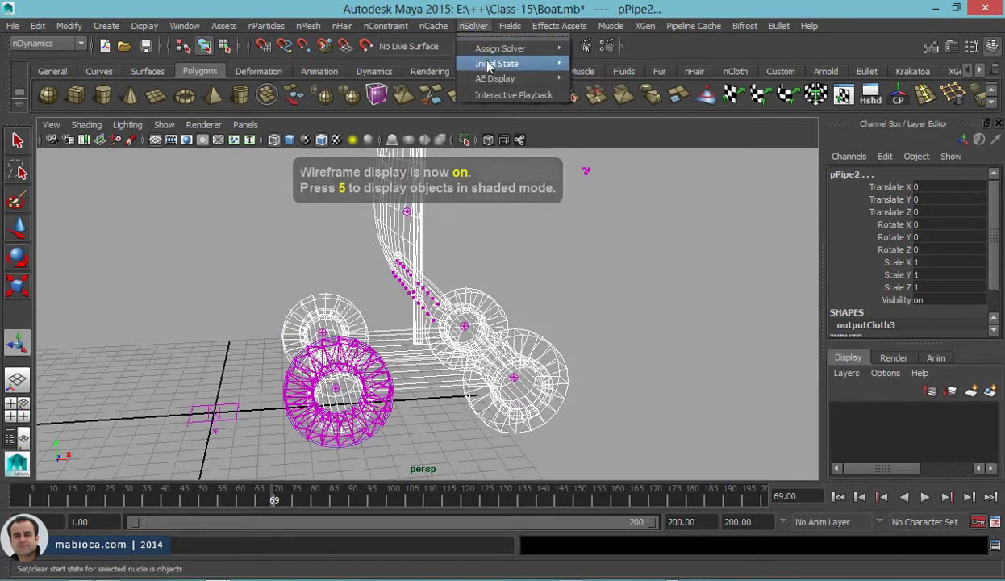
pyautogui.click(606, 70)
pyautogui.press('5')
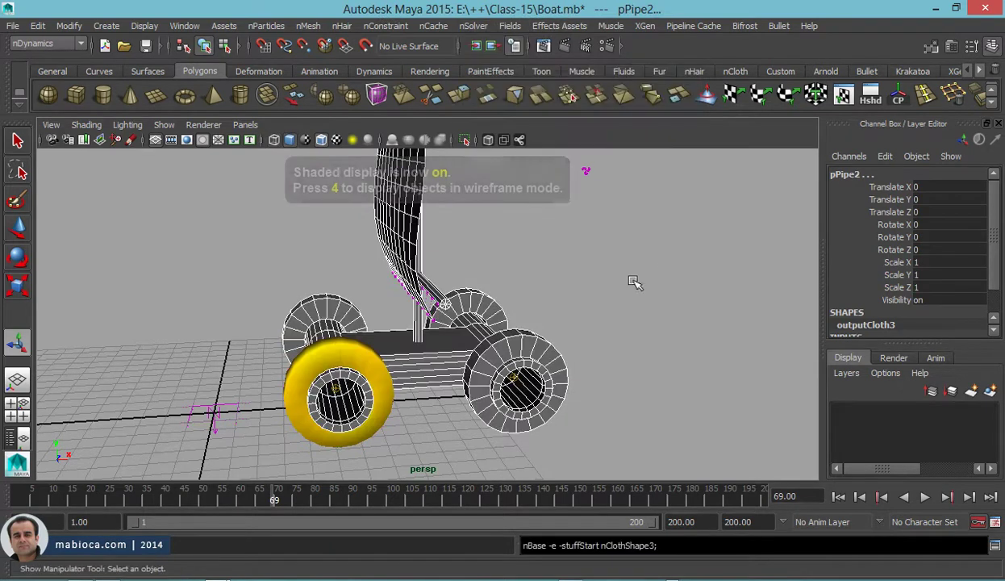
# - Rewind to frame 1 and select the air field with its manipulators shown
pyautogui.click(841, 498)
pyautogui.press('t')
pyautogui.keyDown('alt'); pyautogui.moveTo(617, 280); pyautogui.dragTo(588, 246); pyautogui.keyUp('alt')
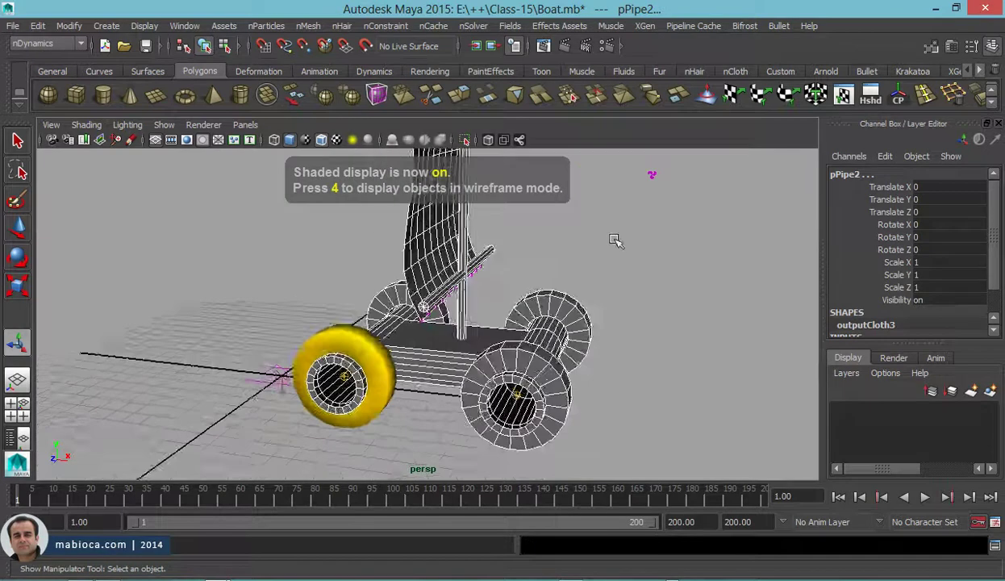
pyautogui.click(562, 244)
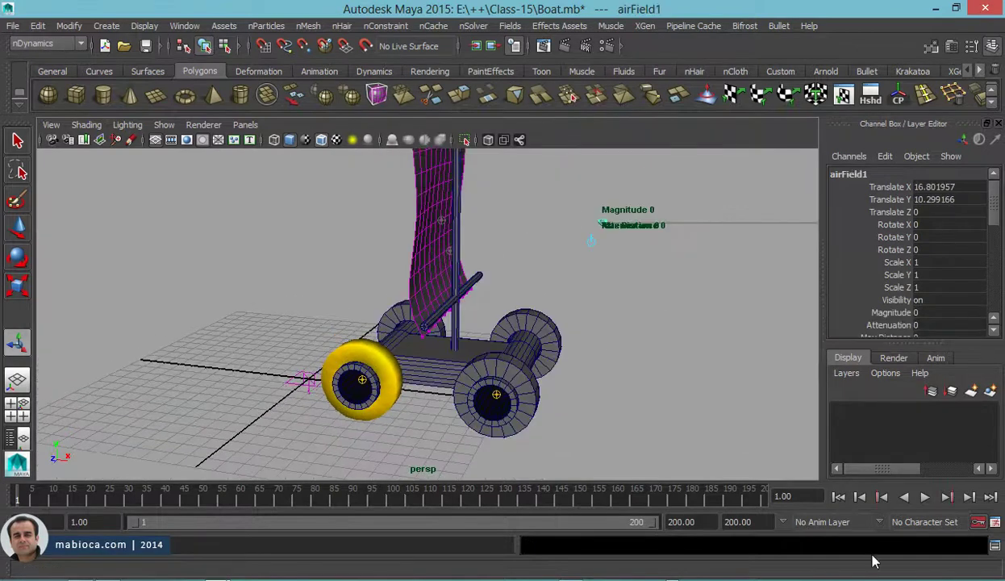
# - Preview the playback, then set airField1 Magnitude to 100 in the Channel Box
pyautogui.click(925, 497)
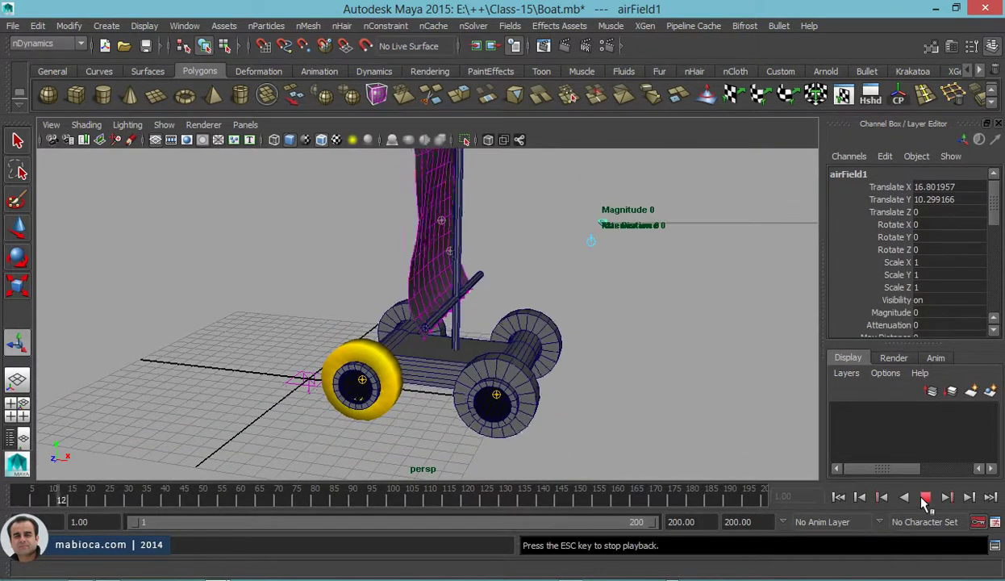
pyautogui.click(926, 497)
pyautogui.scroll(-1, 922, 273)
pyautogui.doubleClick(917, 276)
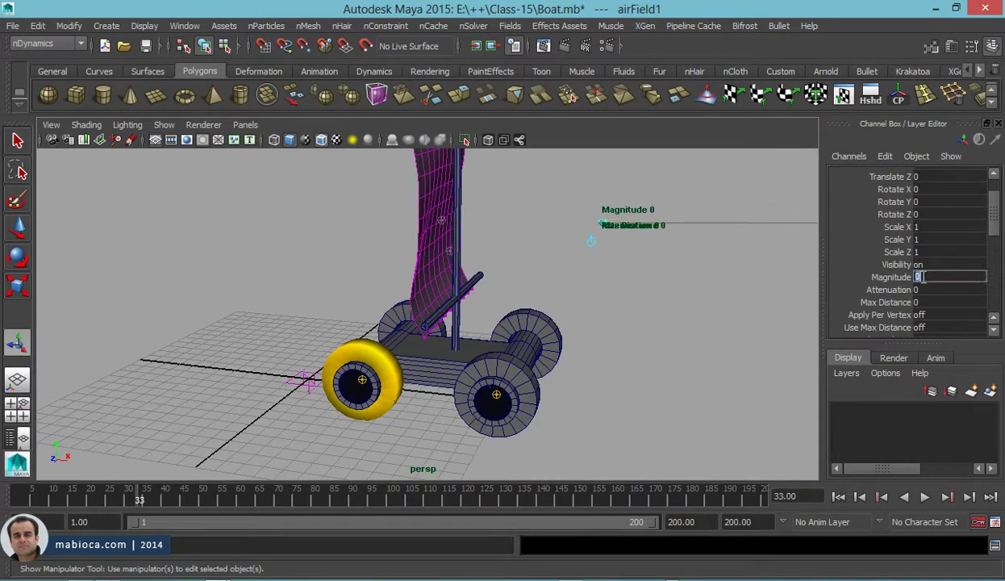
pyautogui.write('100')
pyautogui.press('Return')
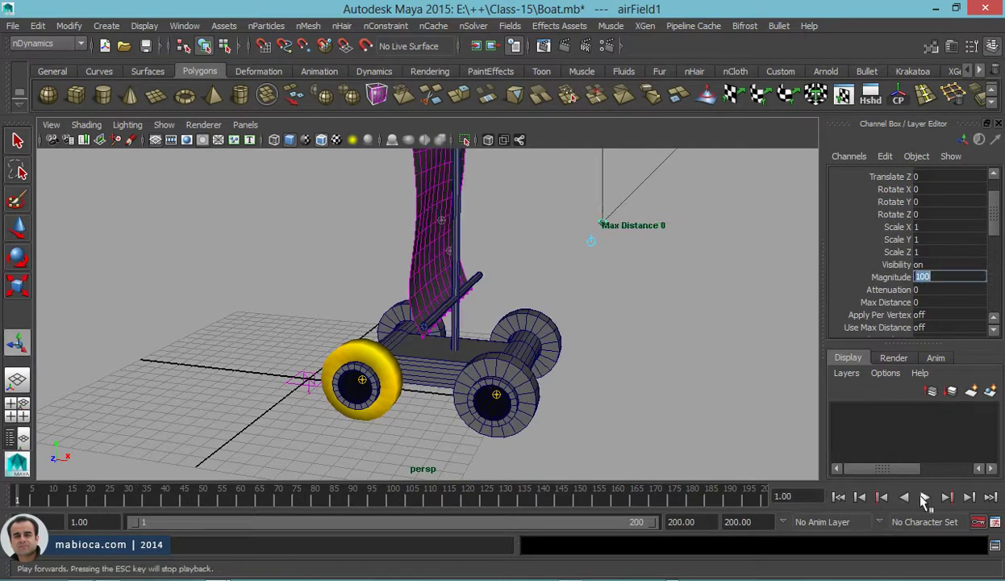
# - Replay the simulation to watch the sail billow, then orbit closer to the cart
pyautogui.click(926, 498)
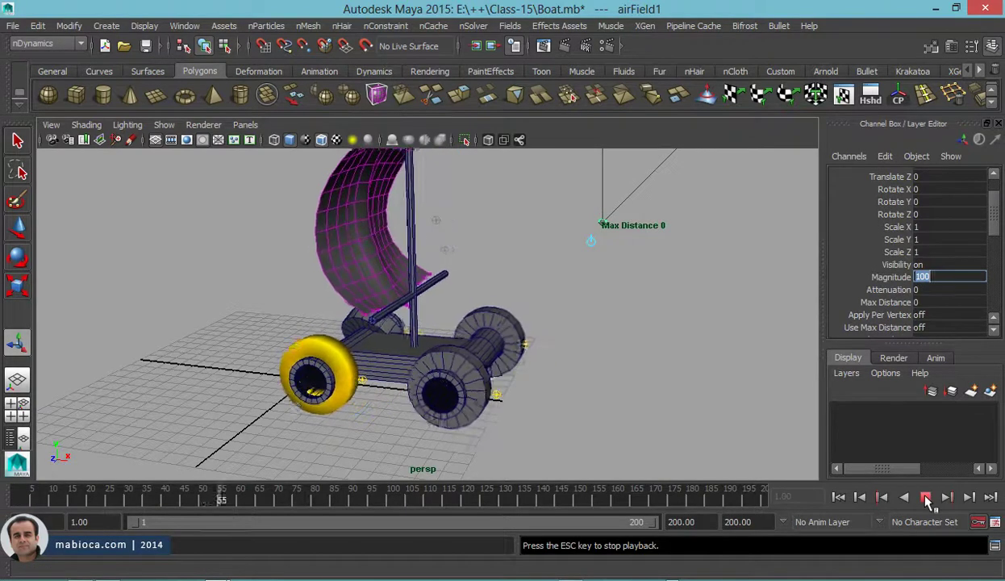
pyautogui.click(925, 498)
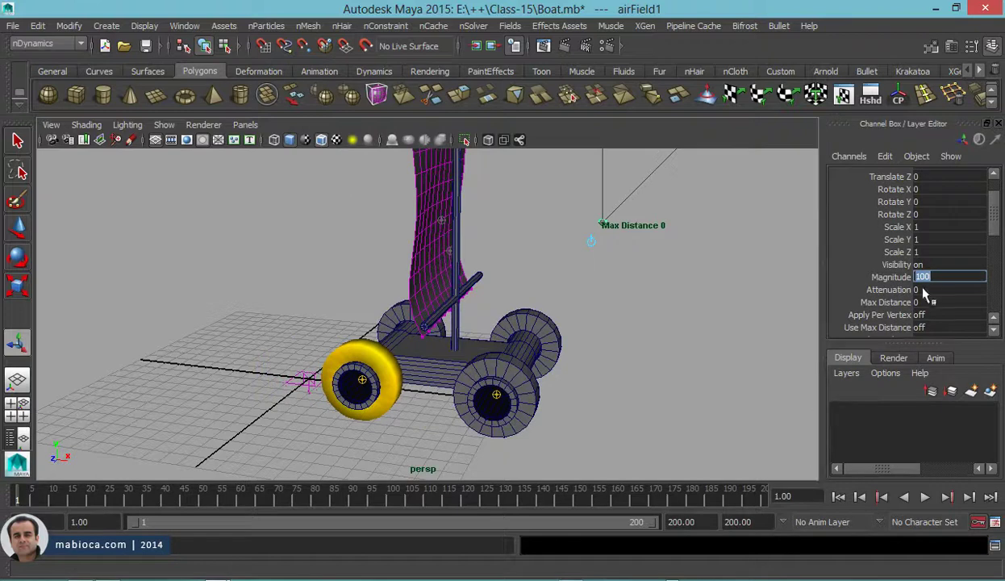
pyautogui.keyDown('alt'); pyautogui.moveTo(639, 321); pyautogui.dragTo(583, 331); pyautogui.keyUp('alt')
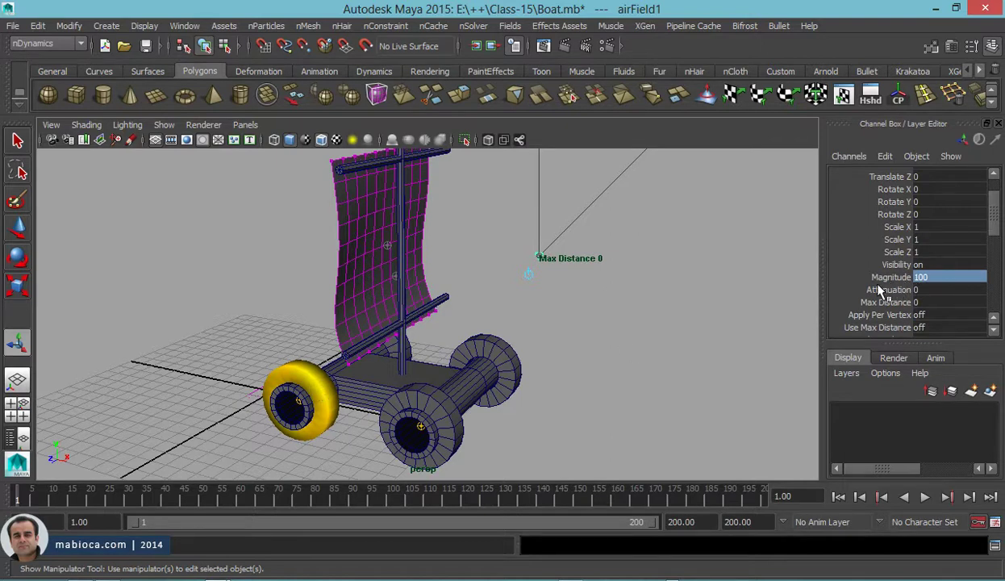
pyautogui.keyDown('alt'); pyautogui.moveTo(516, 347); pyautogui.dragTo(551, 330); pyautogui.keyUp('alt')
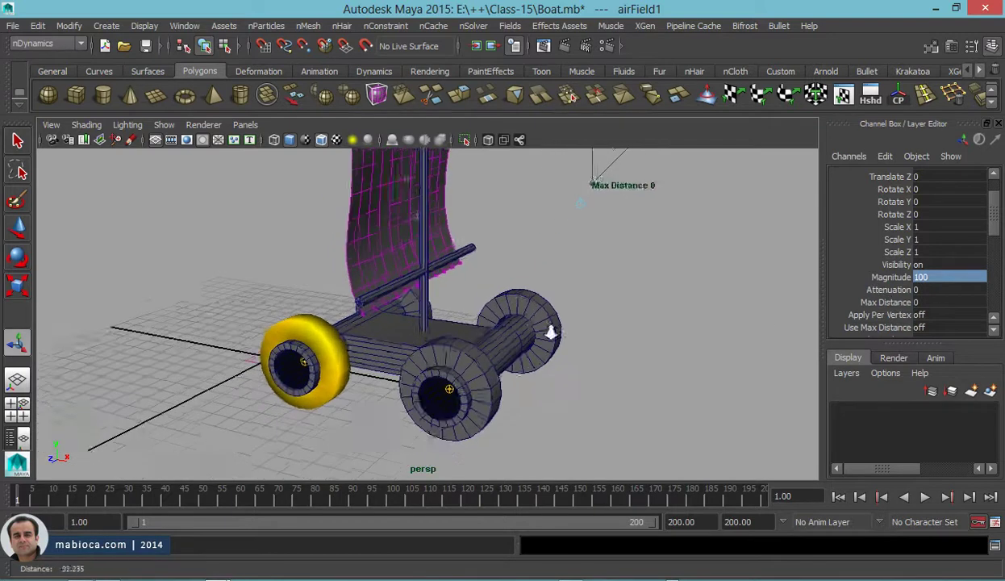
# - Select the yellow wheel and bring up its nClothShape3 attributes
pyautogui.click(287, 326)
pyautogui.hotkey('ctrl', 'a')
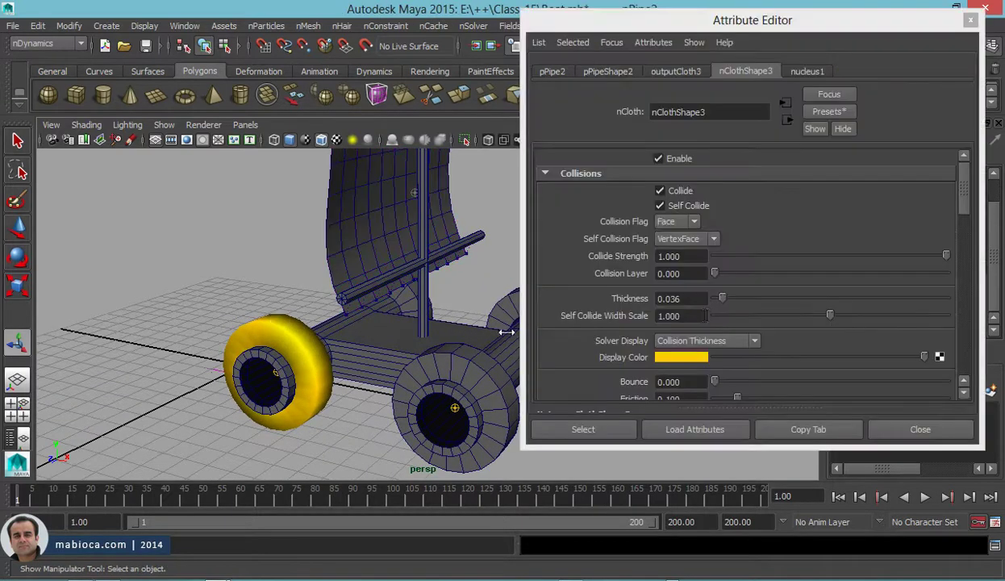
pyautogui.scroll(-3, 688, 322)
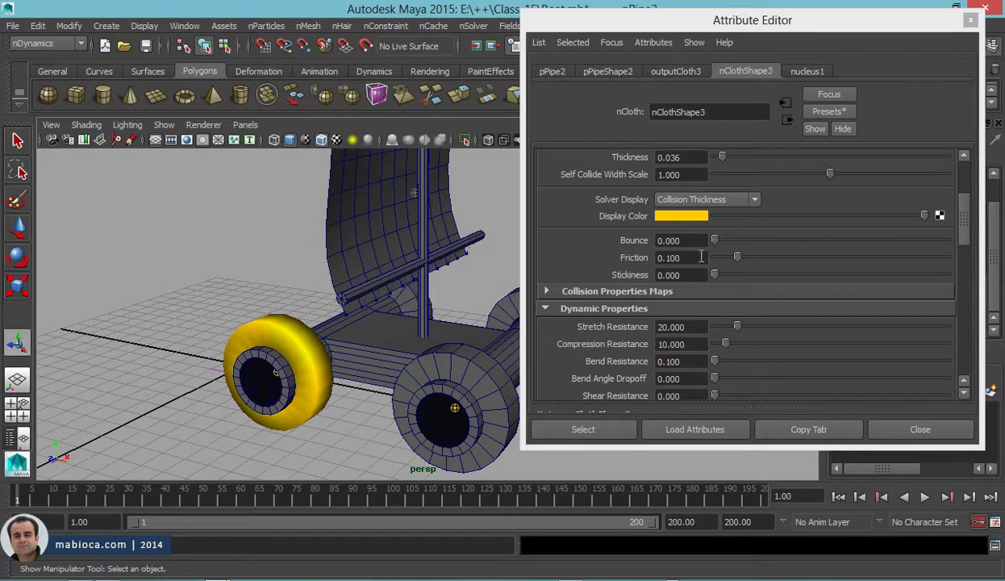
pyautogui.scroll(-3, 695, 252)
pyautogui.scroll(-3, 681, 274)
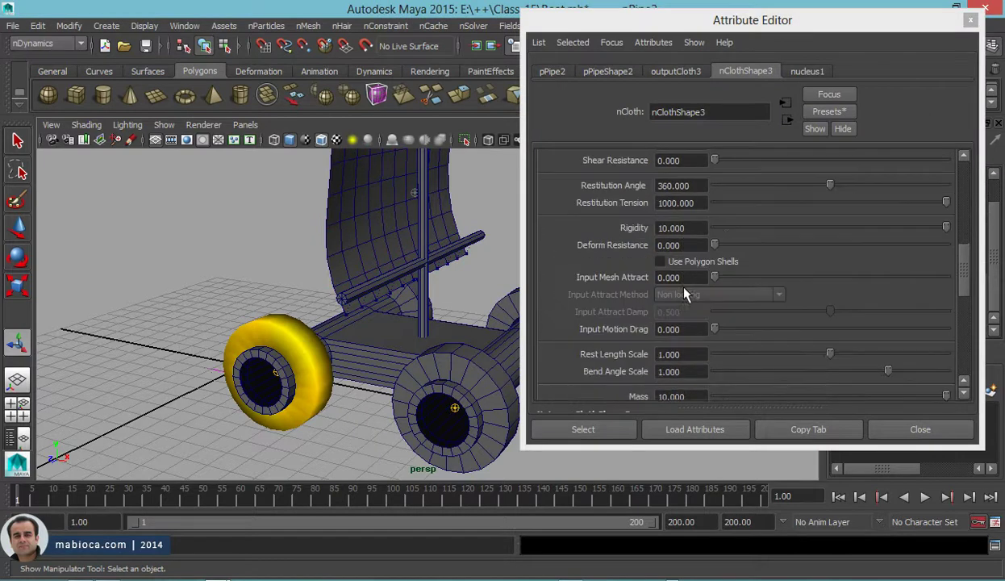
pyautogui.click(687, 228)
pyautogui.scroll(5, 666, 242)
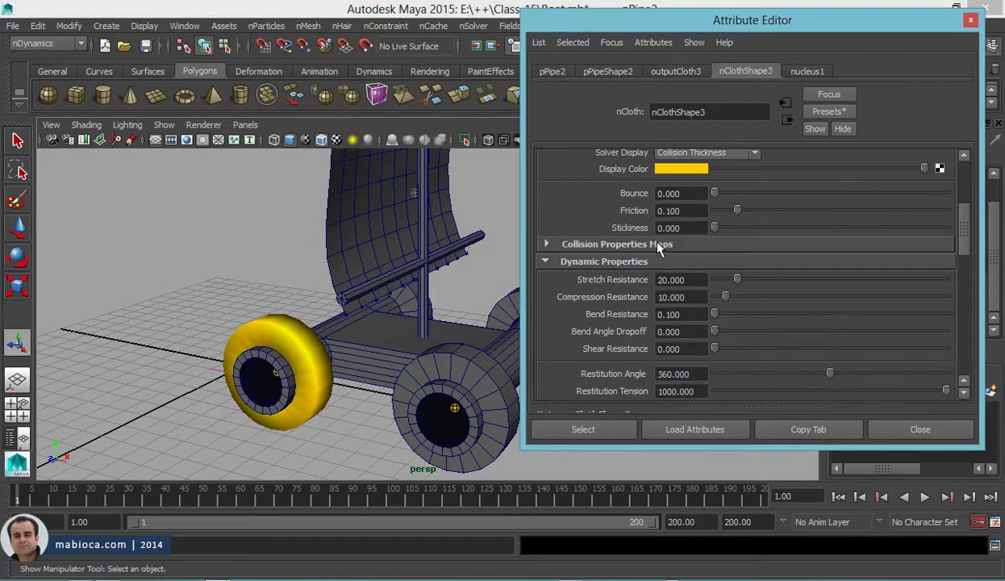
# - Set Stretch Resistance 200, Compression Resistance 100 and Rigidity 20 on the wheel
pyautogui.doubleClick(695, 279)
pyautogui.write('2')
pyautogui.press('Tab')
pyautogui.write('00')
pyautogui.press('Return')
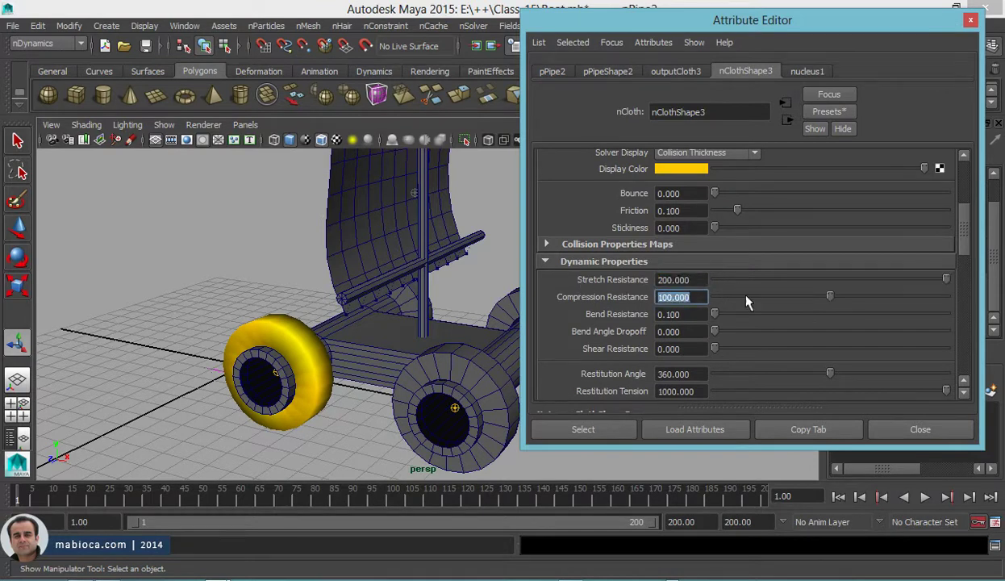
pyautogui.scroll(-3, 742, 307)
pyautogui.moveTo(685, 321); pyautogui.dragTo(587, 323)
pyautogui.write('20')
pyautogui.press('Return')
# - Set nucleus1 Substeps to 8 and Max Collision Iterations to 10
pyautogui.click(806, 71)
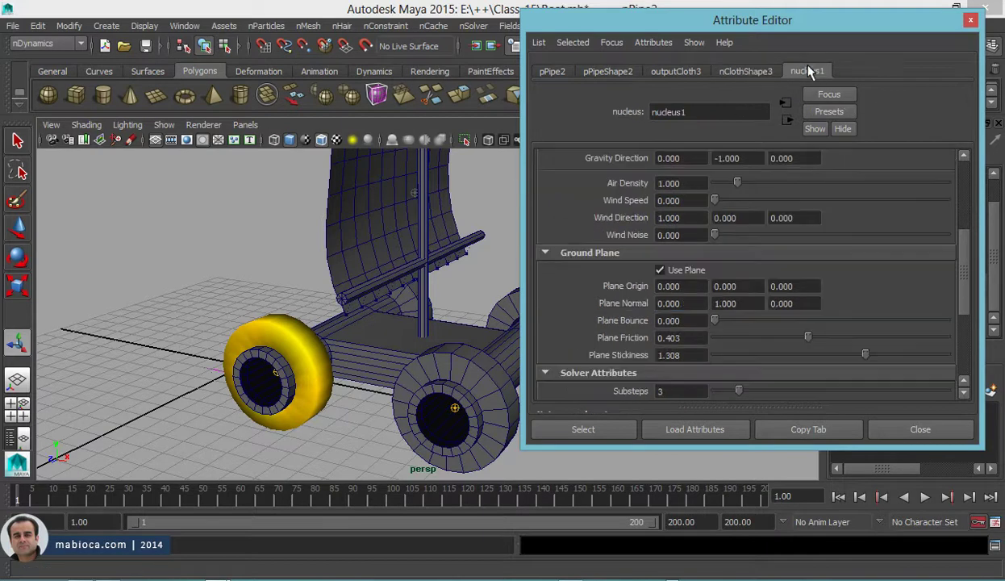
pyautogui.scroll(-3, 655, 378)
pyautogui.click(678, 296)
pyautogui.write('6')
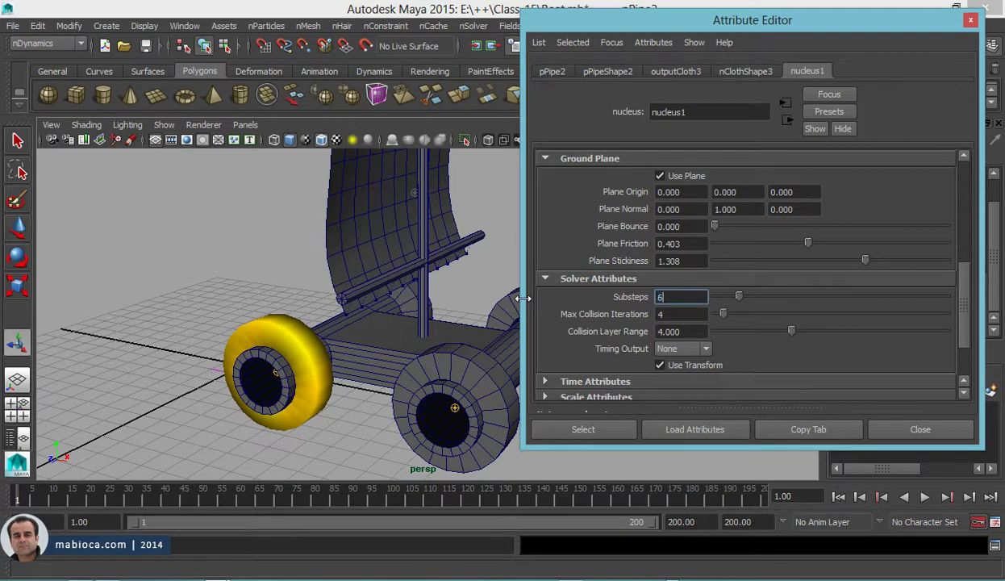
pyautogui.press('Tab')
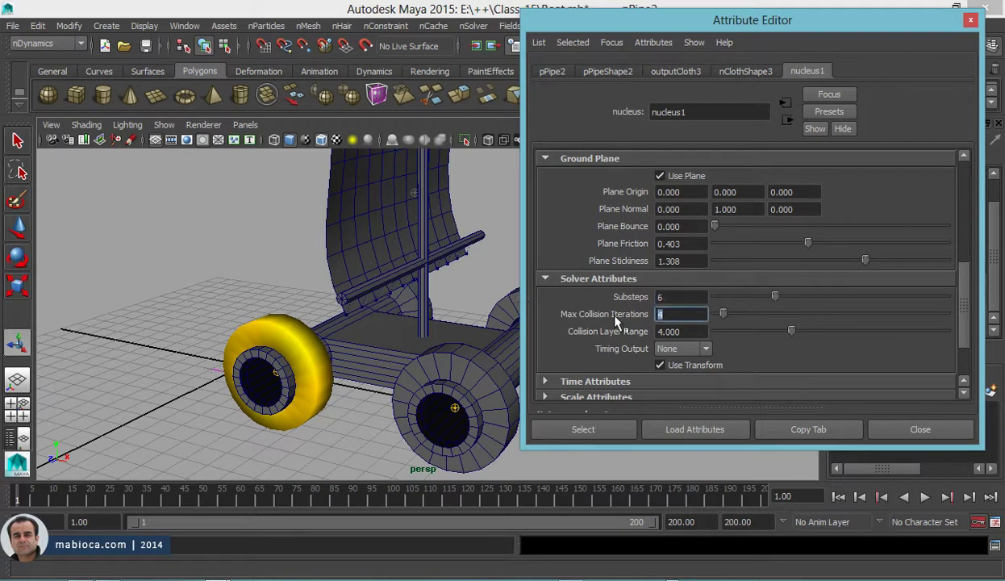
pyautogui.write('10')
pyautogui.click(660, 296)
pyautogui.write('8')
pyautogui.press('Return')
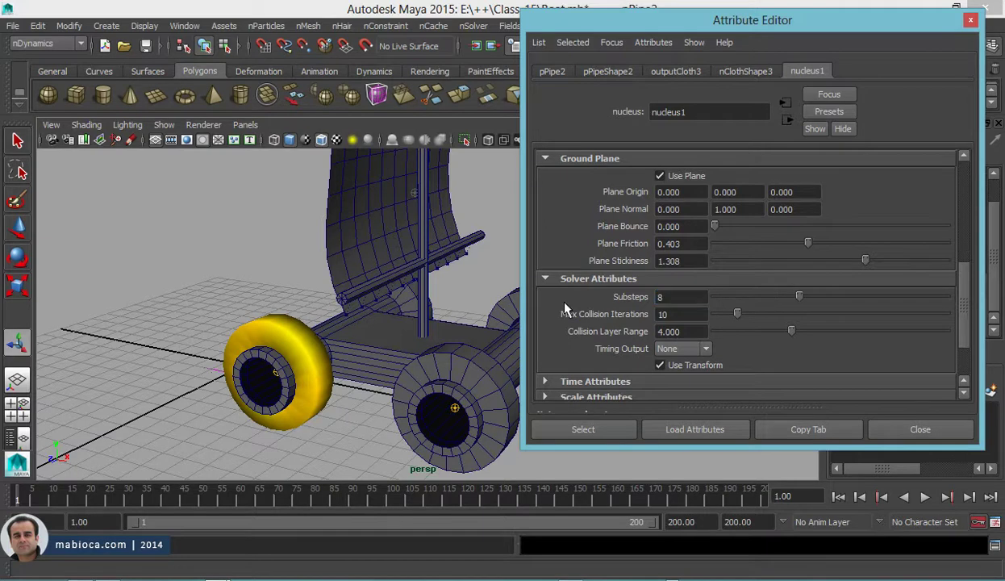
pyautogui.click(903, 428)
pyautogui.click(924, 498)
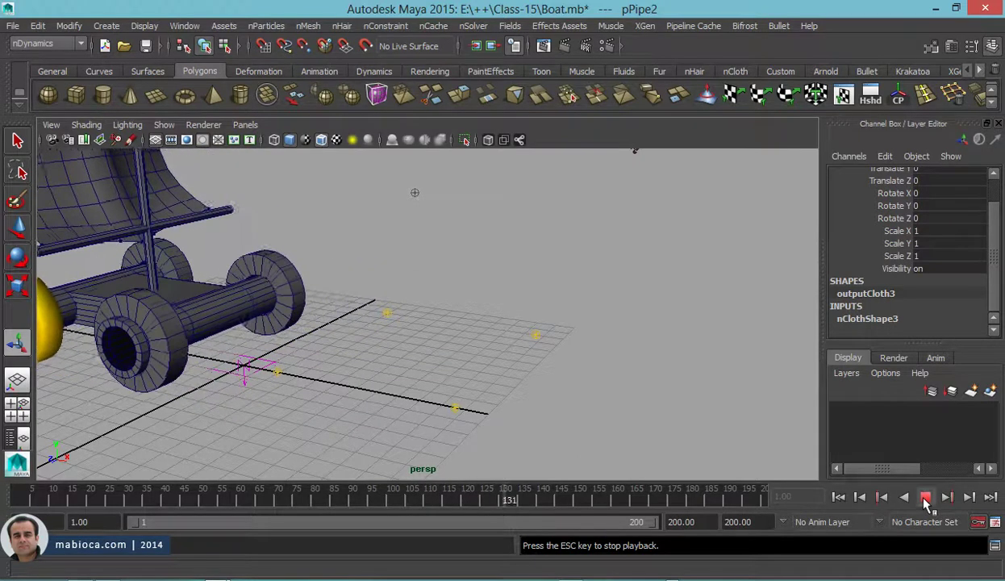
pyautogui.click(925, 498)
pyautogui.moveTo(385, 293)
pyautogui.keyDown('alt'); pyautogui.mouseDown()
pyautogui.moveTo(599, 361)
pyautogui.moveTo(538, 353)
pyautogui.moveTo(579, 358)
pyautogui.moveTo(427, 274)
pyautogui.mouseUp(); pyautogui.keyUp('alt')
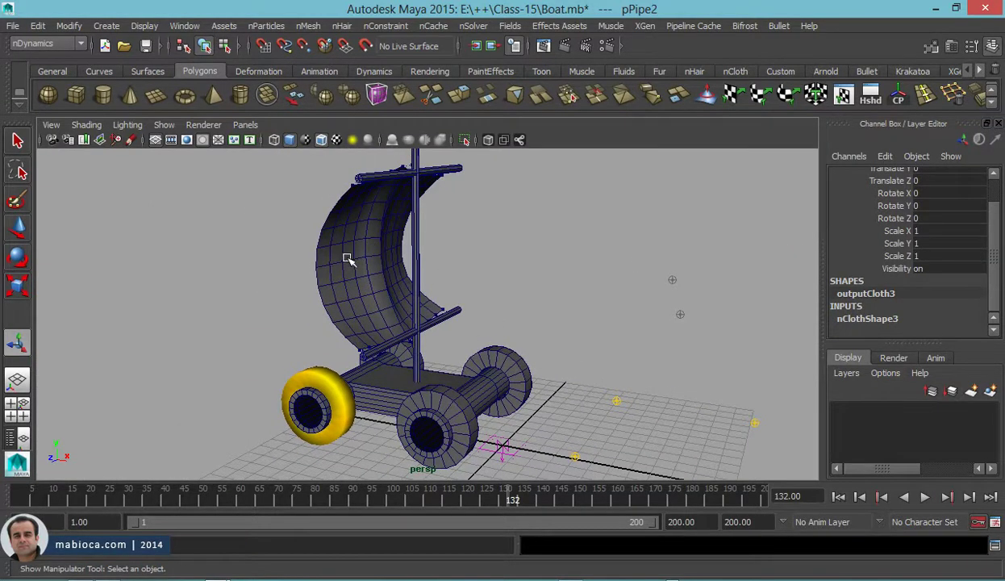
pyautogui.click(839, 497)
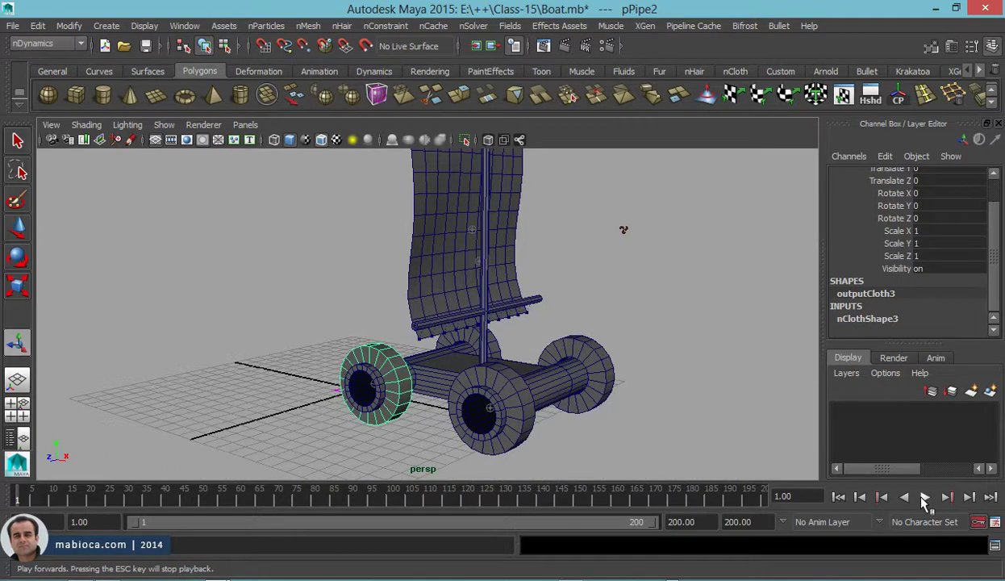
pyautogui.click(438, 237)
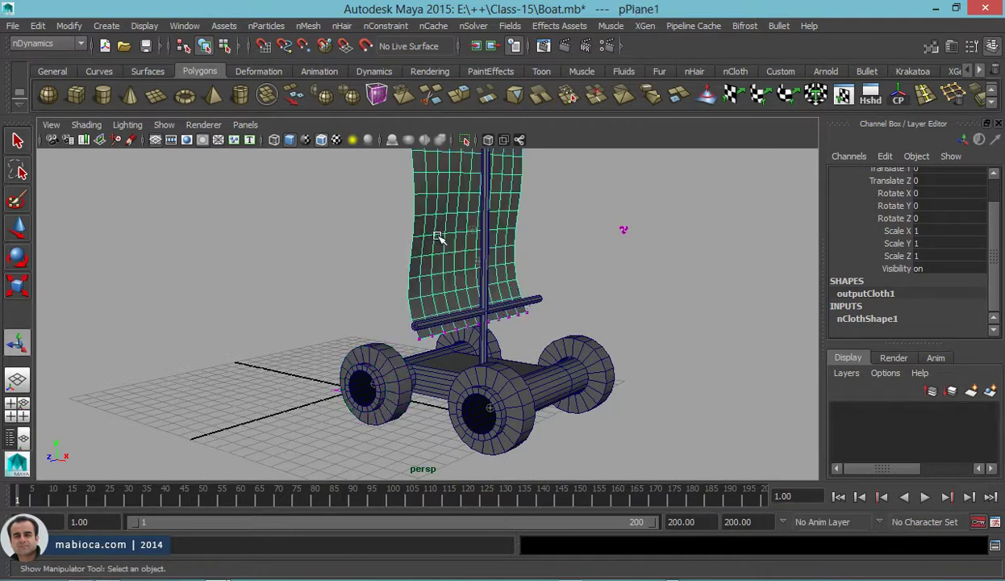
pyautogui.press('Delete')
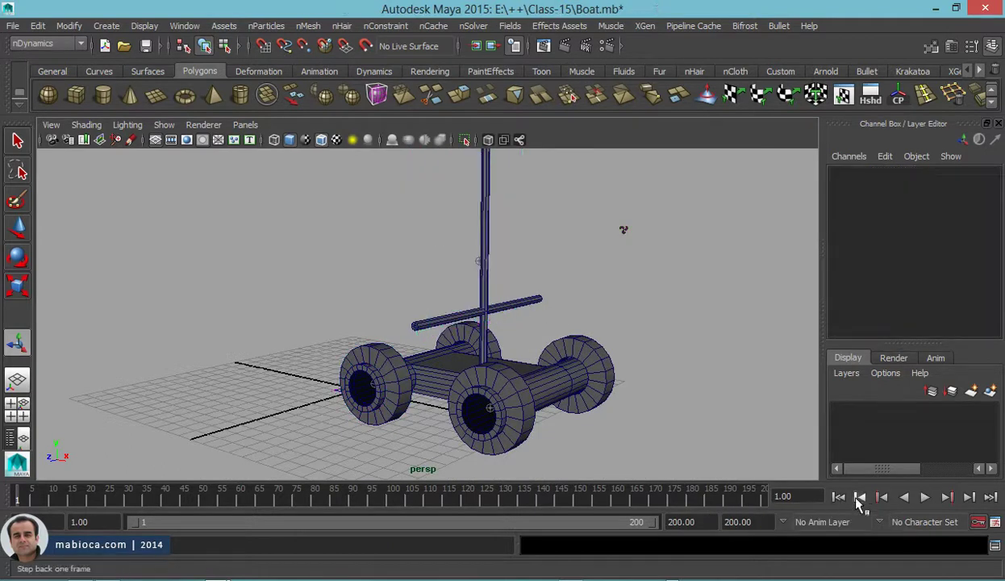
pyautogui.click(926, 498)
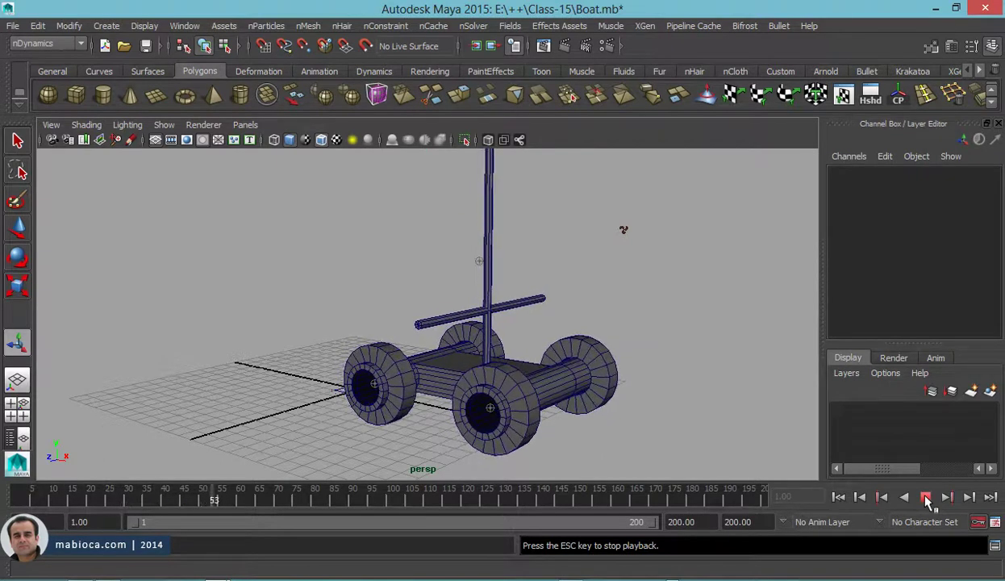
pyautogui.click(926, 497)
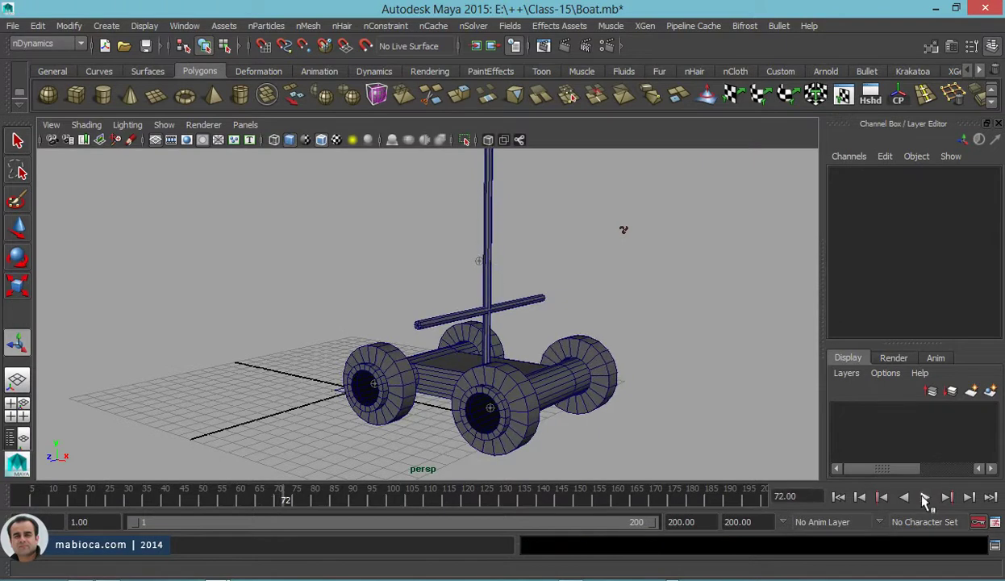
pyautogui.click(839, 498)
pyautogui.hotkey('ctrl', 'a')
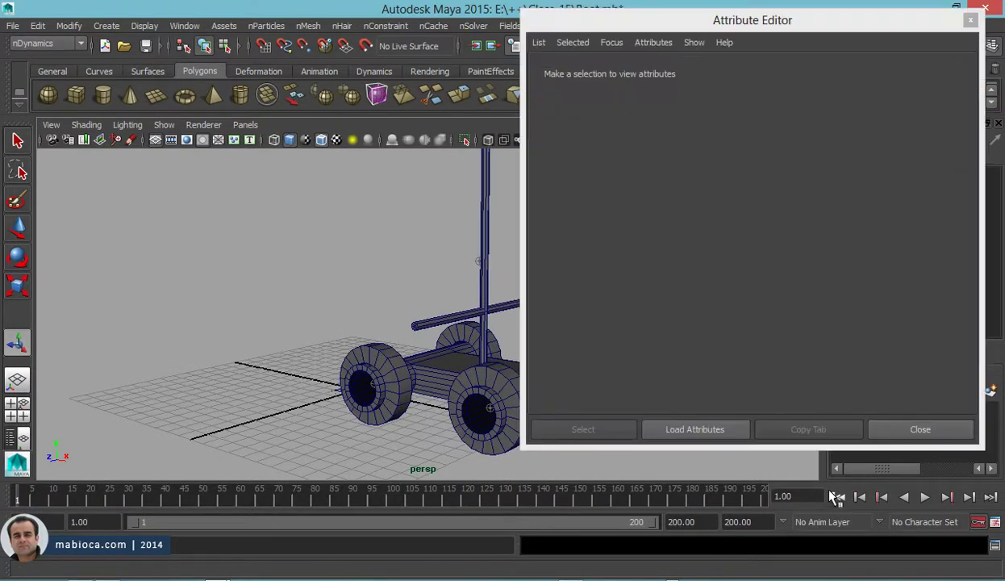
pyautogui.hotkey('ctrl', 'a')
pyautogui.hotkey('ctrl', 'z')
pyautogui.hotkey('ctrl', 'z')
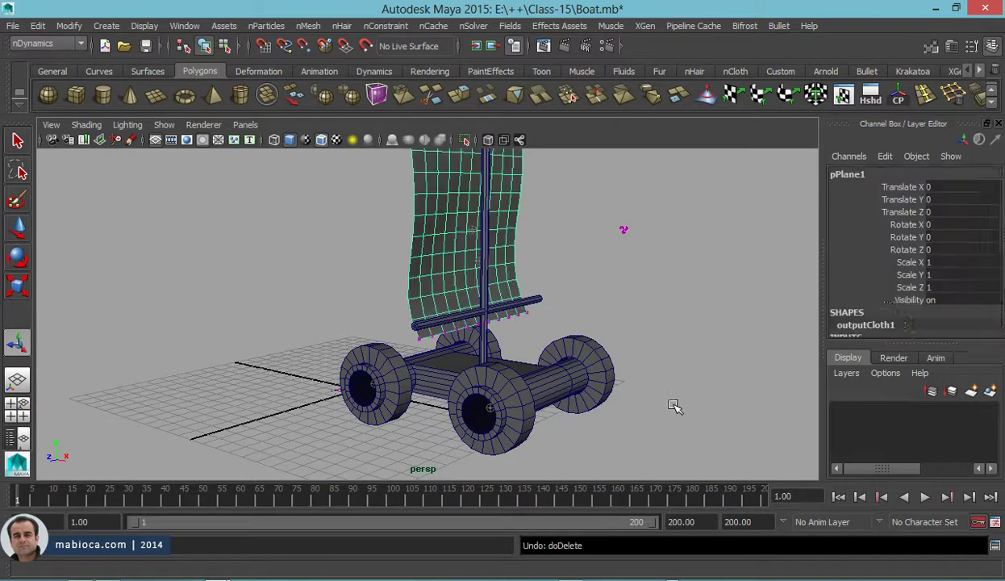